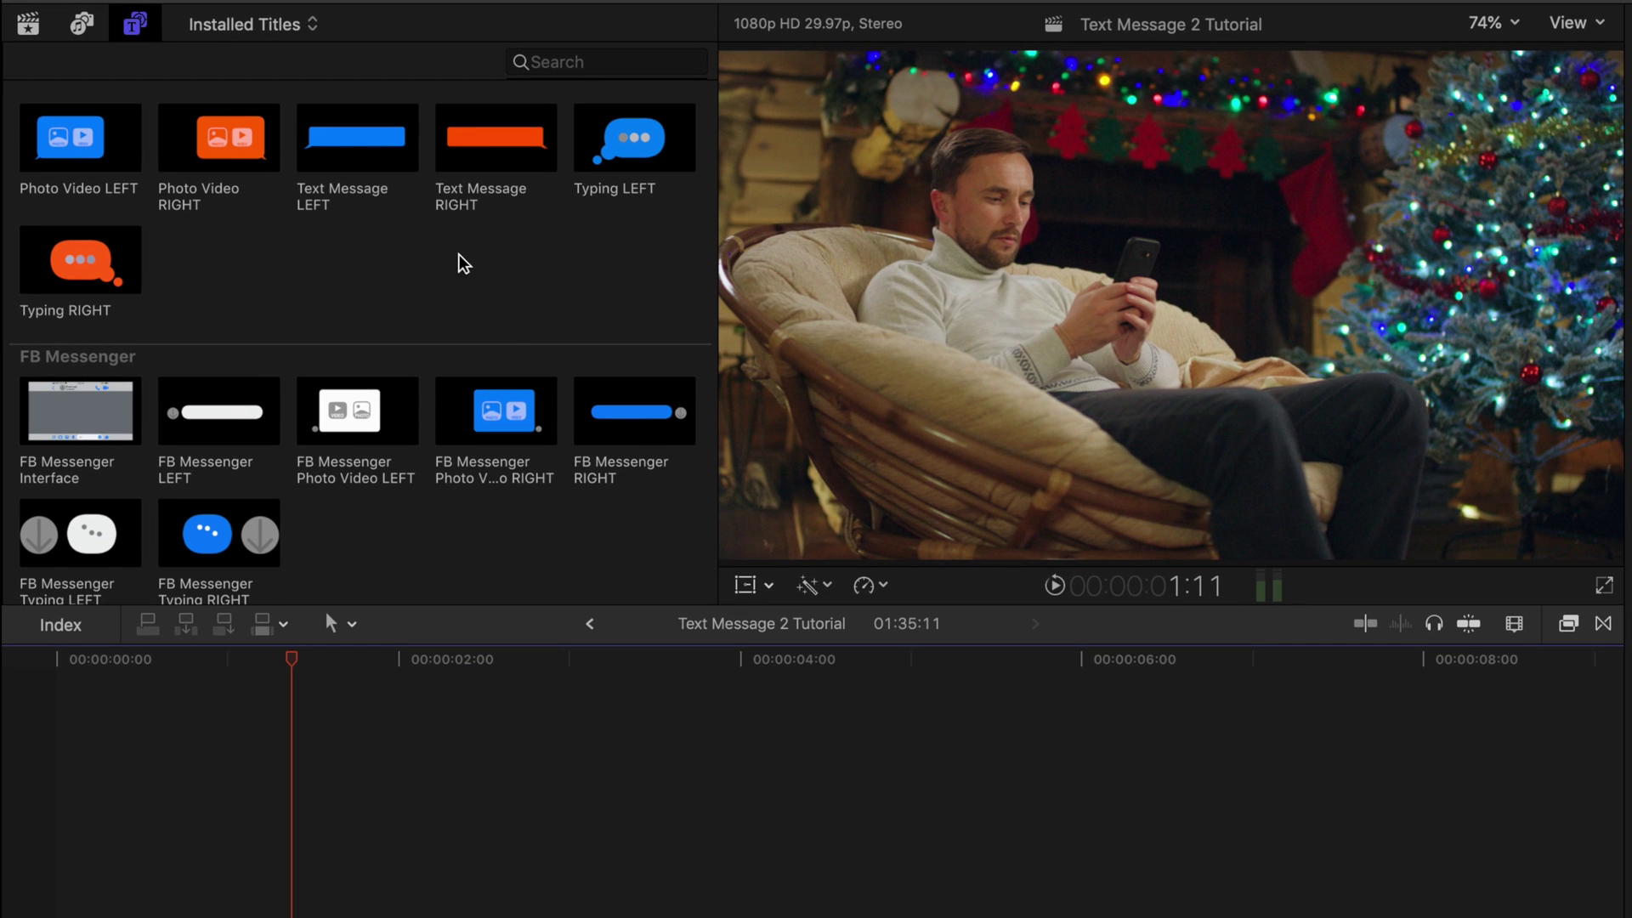
- Skim the FB Messenger and iMessage titles, previewing the iMessage Photo Video LEFT bubble in the viewer
scroll(342, 263, up, 1)
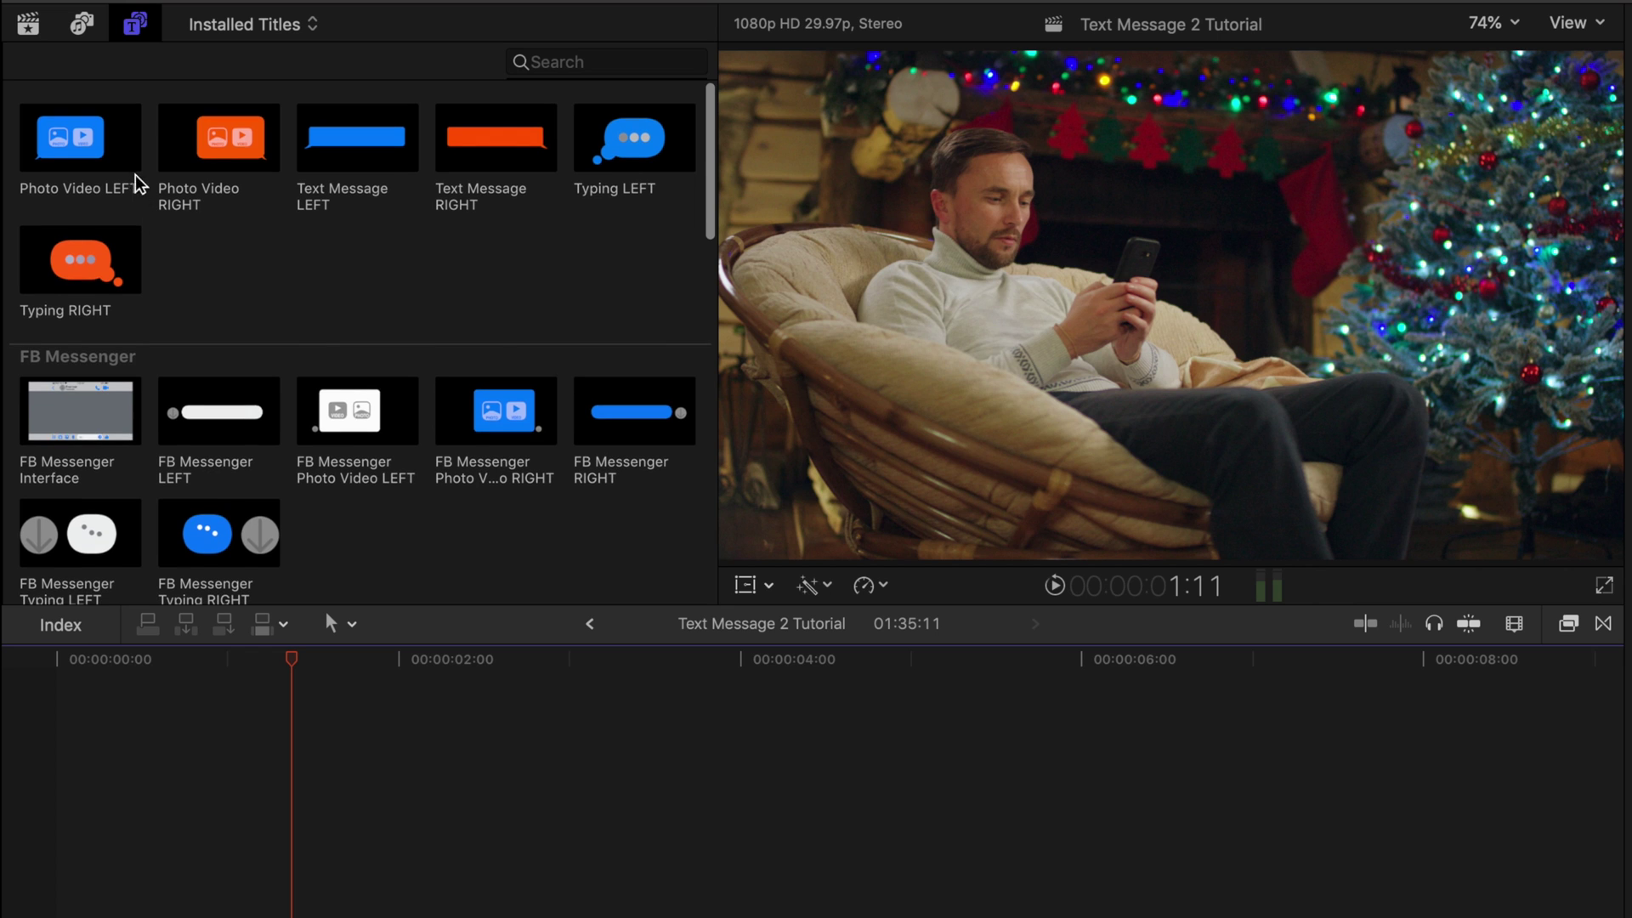
click(102, 159)
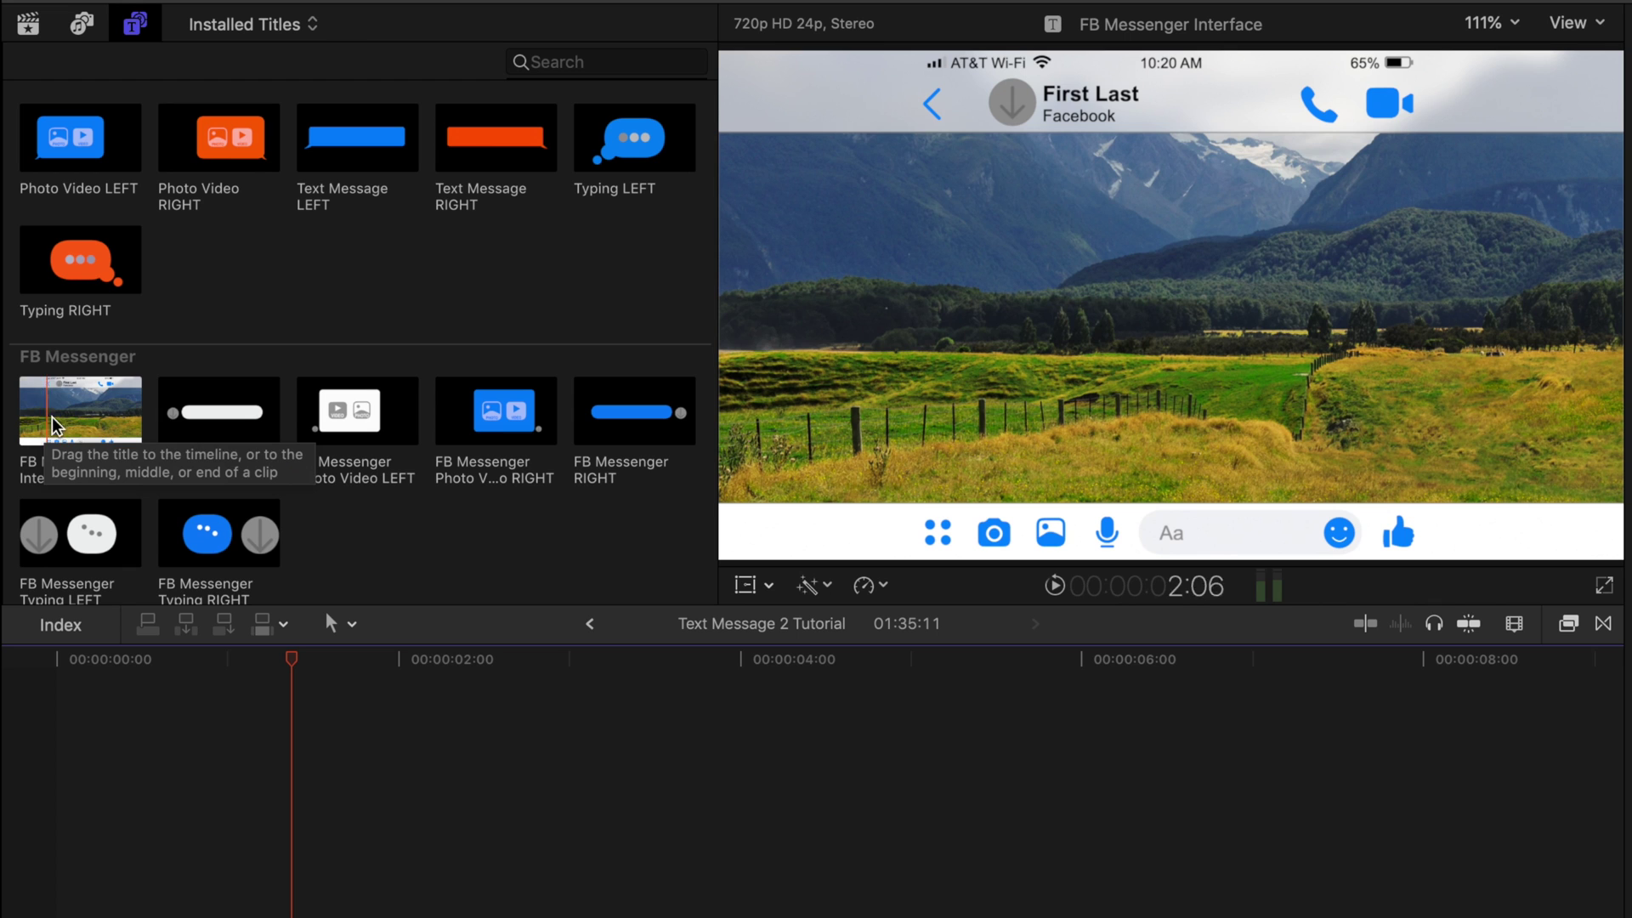
scroll(85, 425, down, 3)
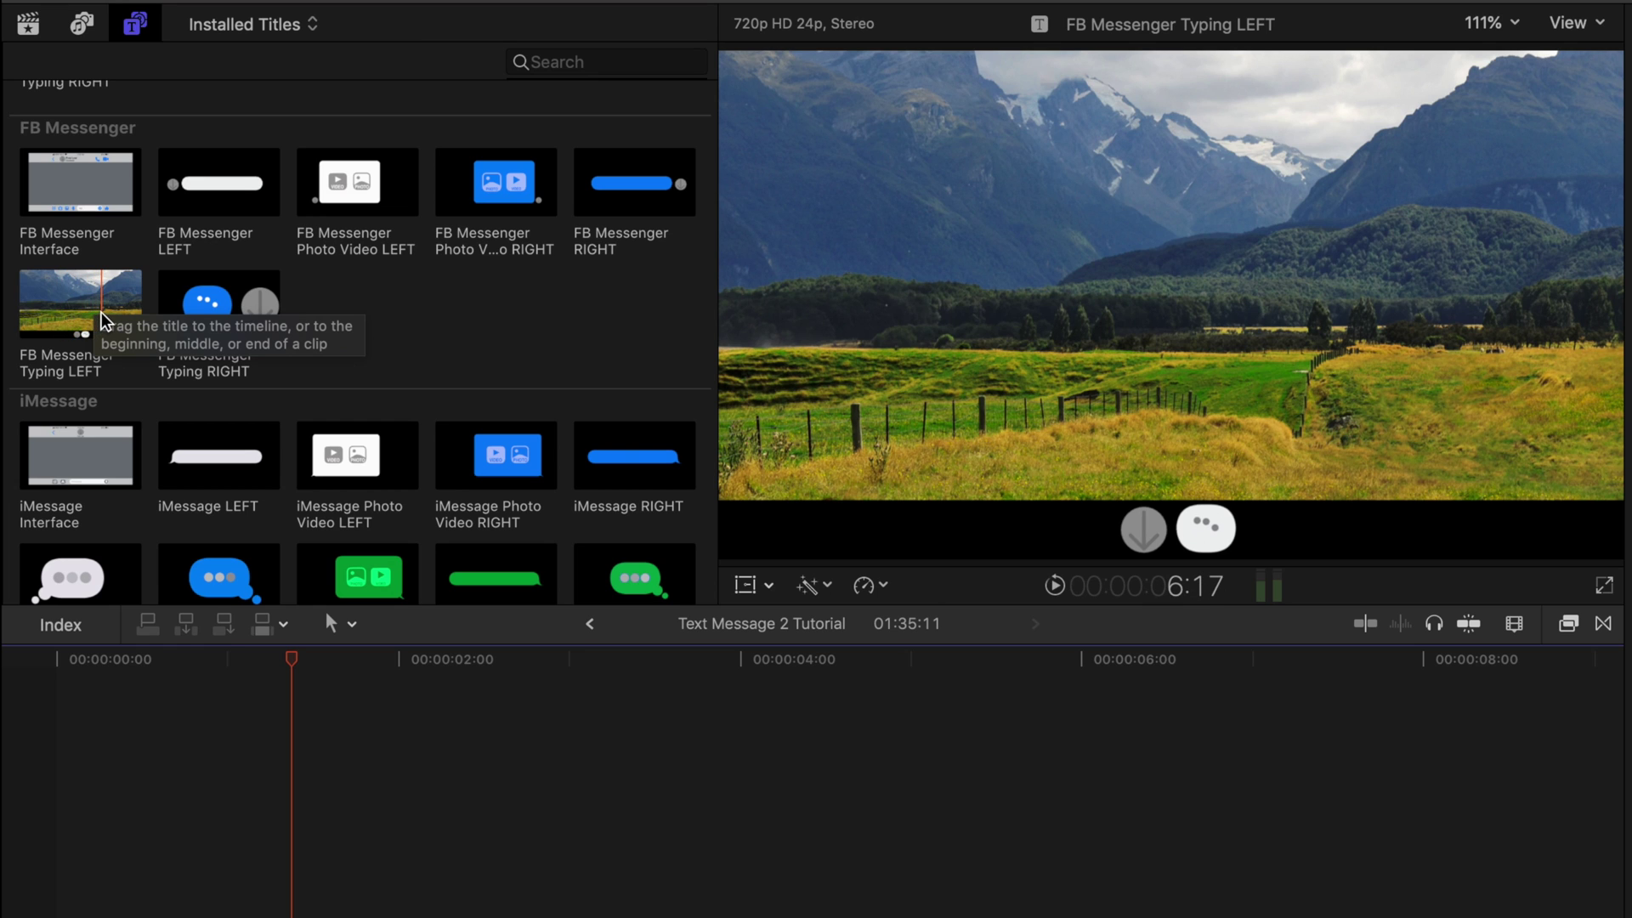
scroll(618, 276, up, 1)
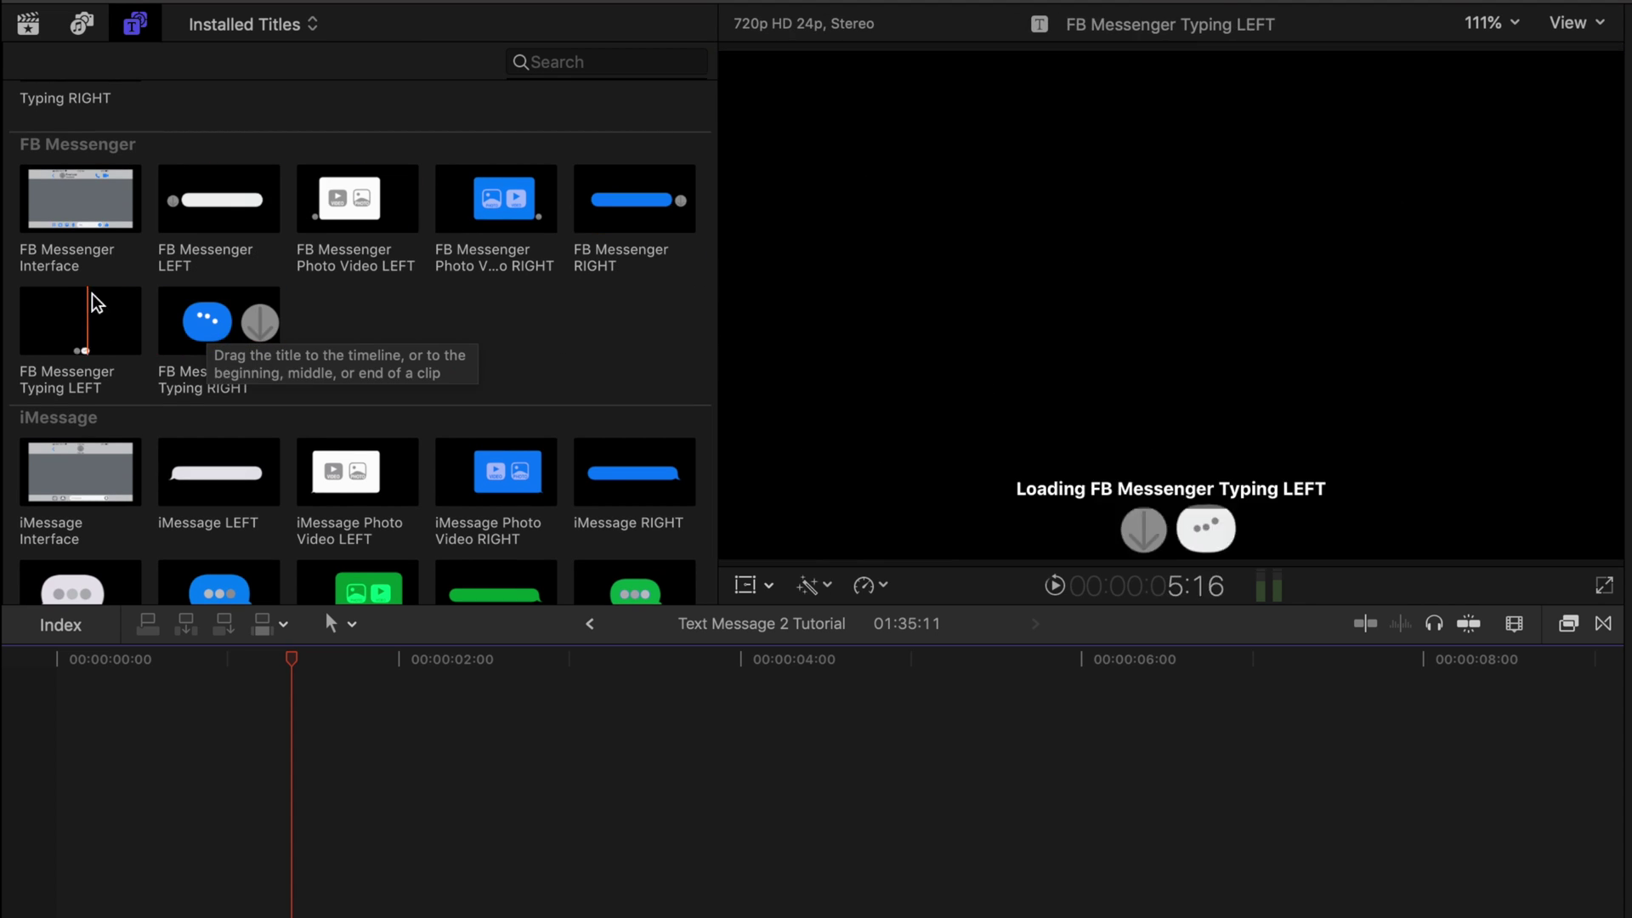
scroll(510, 317, down, 2)
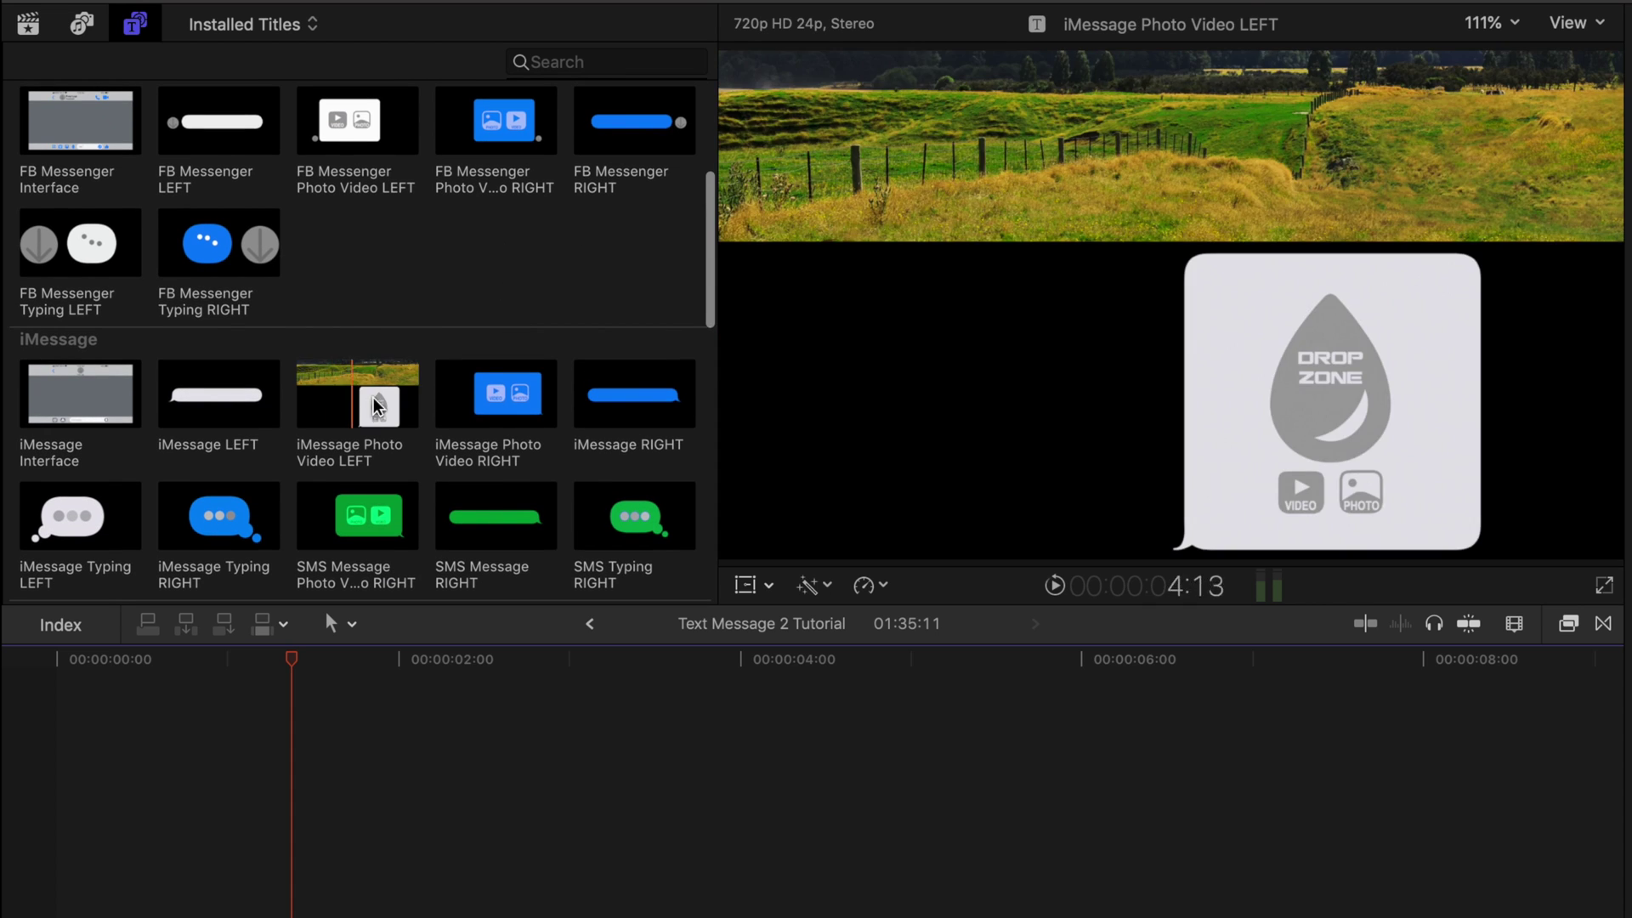
- Browse the Message Presets and Text Message 1.0 styles, then pick the orange Text Message RIGHT title
scroll(238, 493, down, 8)
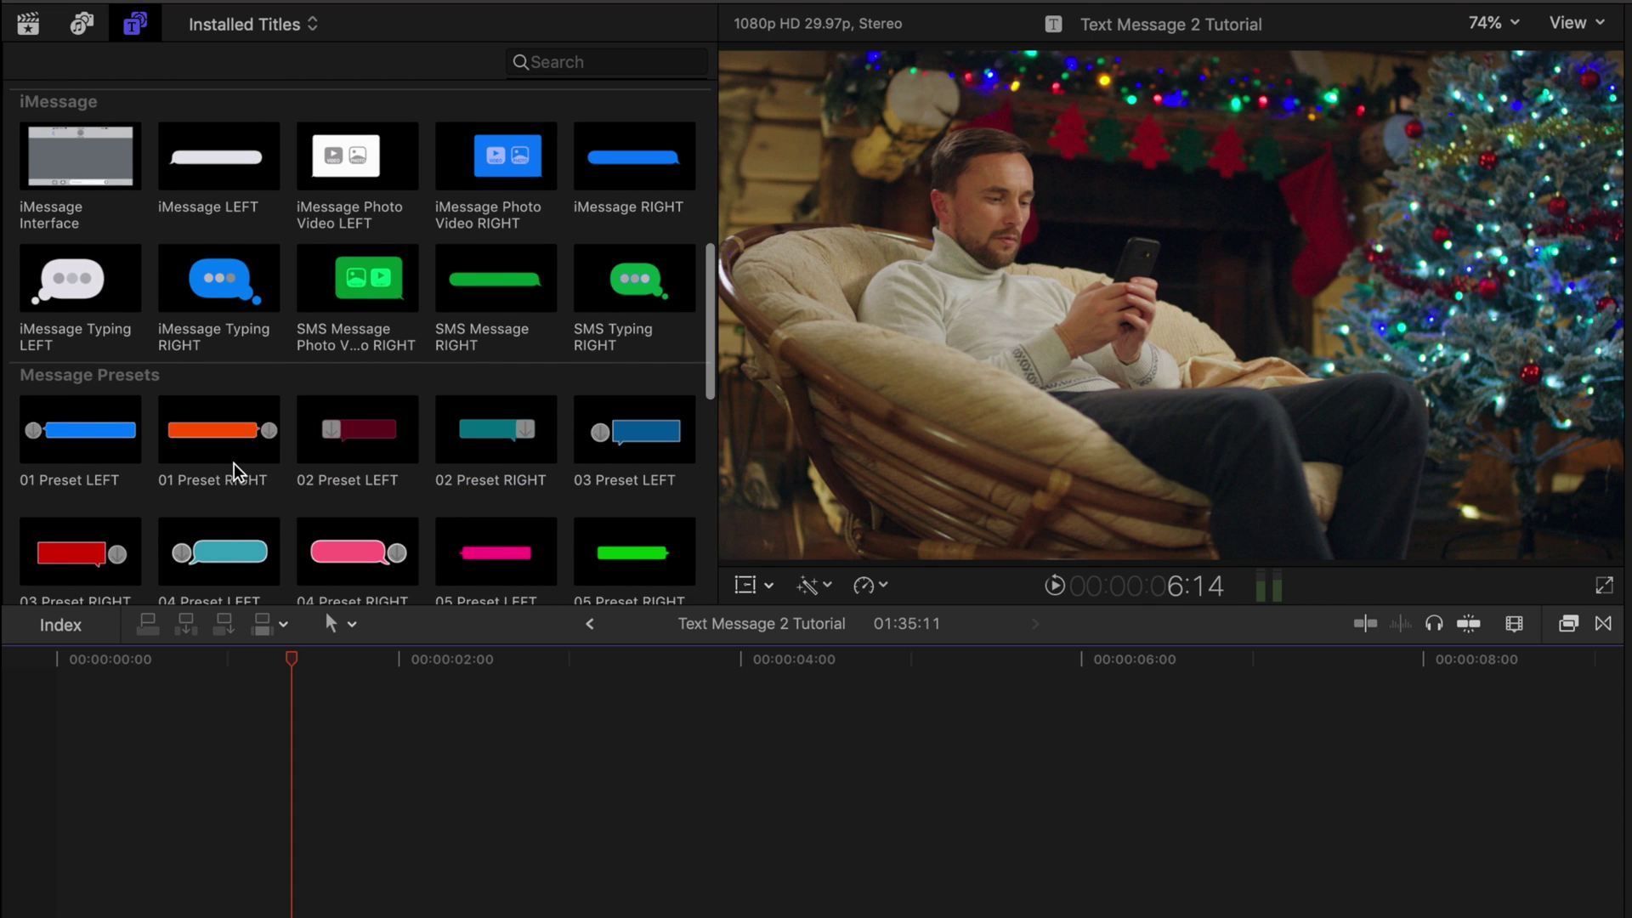
scroll(238, 471, down, 1)
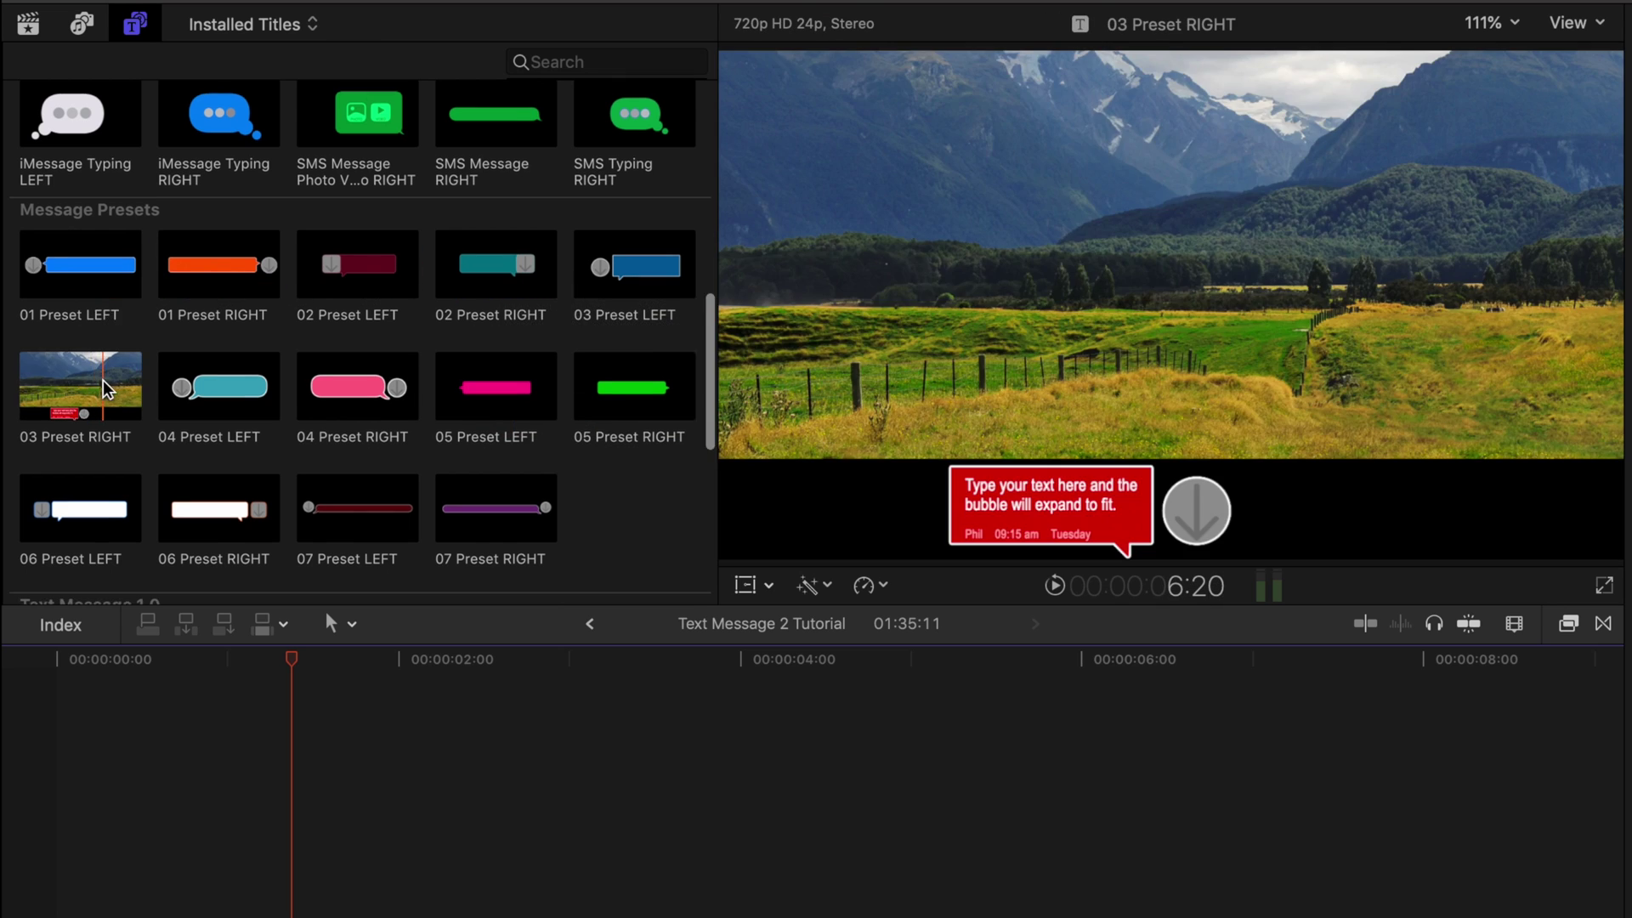
scroll(102, 386, down, 5)
scroll(103, 387, down, 4)
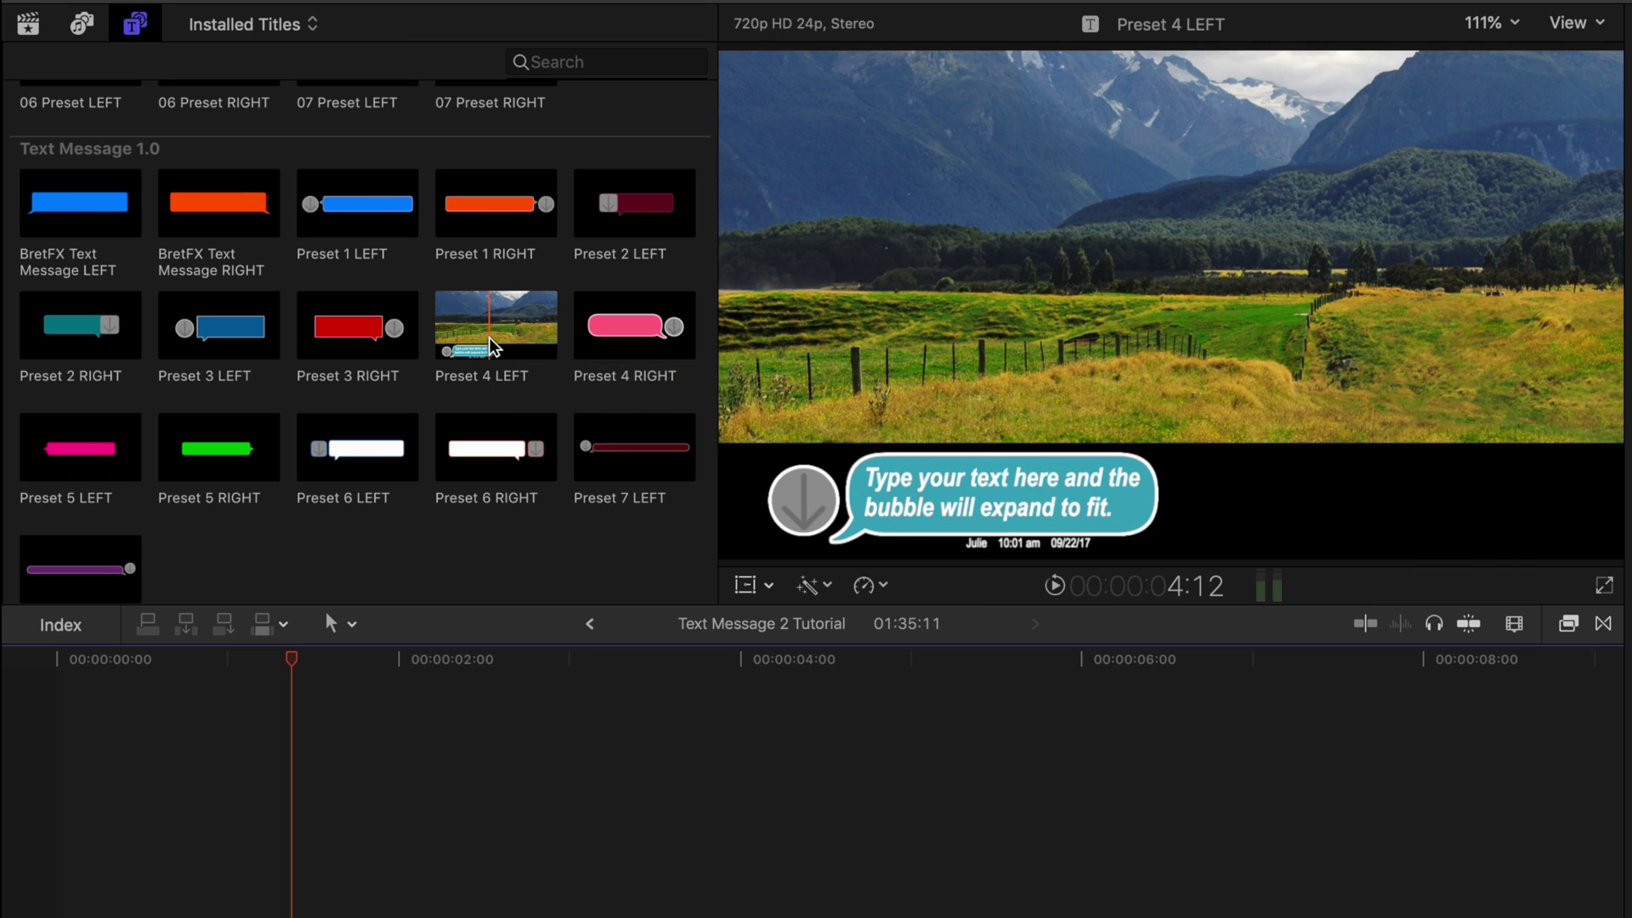
scroll(492, 346, up, 10)
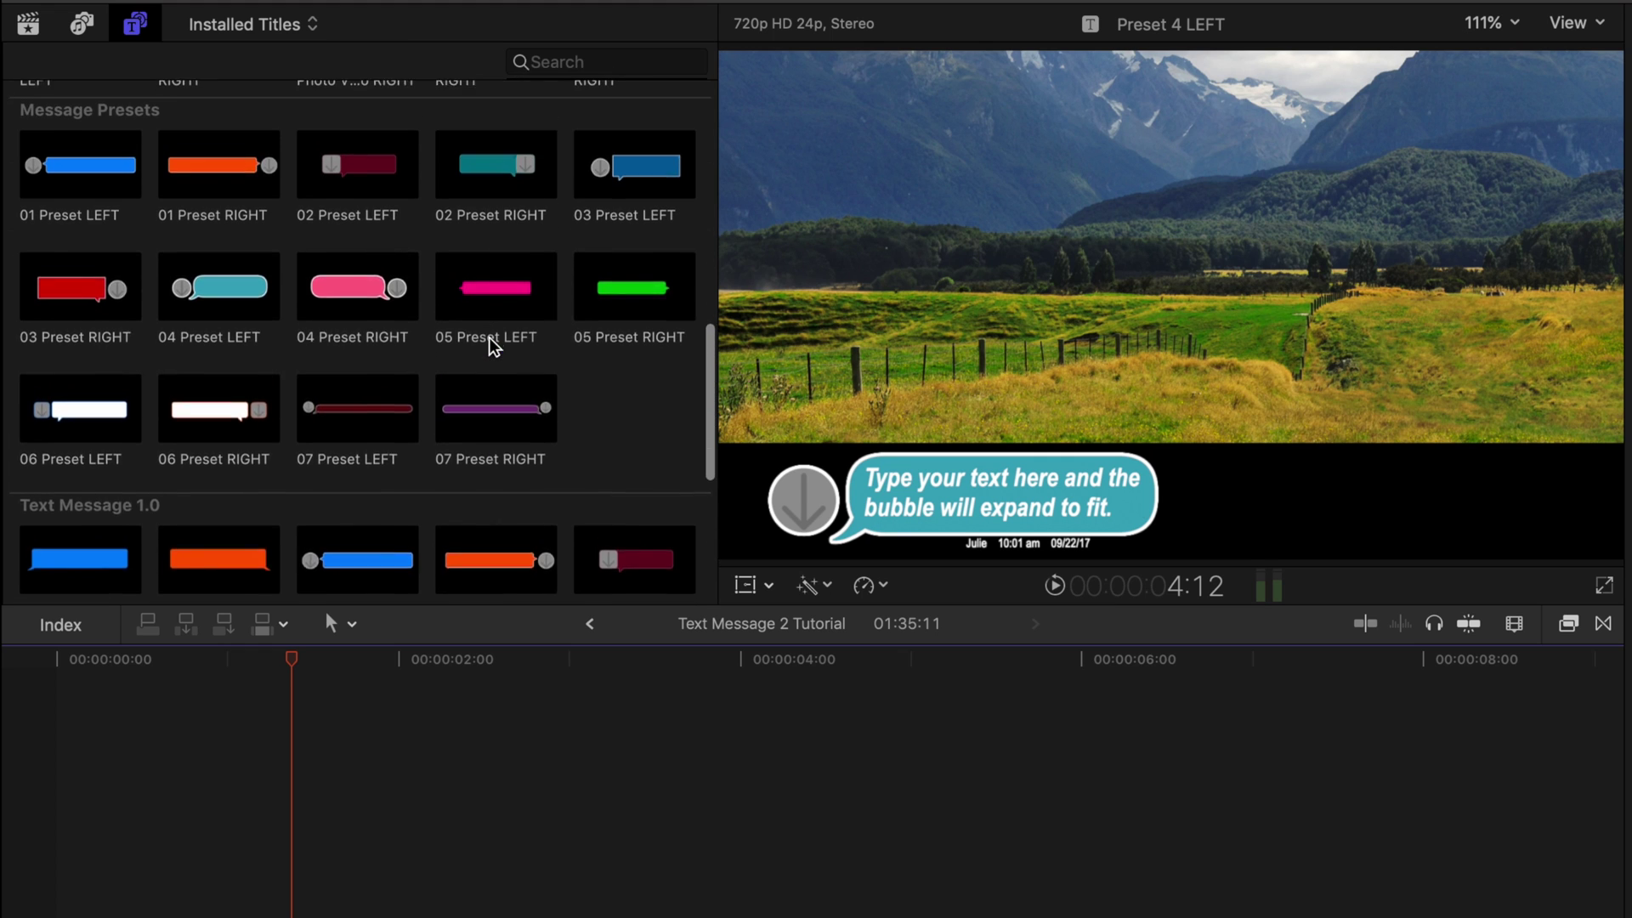
scroll(491, 347, up, 10)
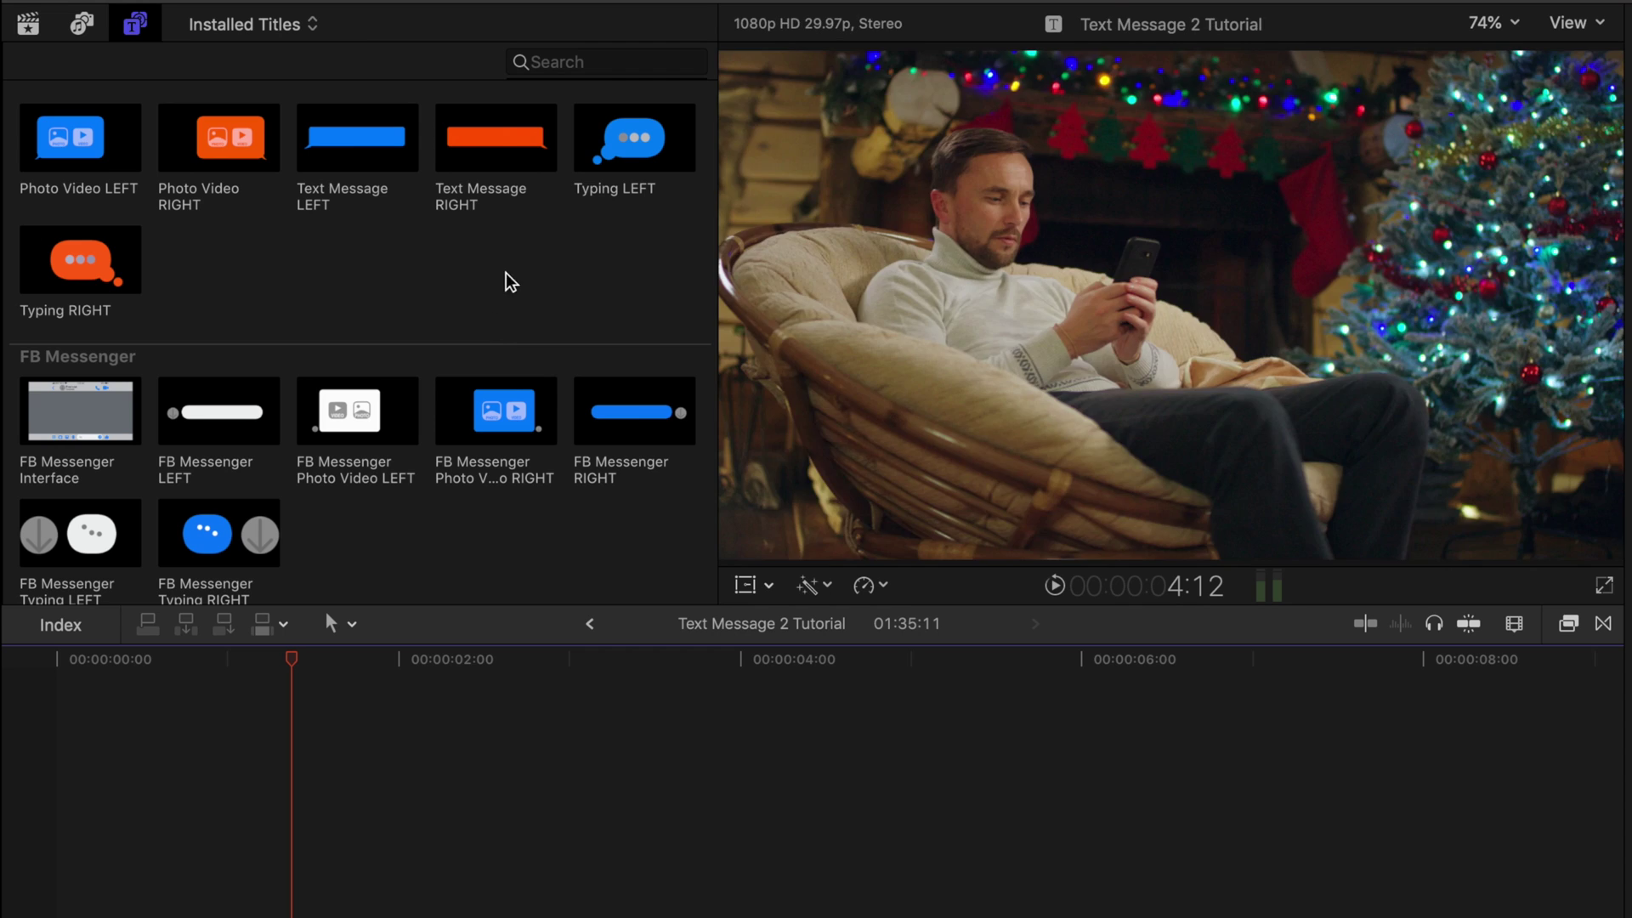
click(498, 160)
- Add Text Message RIGHT above the clip, try and delete Text Message LEFT, then select RIGHT
mouse_move(489, 153)
mouse_down()
mouse_move(467, 527)
mouse_move(408, 583)
mouse_move(177, 674)
mouse_move(192, 679)
mouse_up()
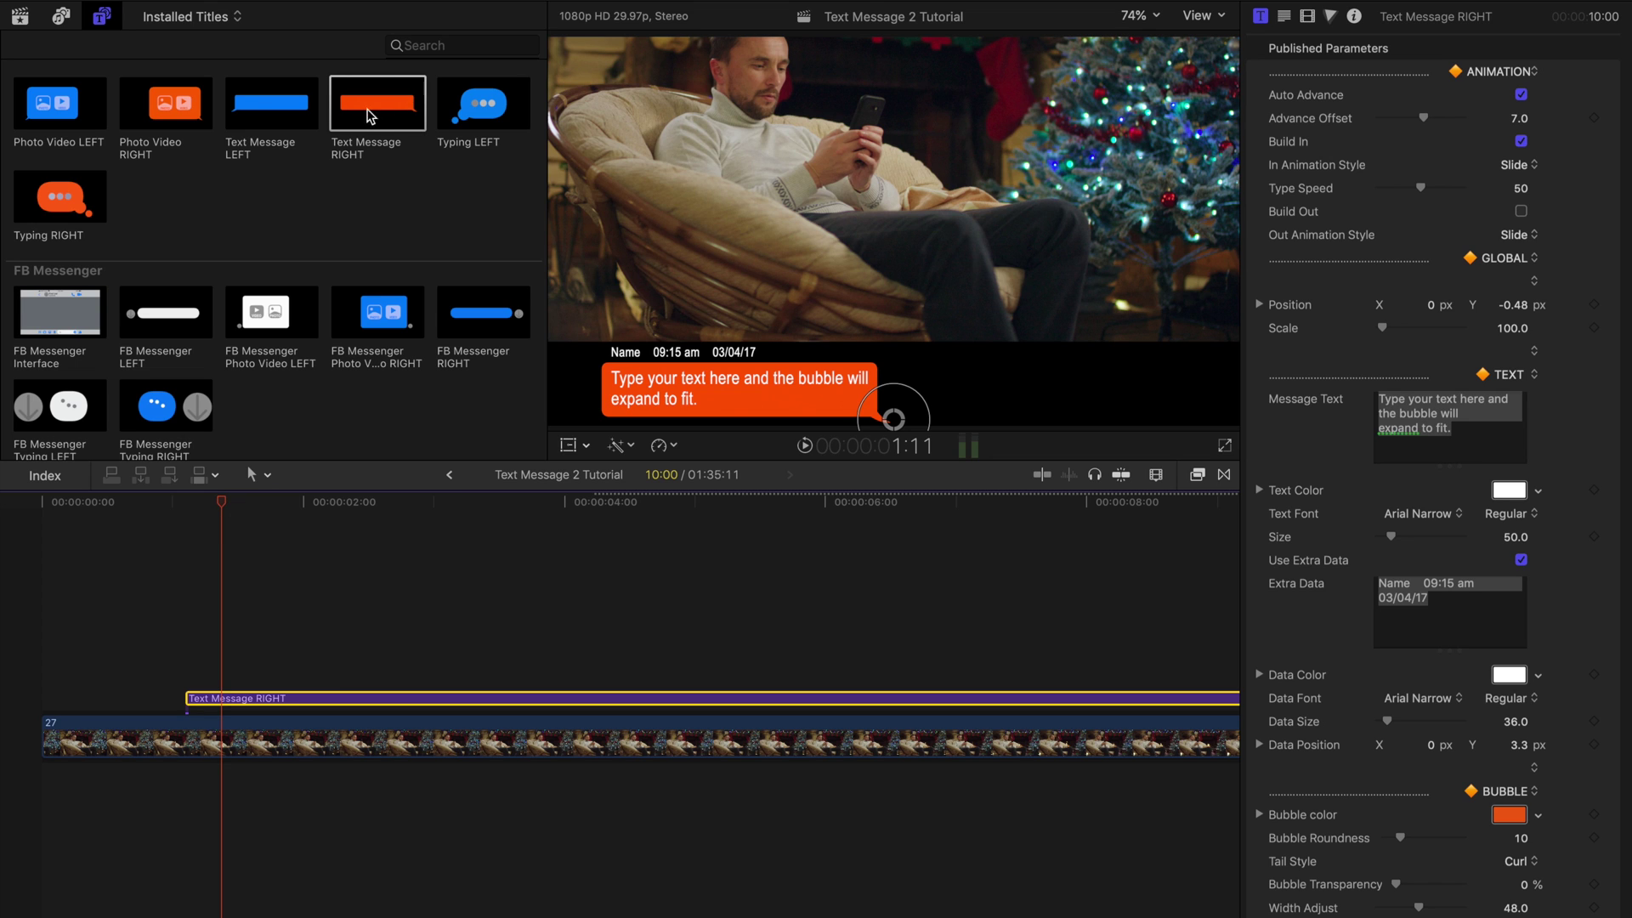
mouse_move(280, 127)
mouse_down()
mouse_move(272, 110)
mouse_move(364, 565)
mouse_move(246, 671)
mouse_up()
drag(302, 502, 365, 512)
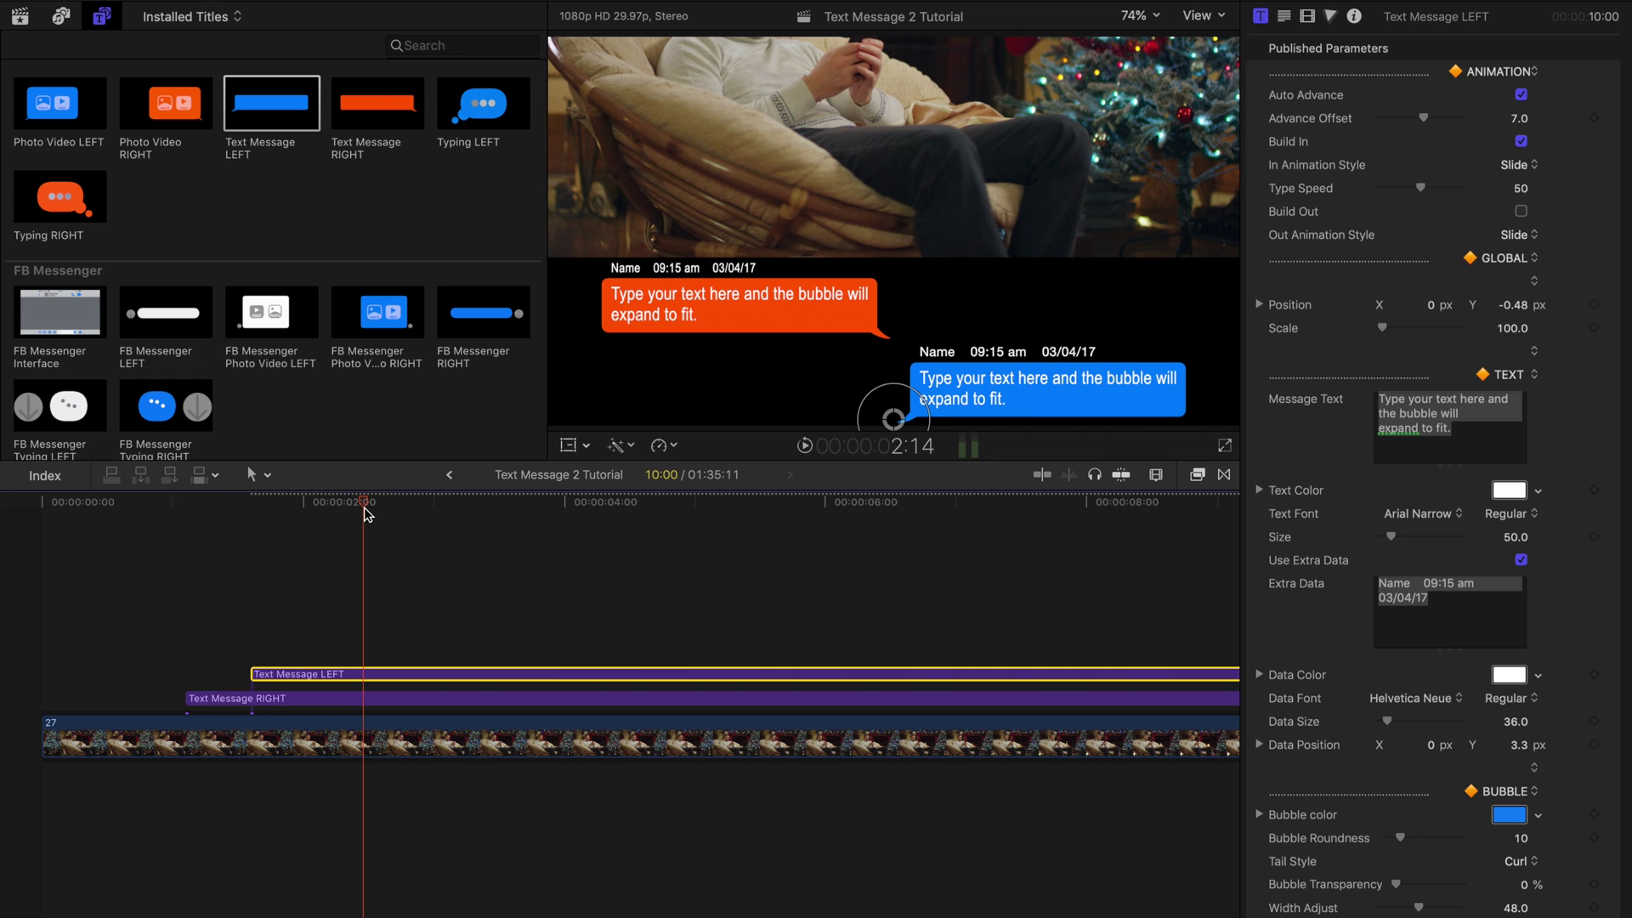
key(Delete)
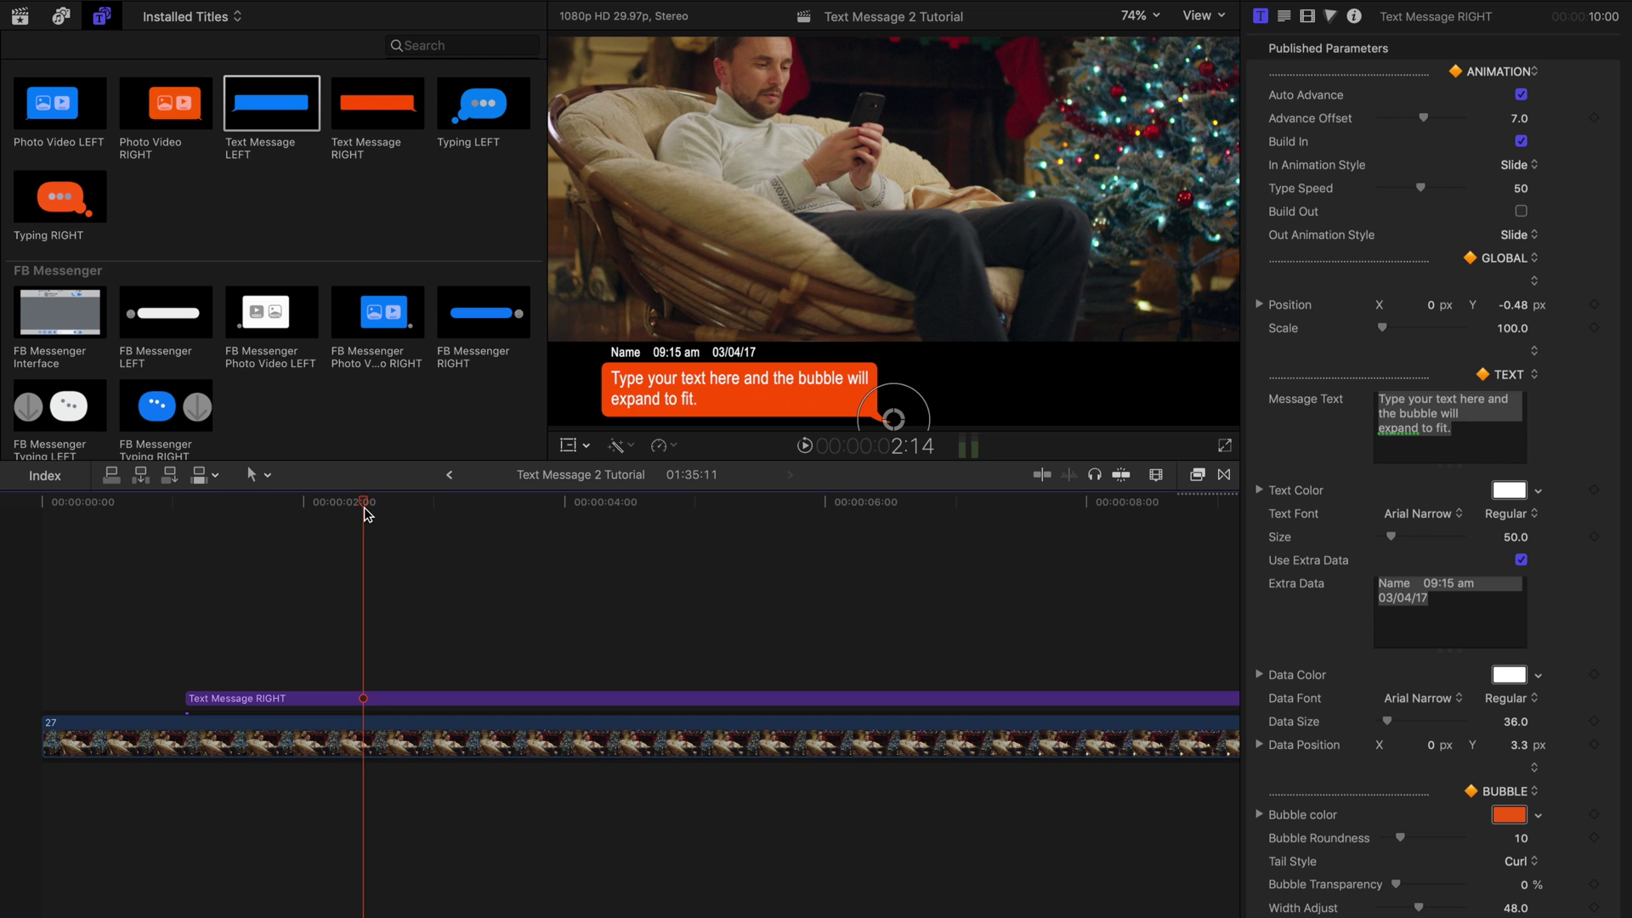
click(355, 701)
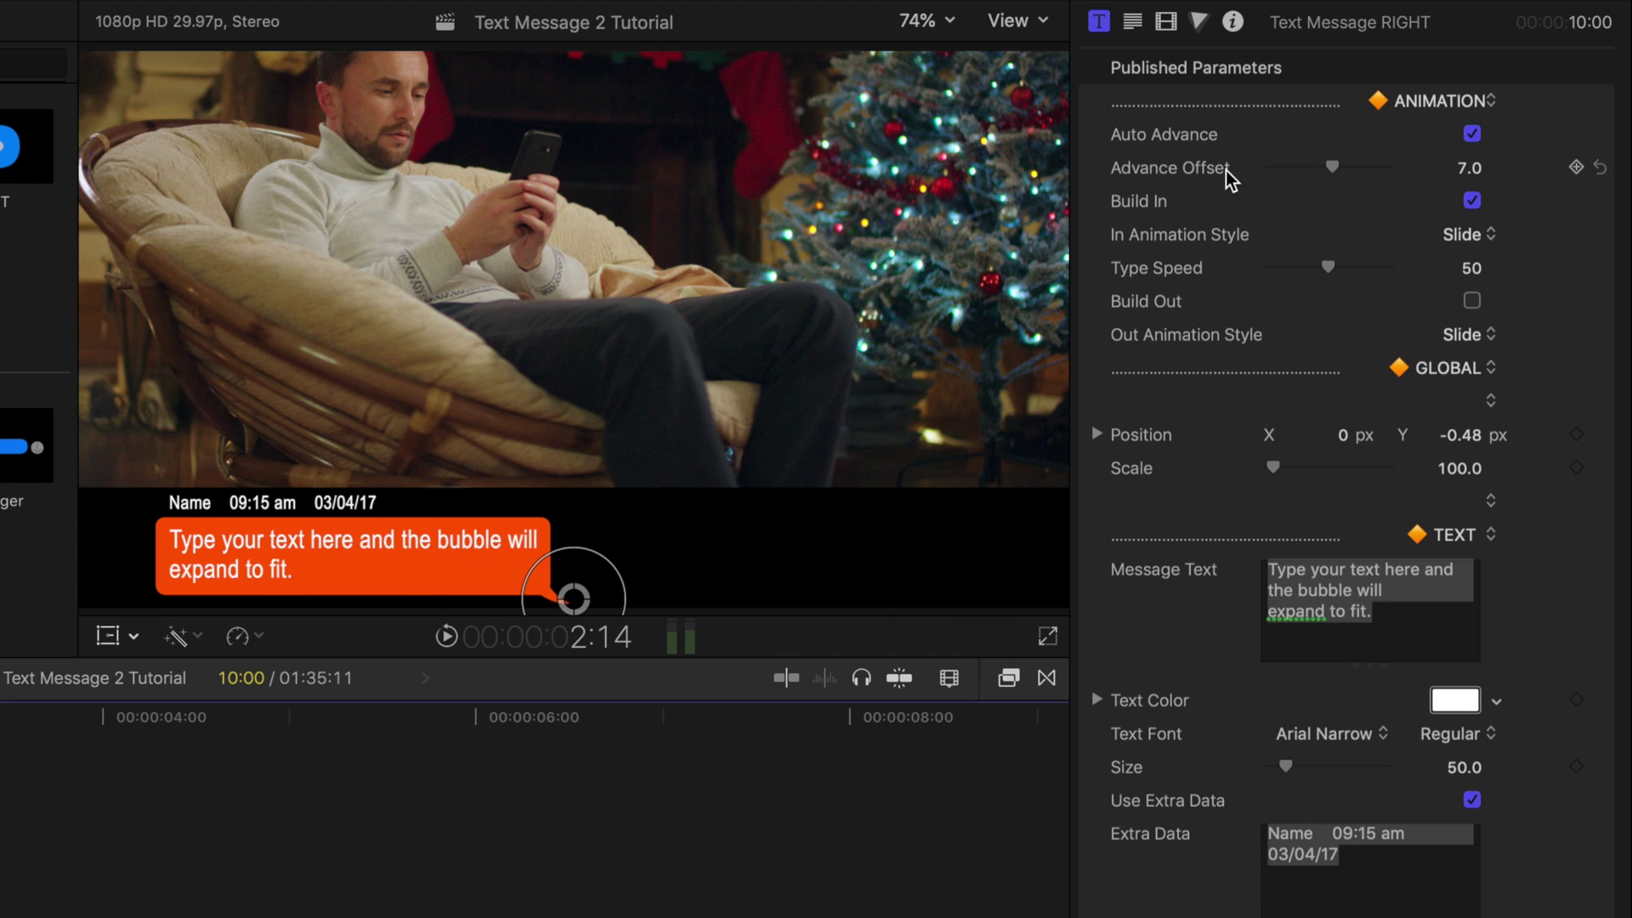
- Keep Advance Offset at 7.0 and turn Auto Advance off for the orange bubble
drag(1332, 167, 1336, 167)
click(1599, 167)
click(1472, 136)
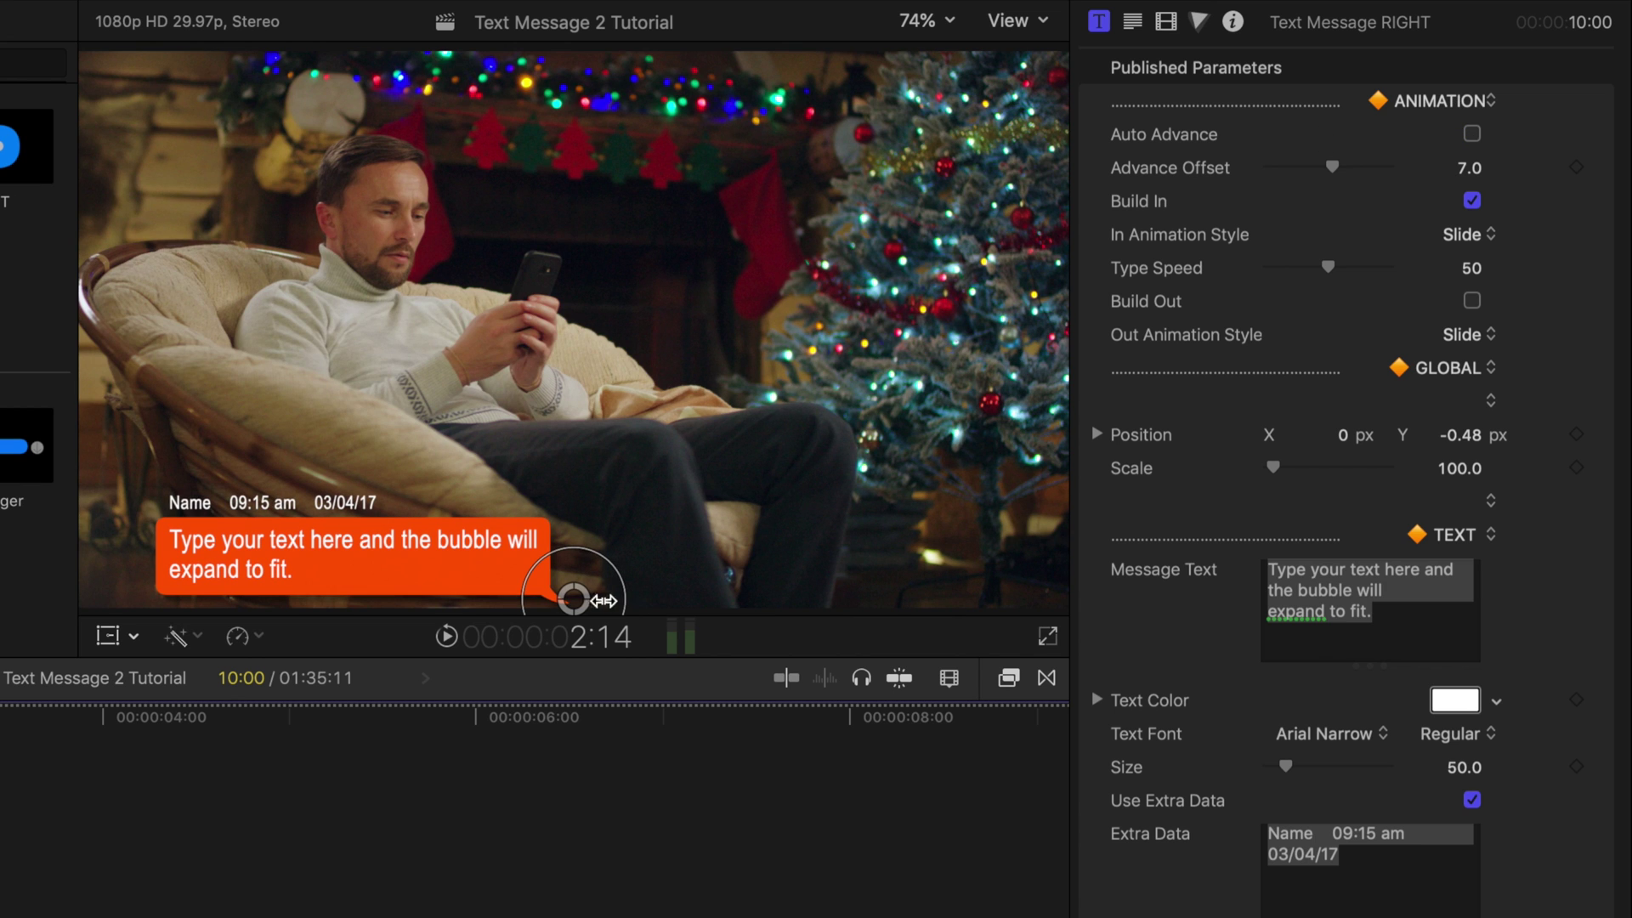
- Move the orange bubble up beside the Christmas tree to position 0.73, 0.14 px
click(585, 582)
mouse_move(585, 584)
mouse_down()
mouse_move(739, 386)
mouse_move(947, 255)
mouse_move(1019, 254)
mouse_move(980, 251)
mouse_up()
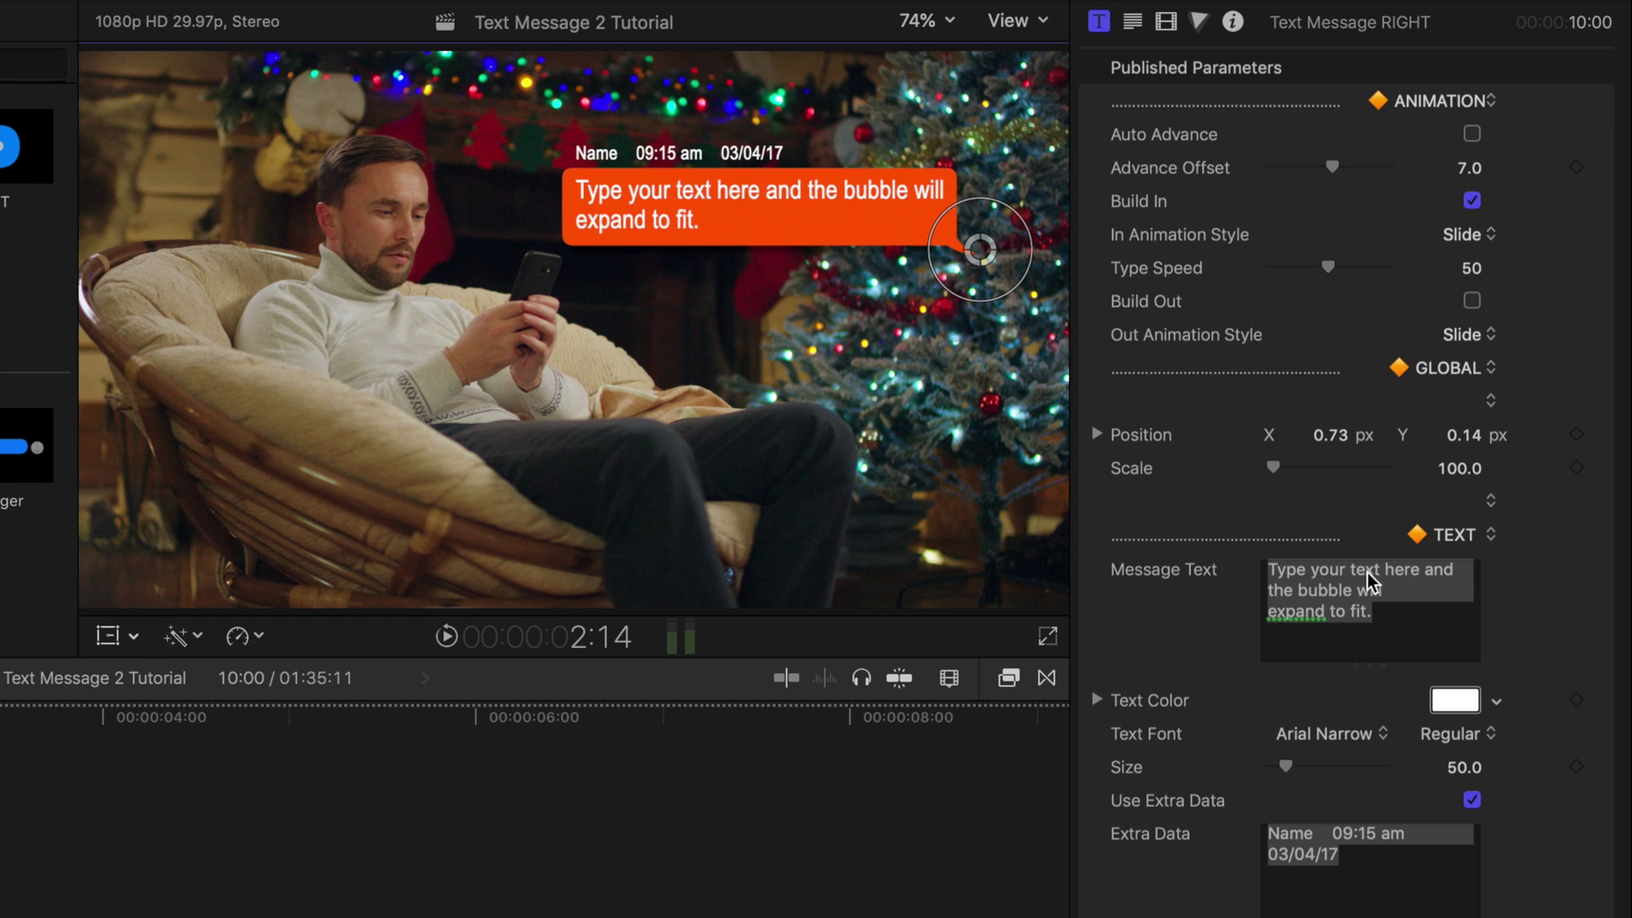
drag(1399, 615, 1162, 533)
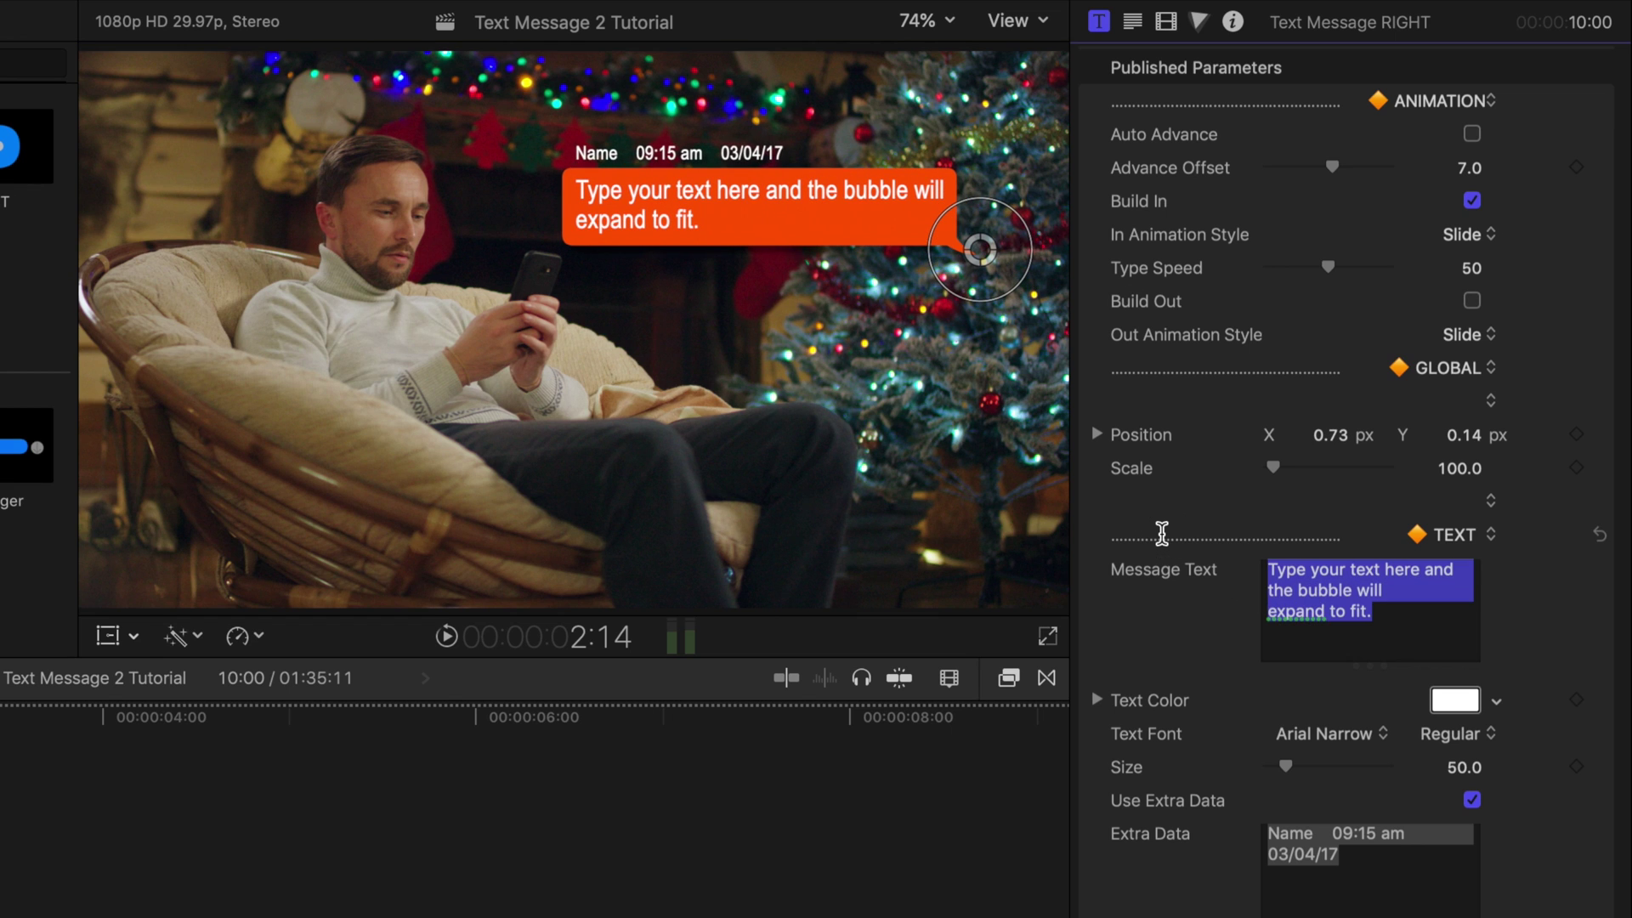
- Change the bubble text to 'Happy Holidays!', turn off Use Extra Data, and scale it to 136.4
text(Happy)
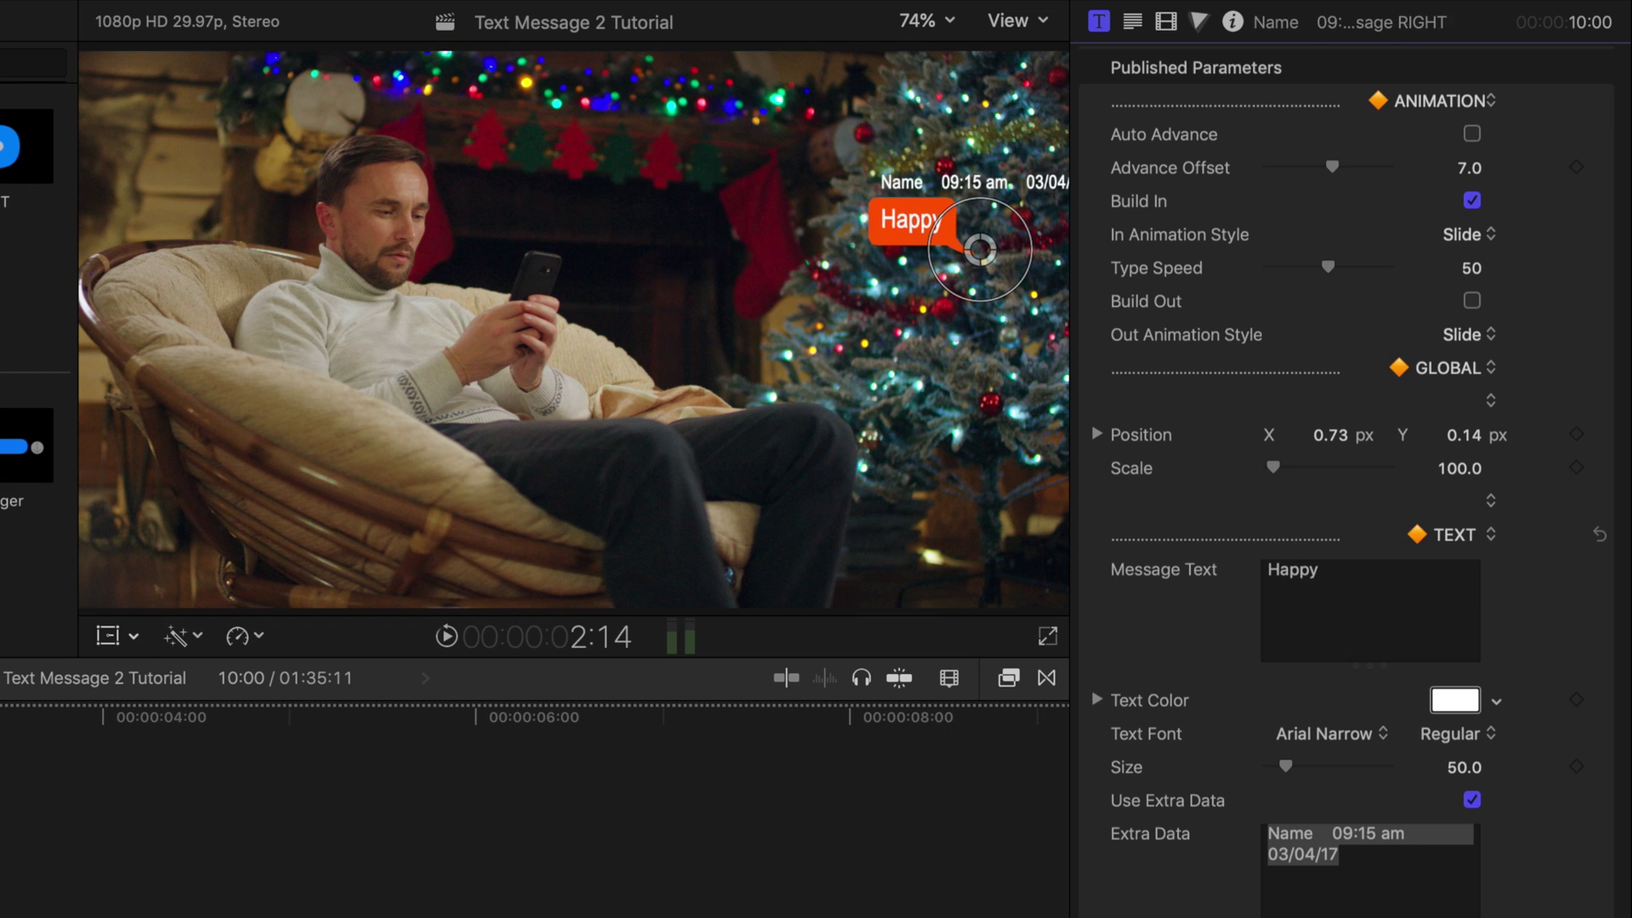
text( Holidays)
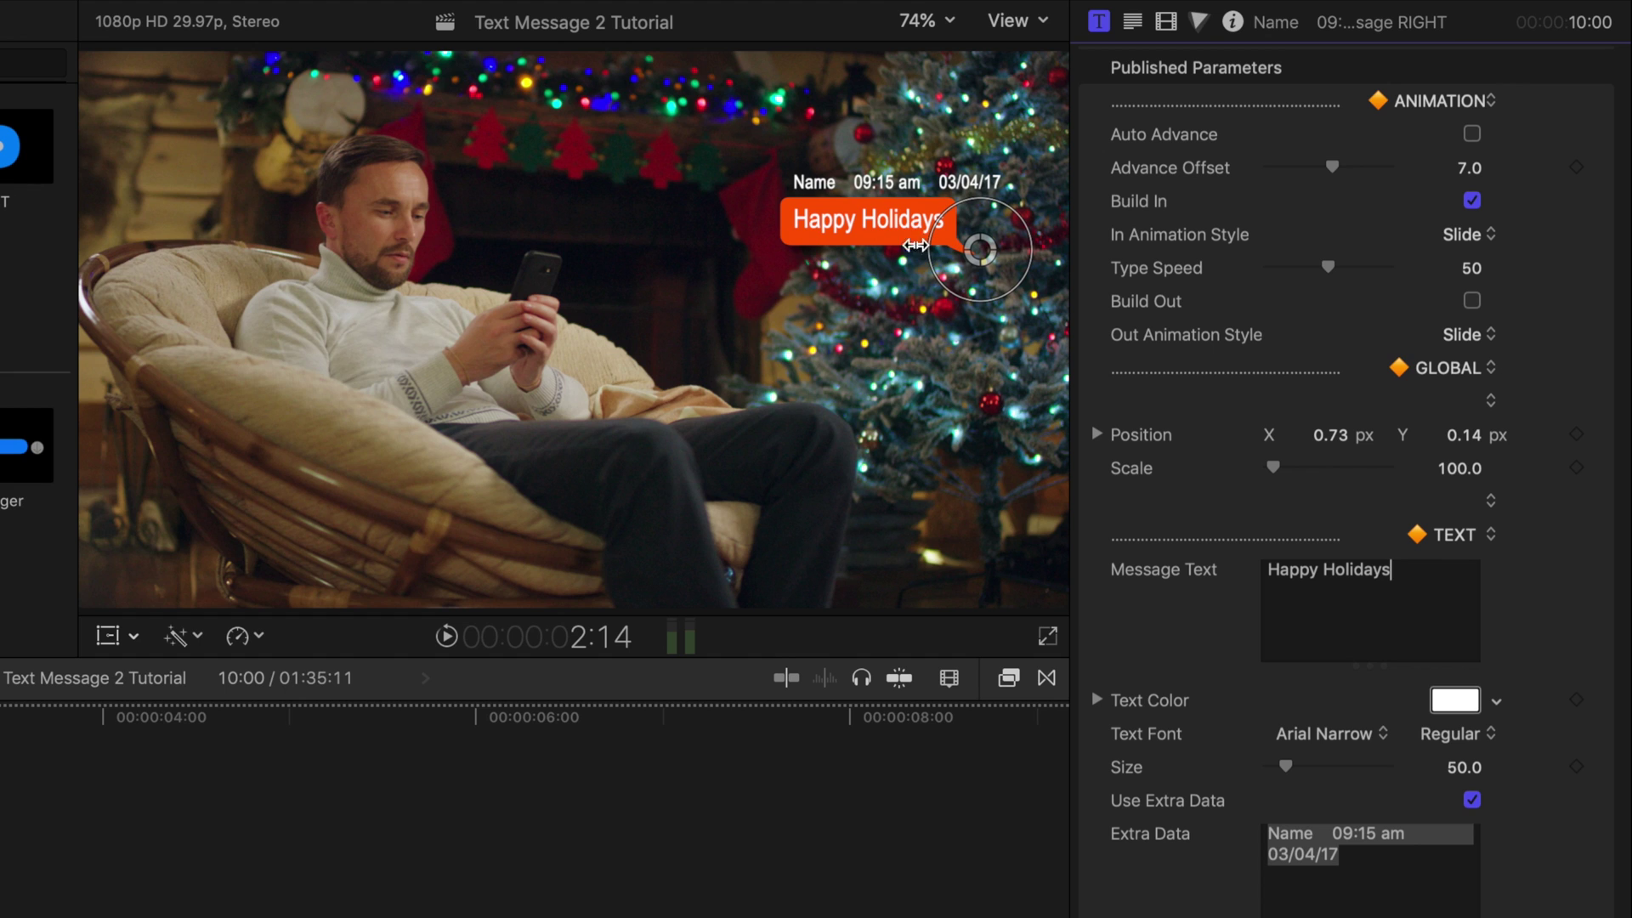
text(!)
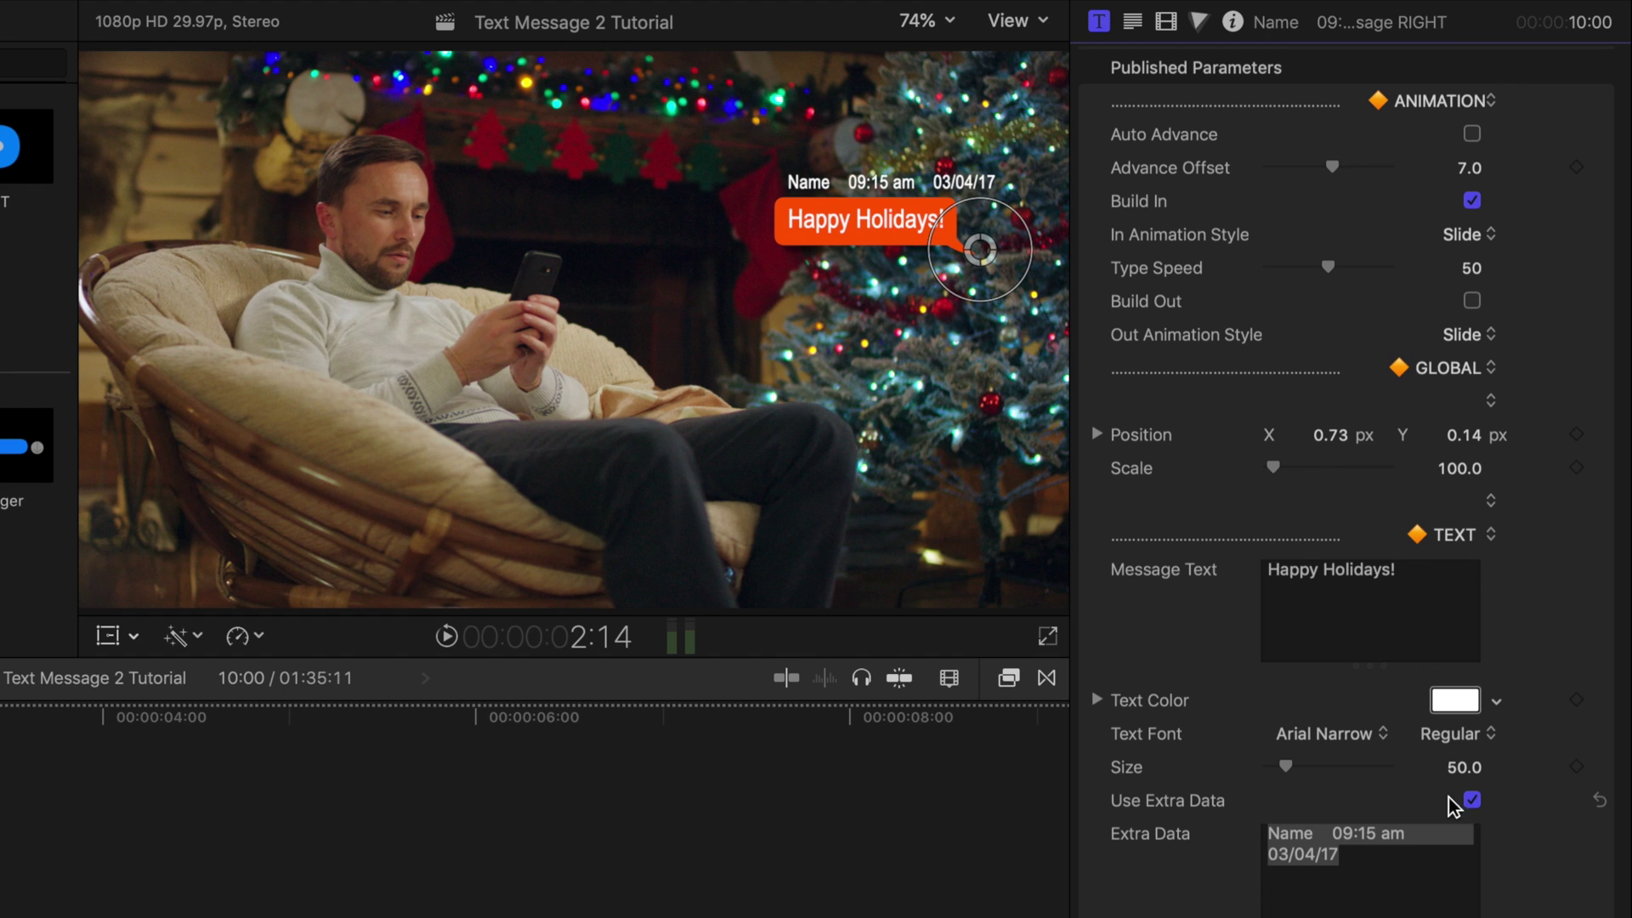
click(1473, 800)
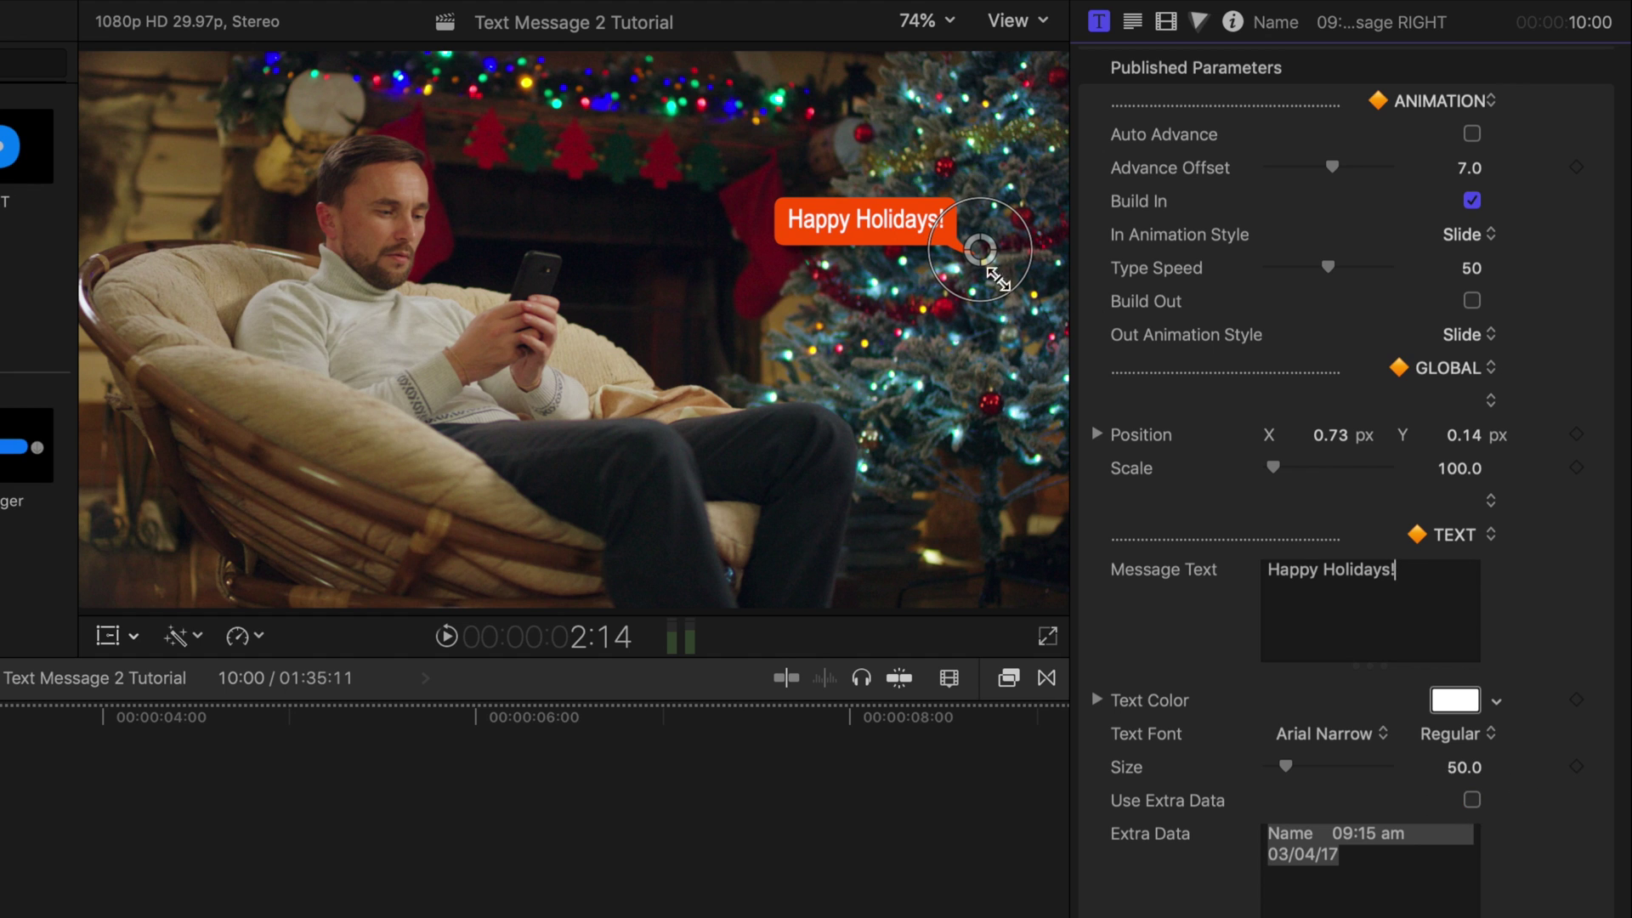
drag(977, 249, 895, 297)
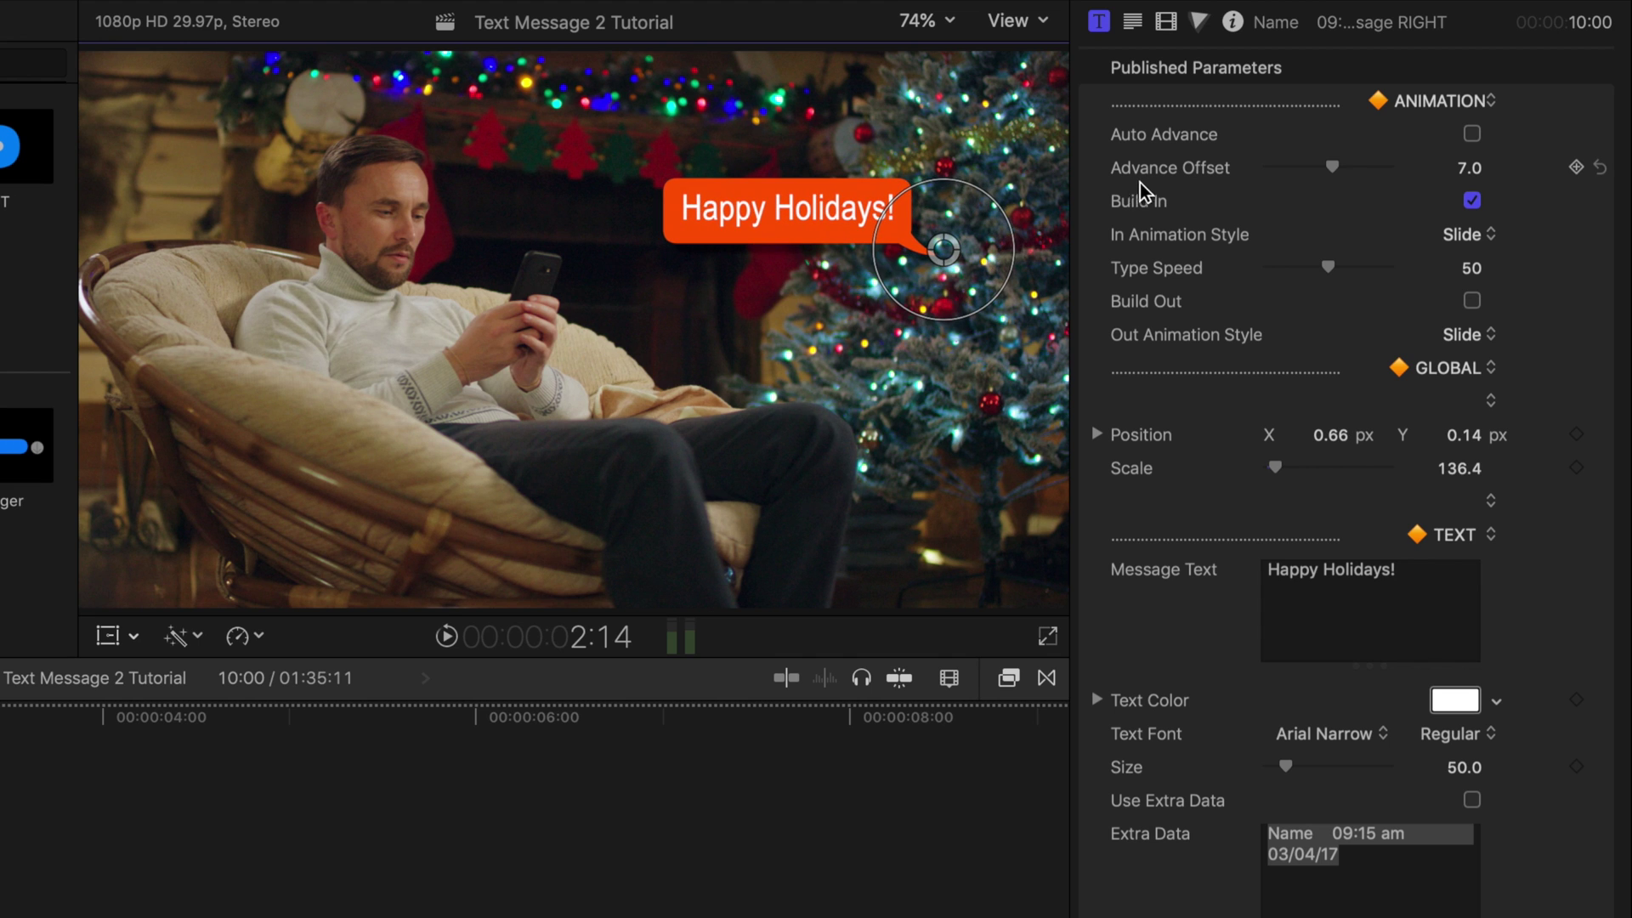
- Preview the Happy Holidays bubble with its default slide-in build-in animation
click(1471, 241)
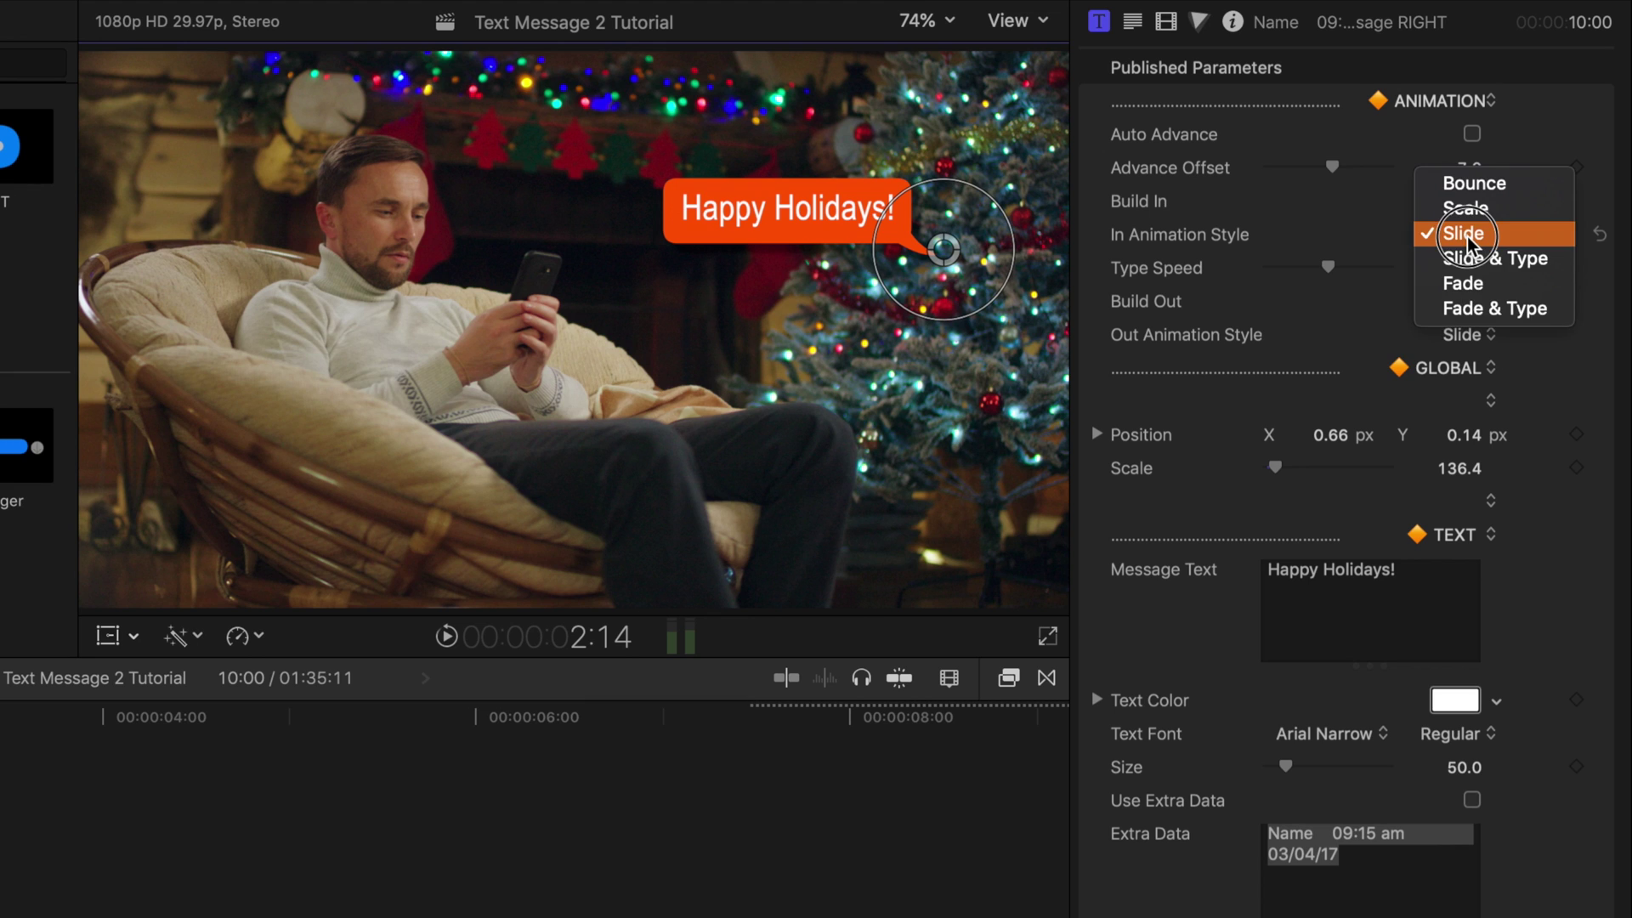
click(1357, 238)
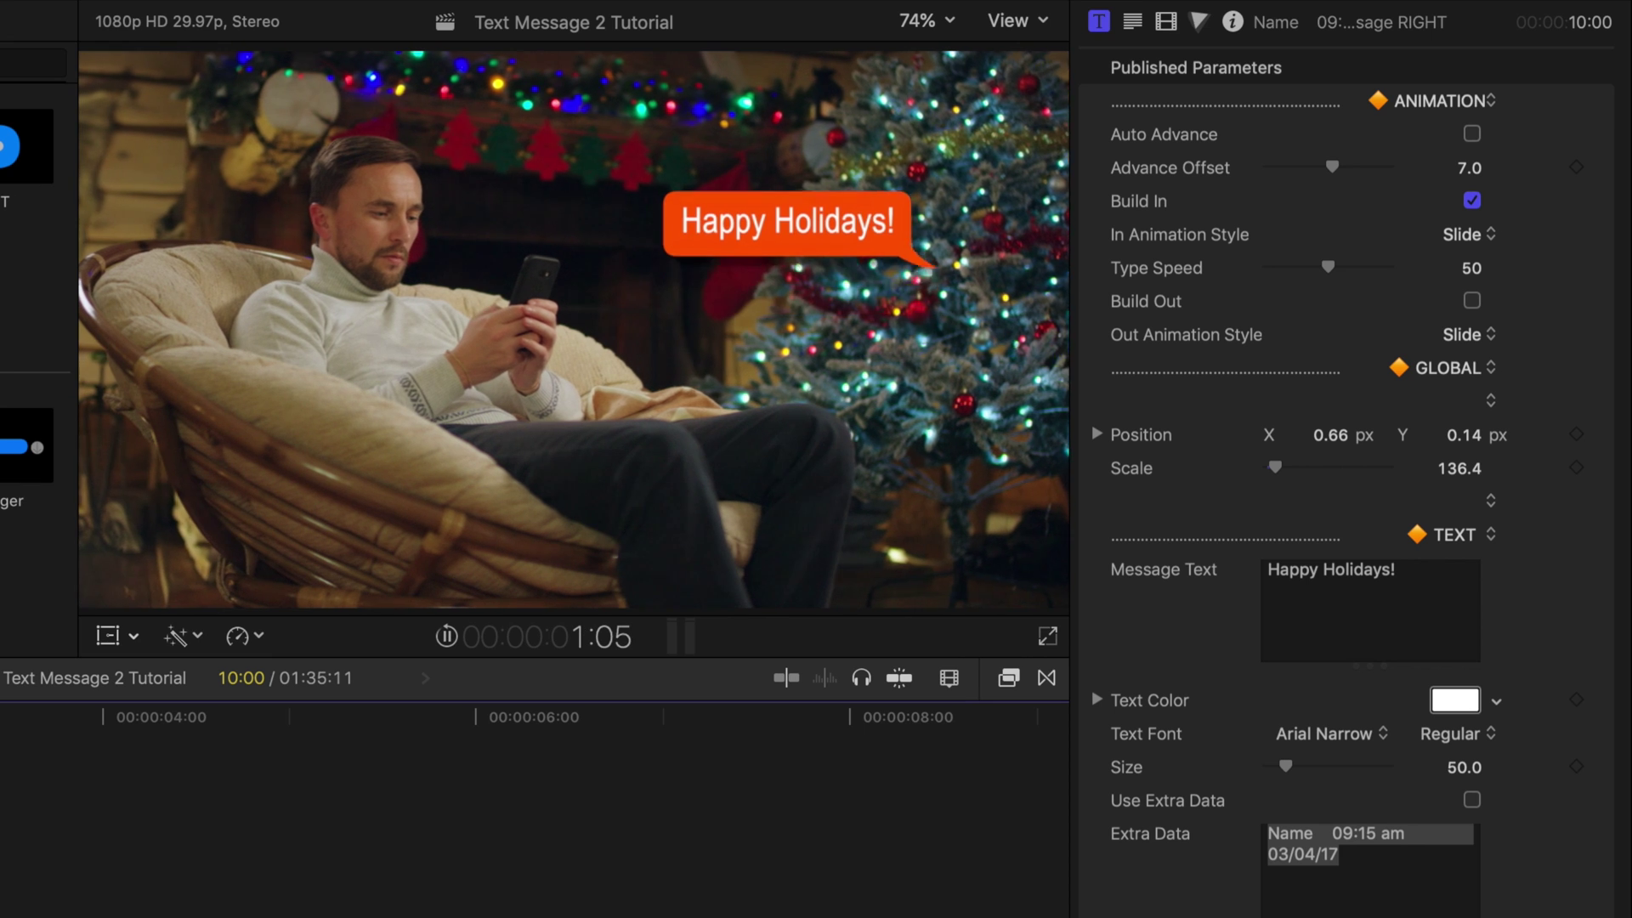
key(space)
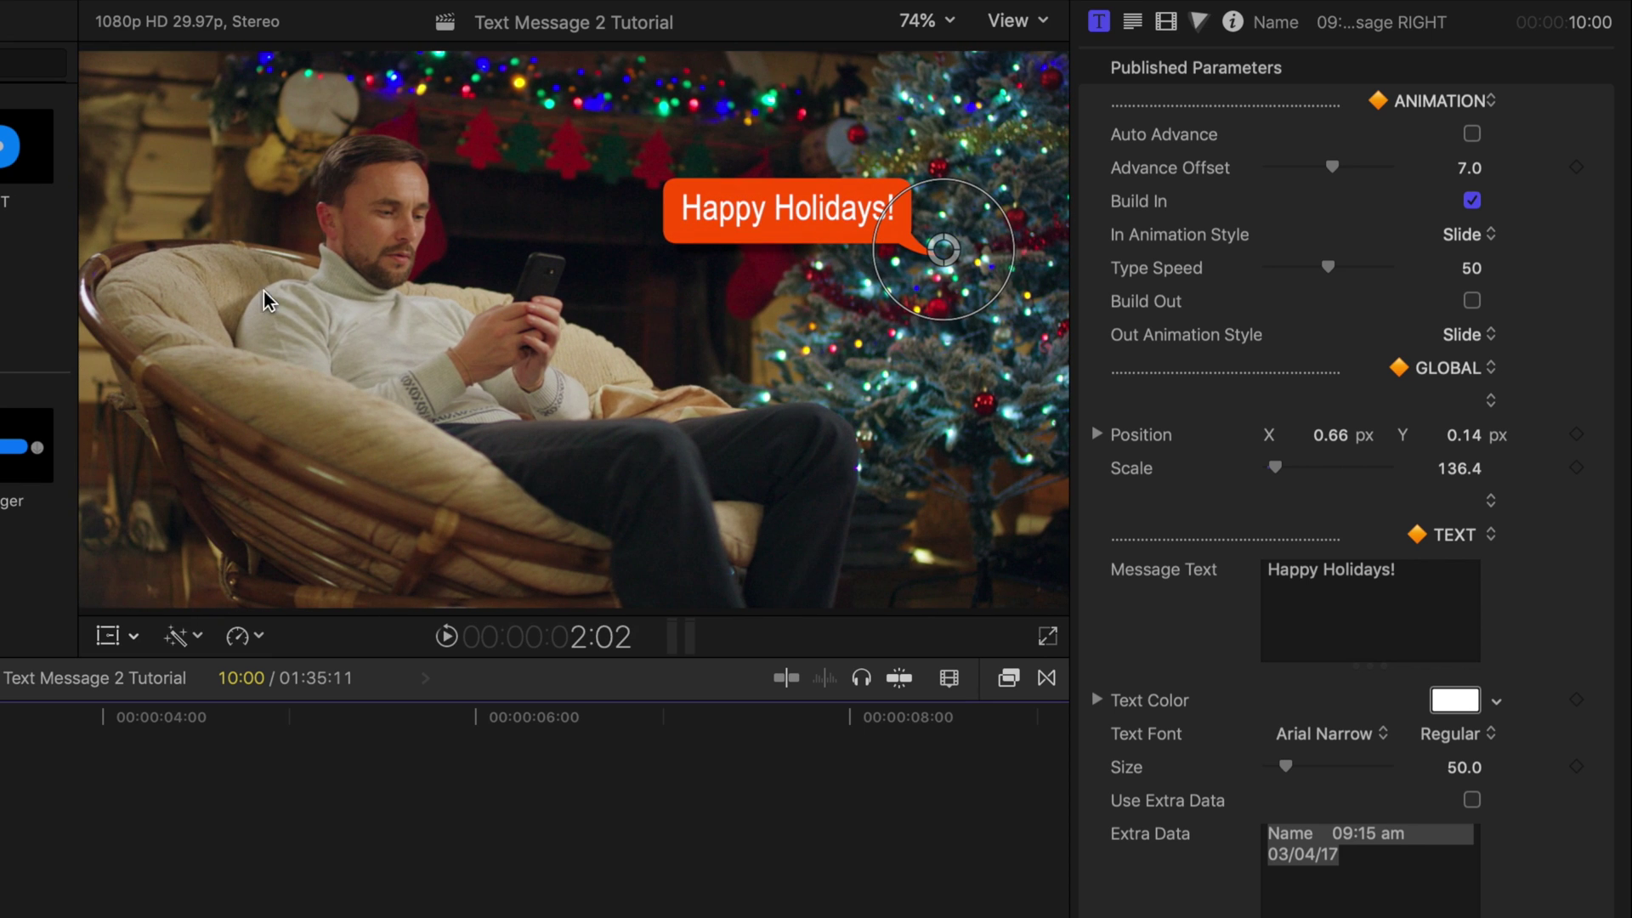
- Switch the bubble's build-in animation style to Scale and preview it
click(1483, 244)
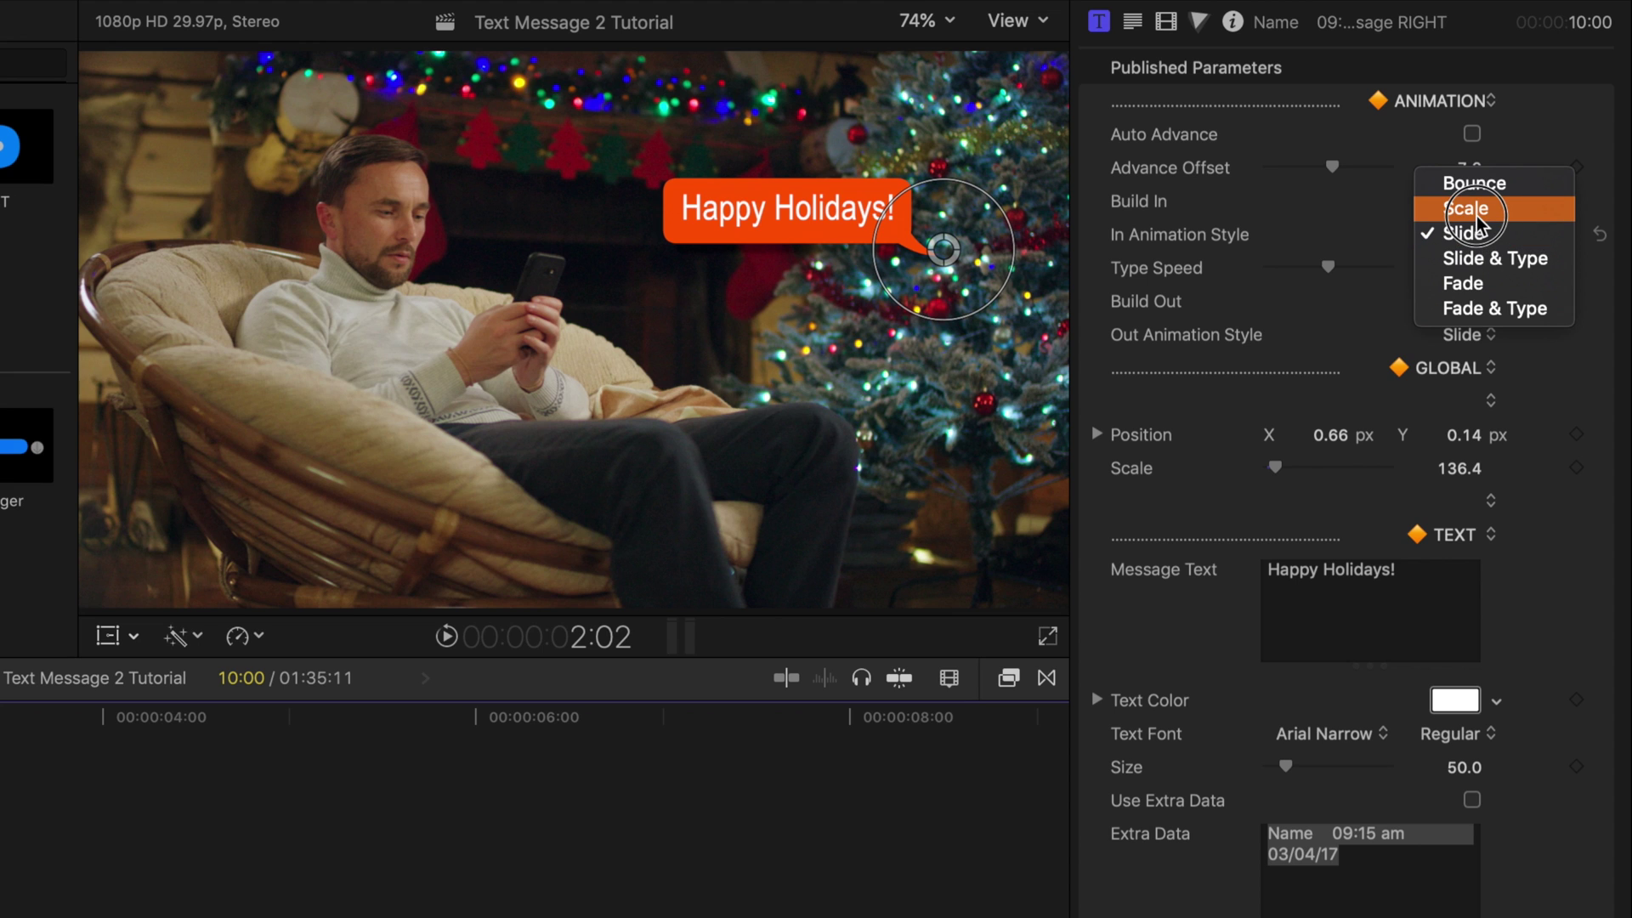
click(1476, 214)
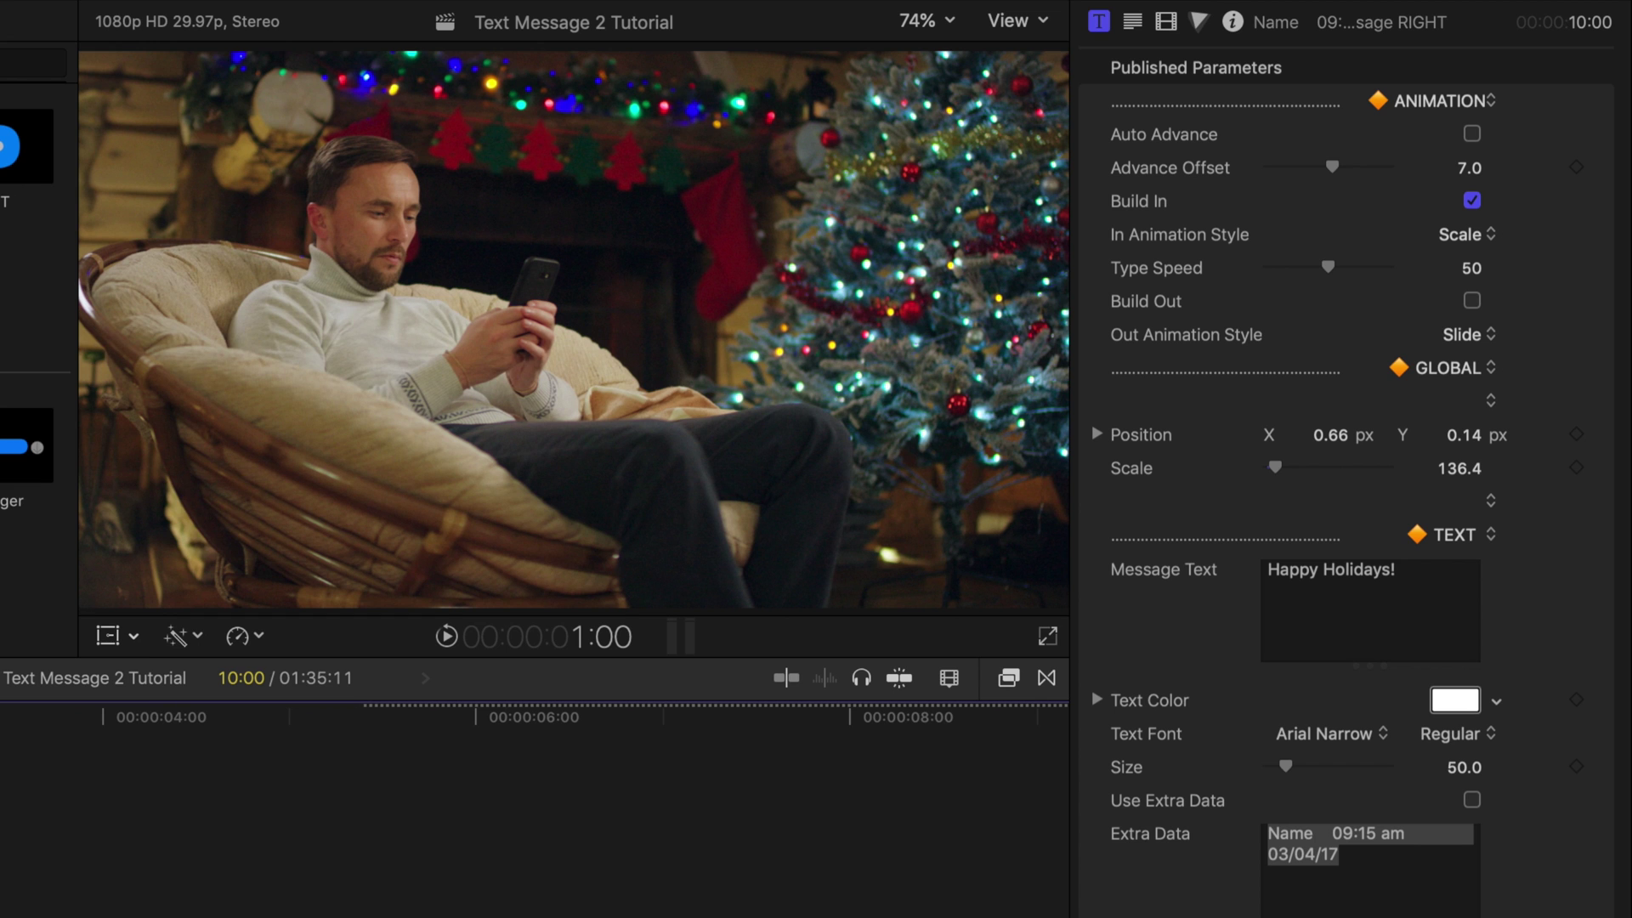
key(space)
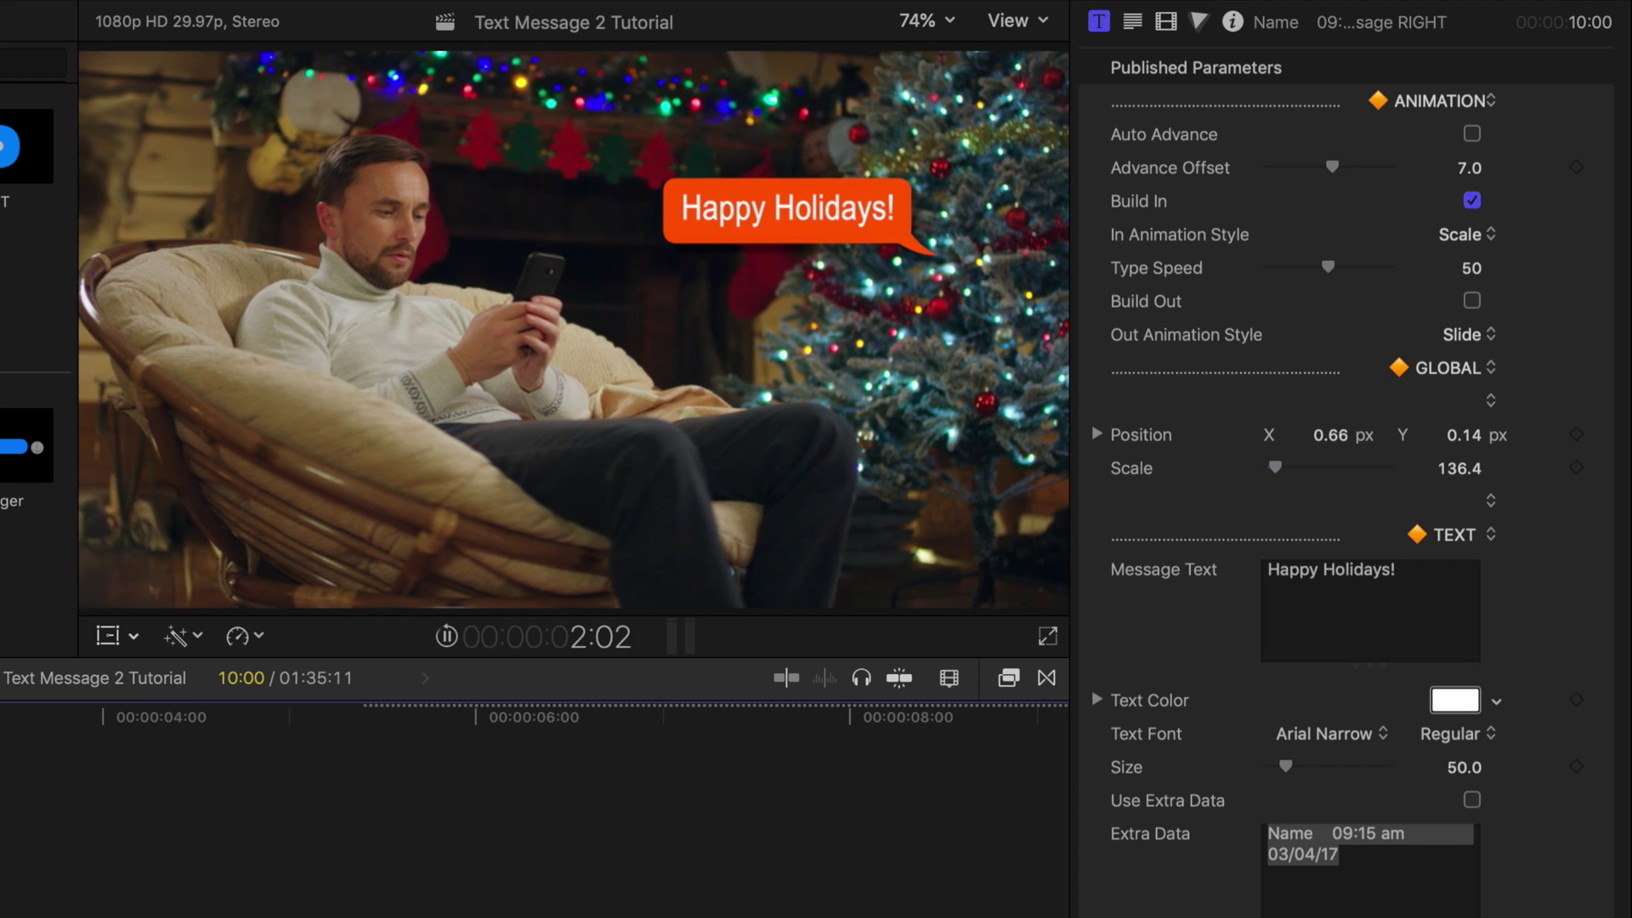
key(space)
key(space)
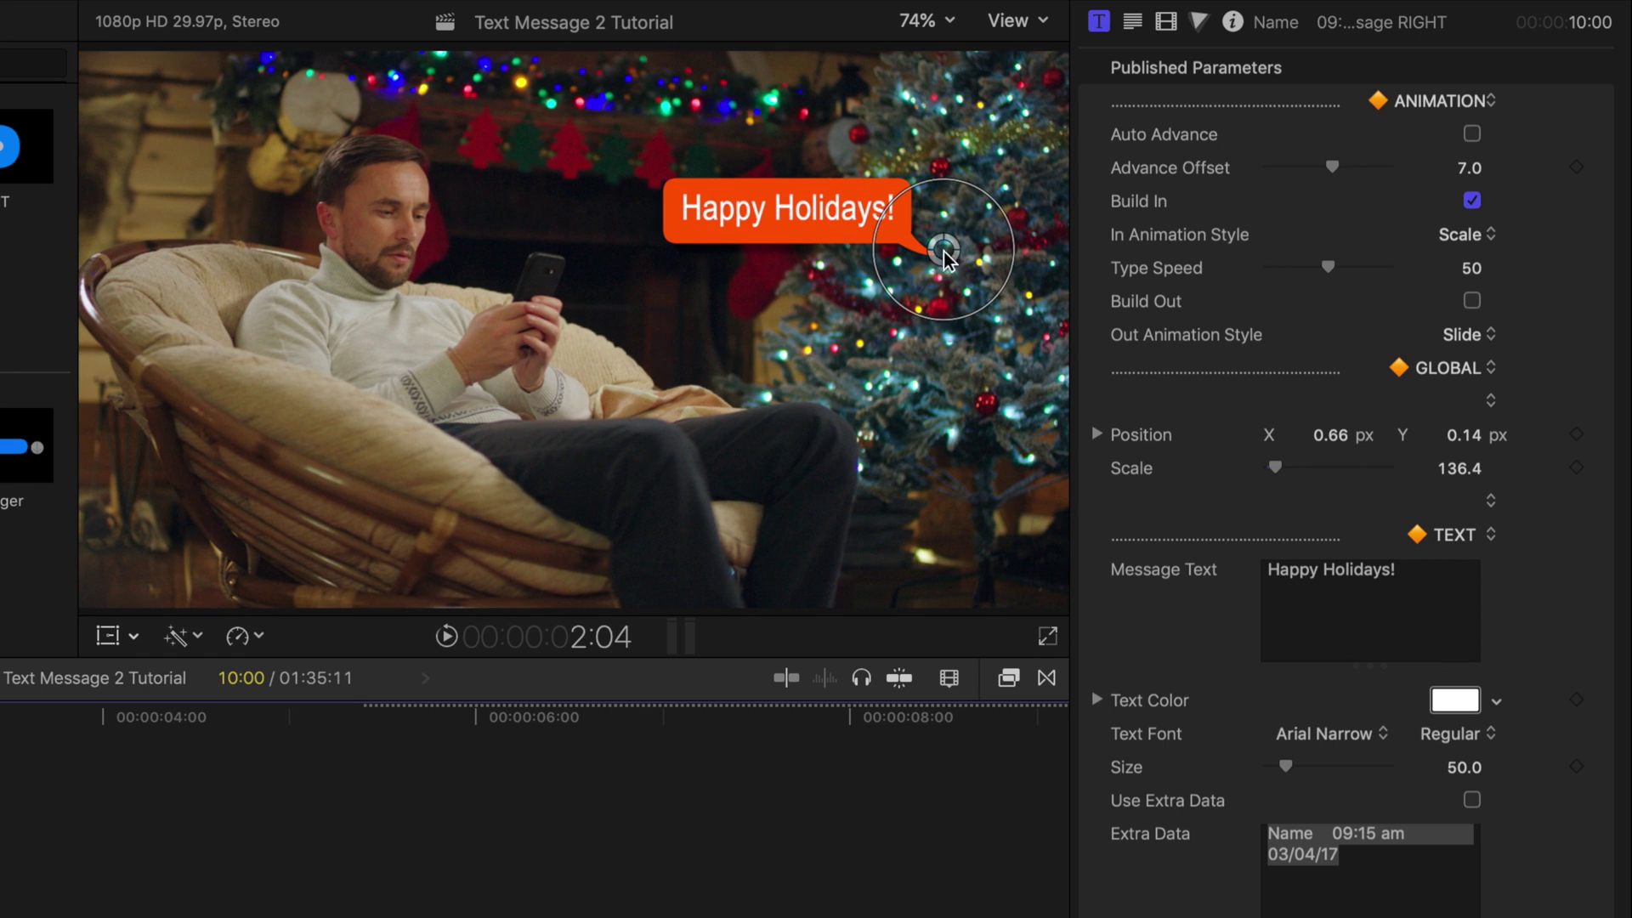
click(1457, 236)
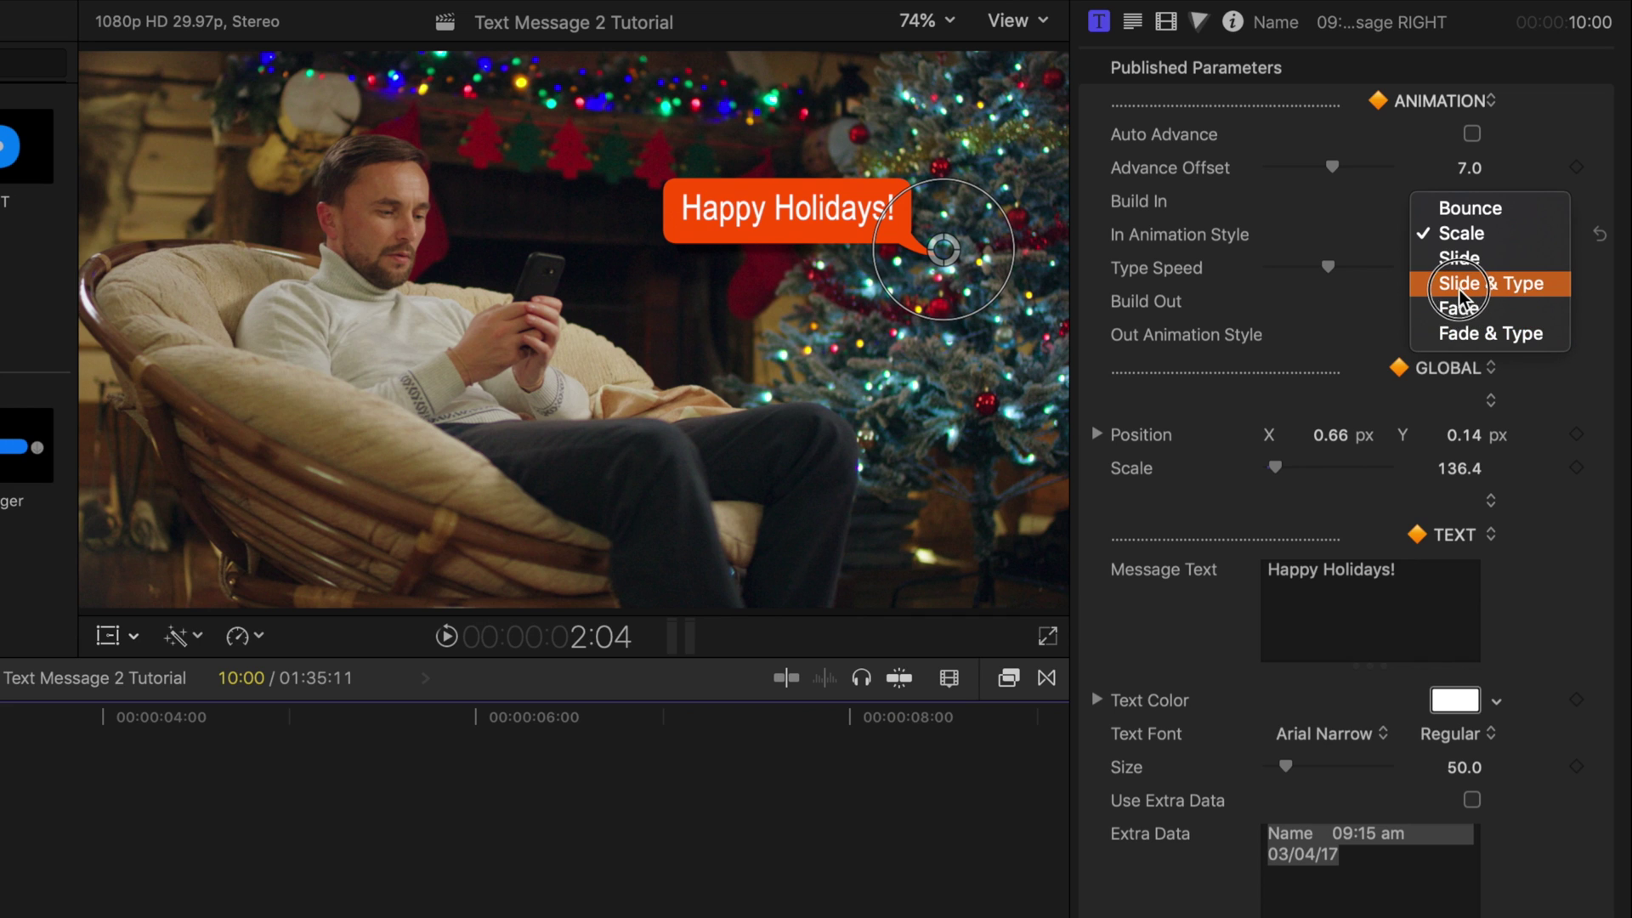
- Set the build-in style to Fade & Type with type speed 74 and preview it
click(1476, 336)
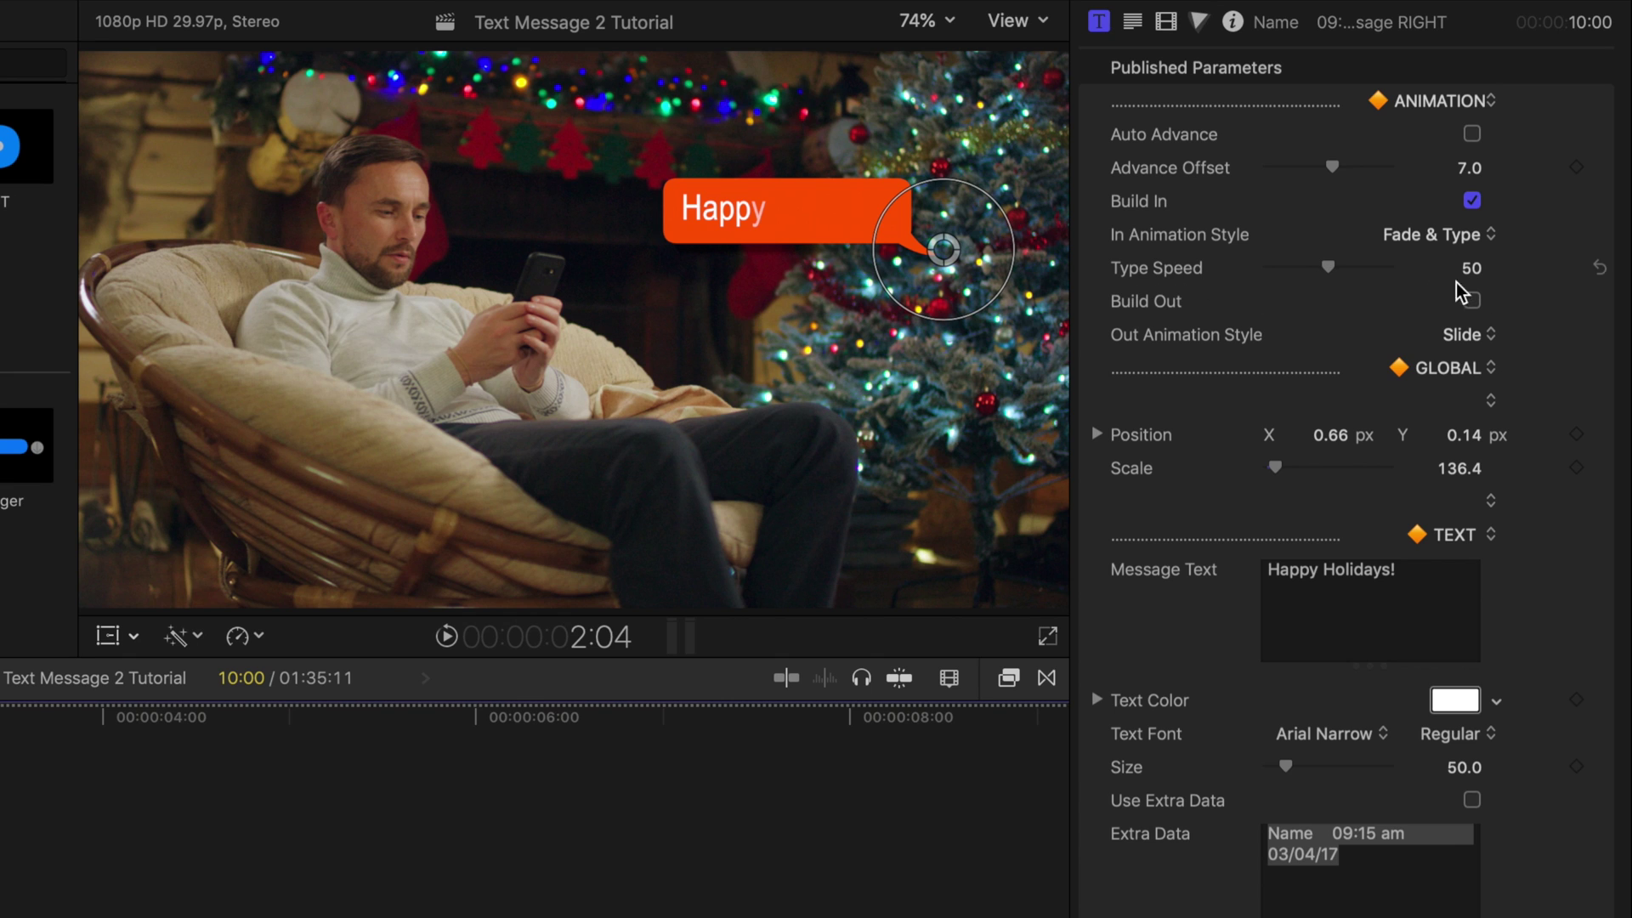
drag(1328, 267, 1359, 267)
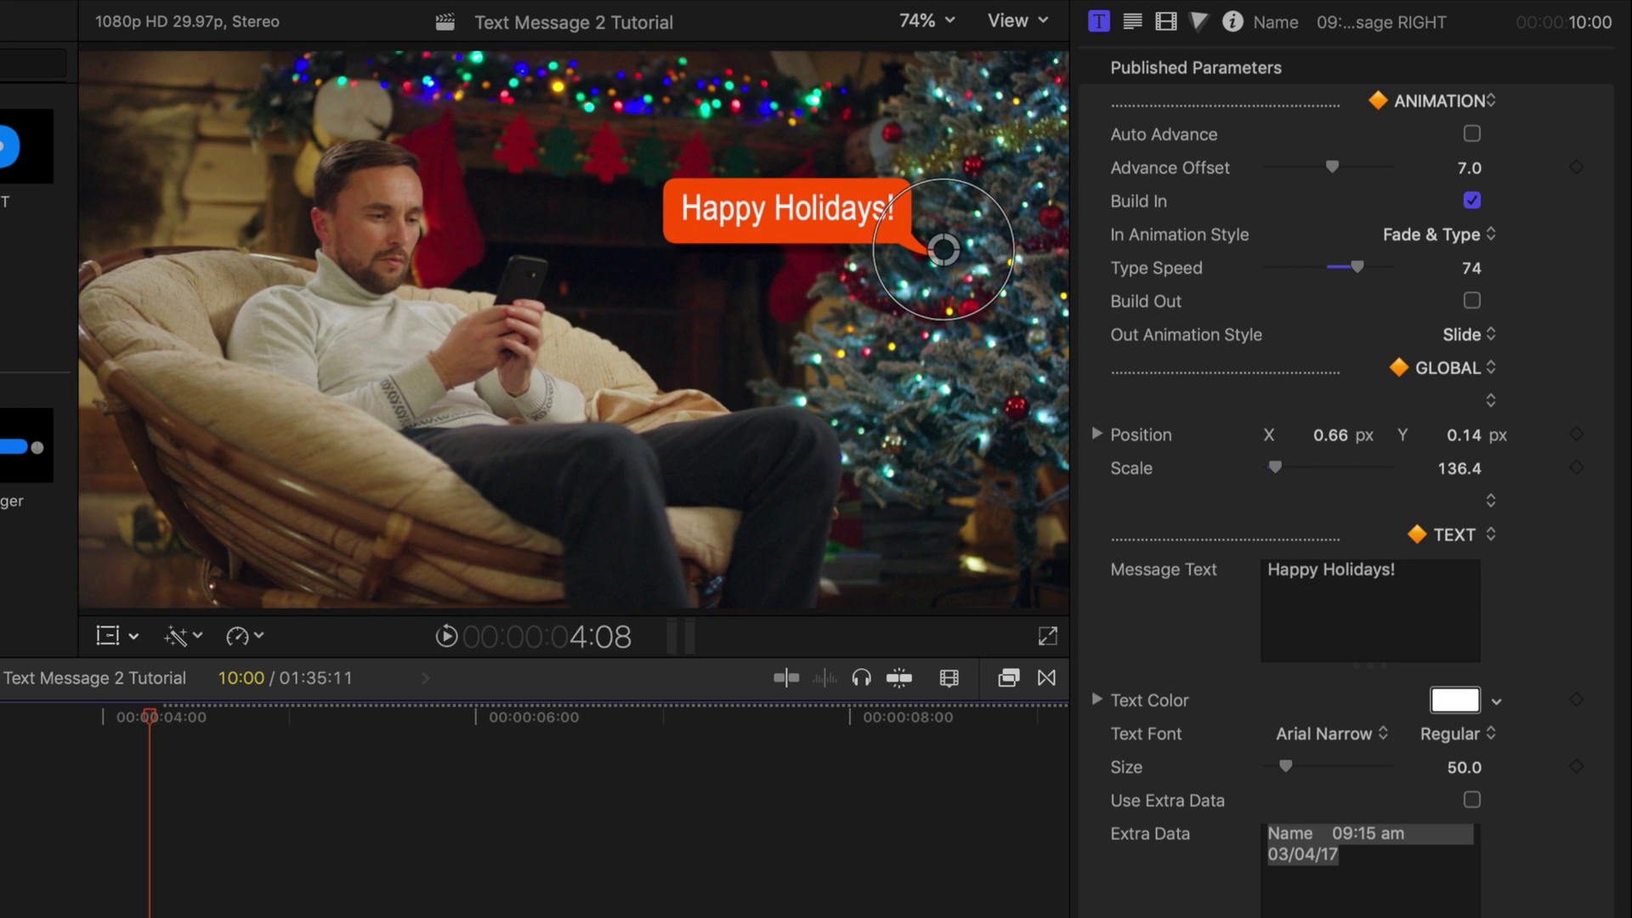
key(space)
- Change the build-in style to Slide & Type and replay the bubble typing in
click(1477, 238)
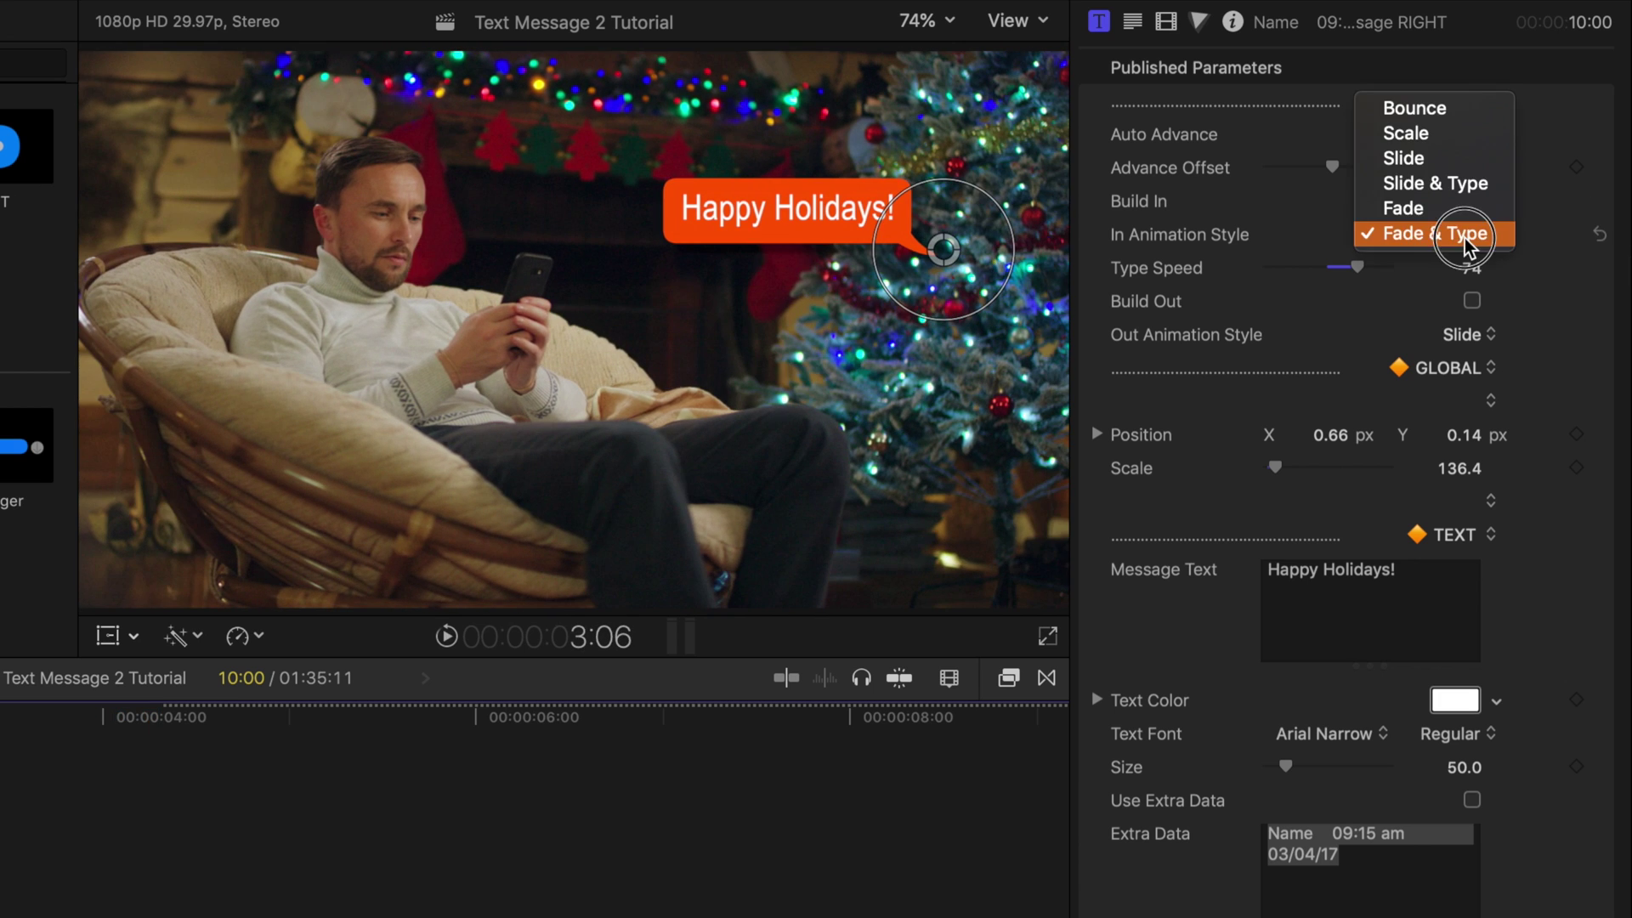
click(1442, 184)
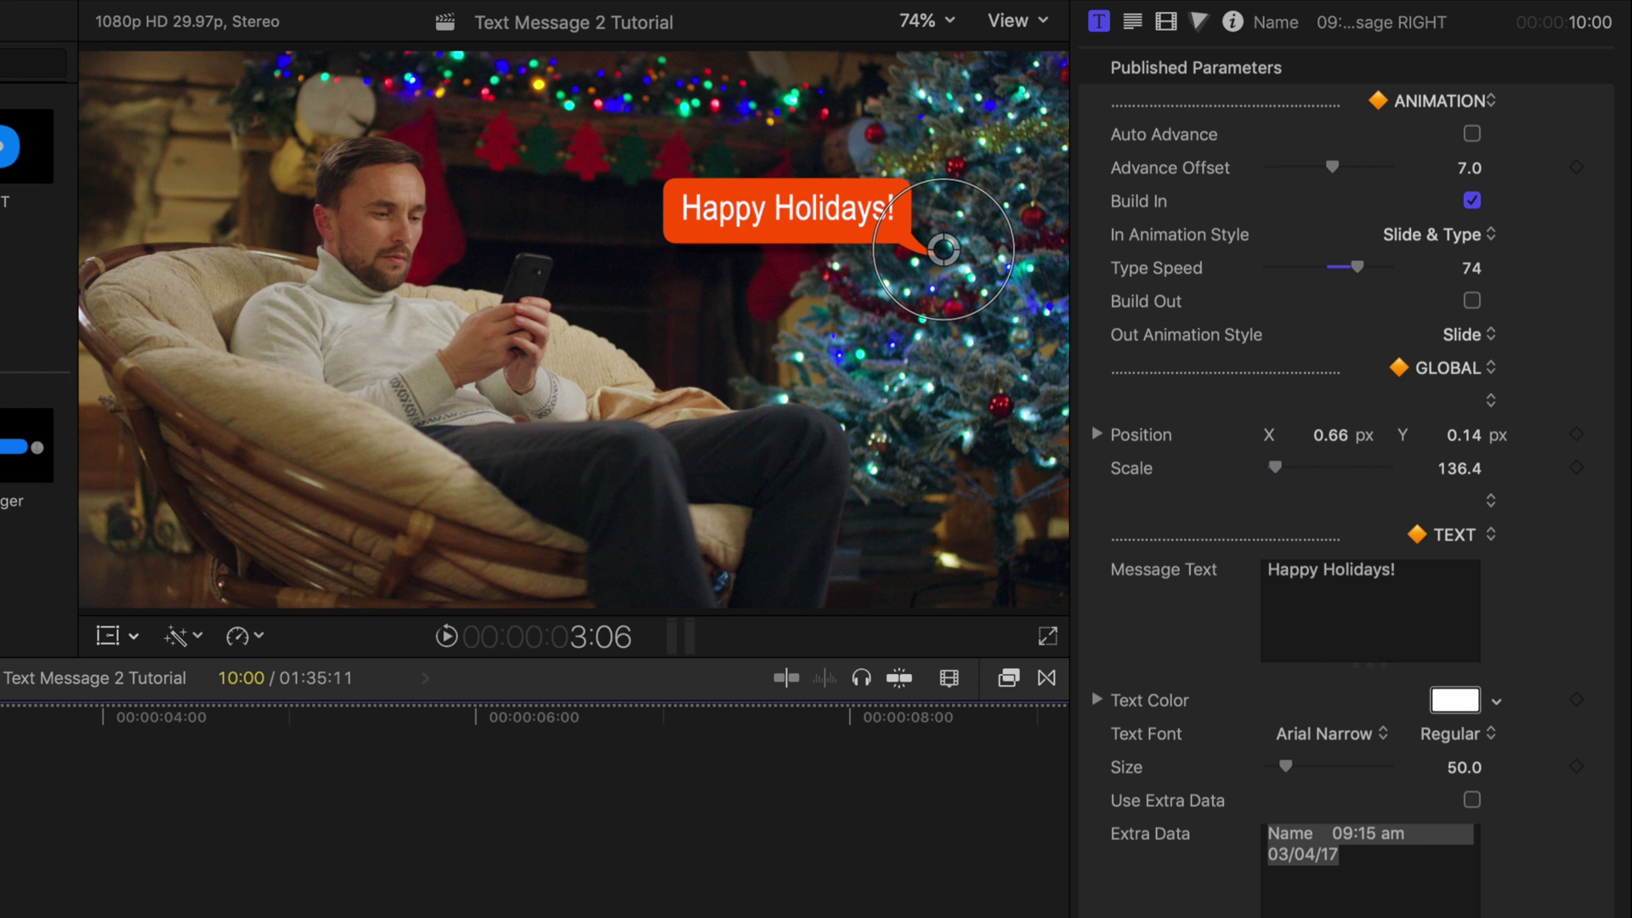
key(shift+slash)
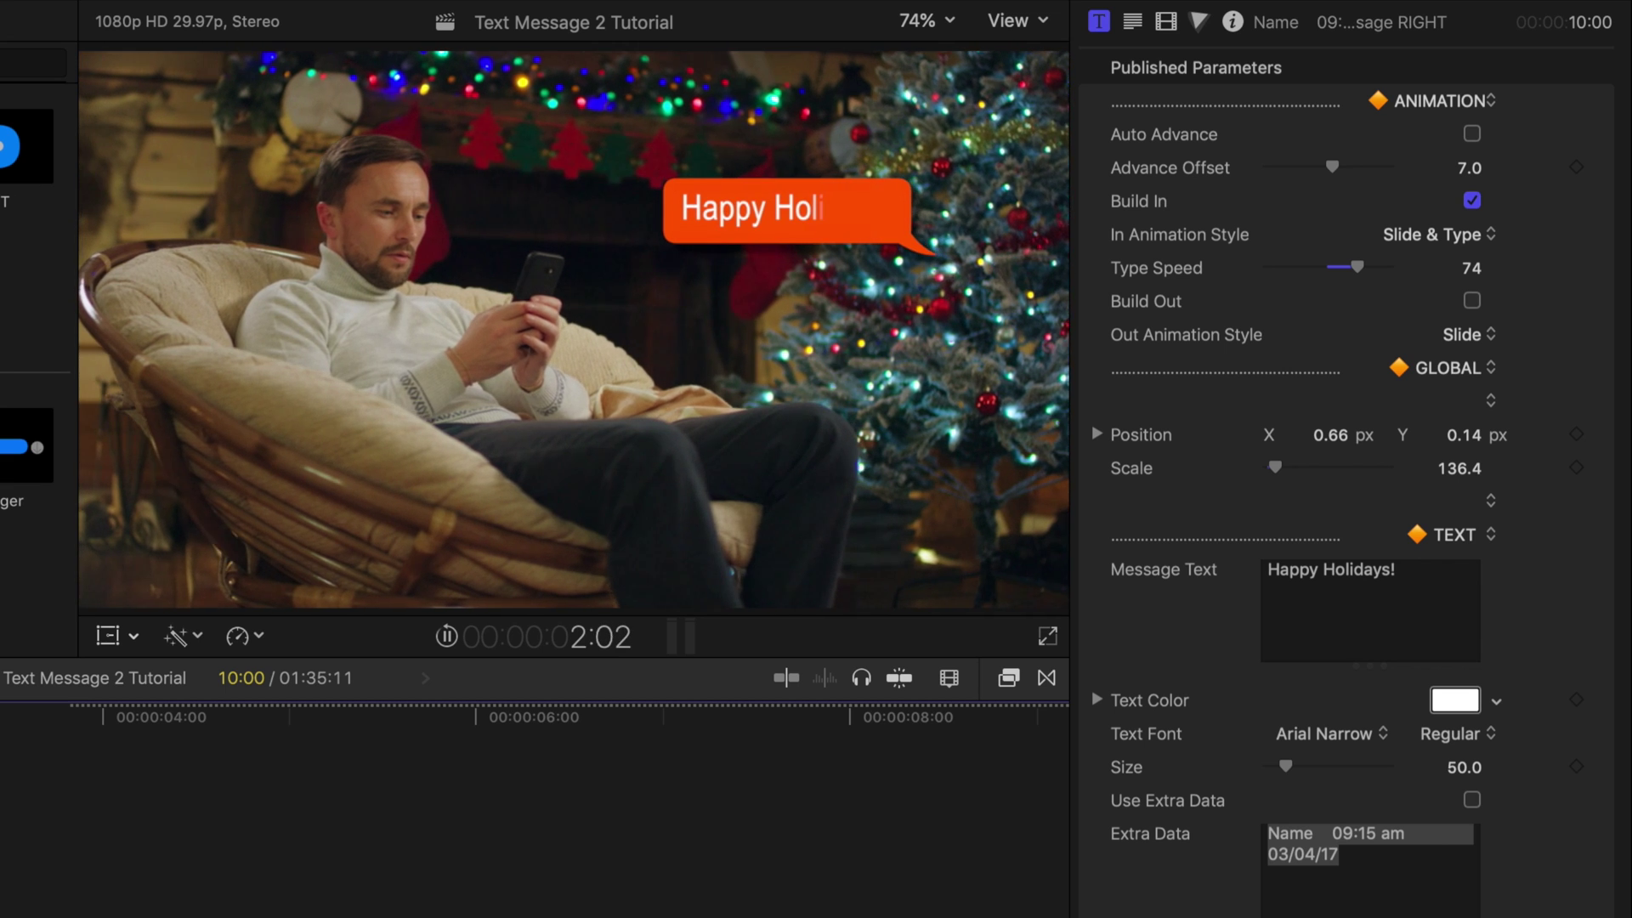
key(space)
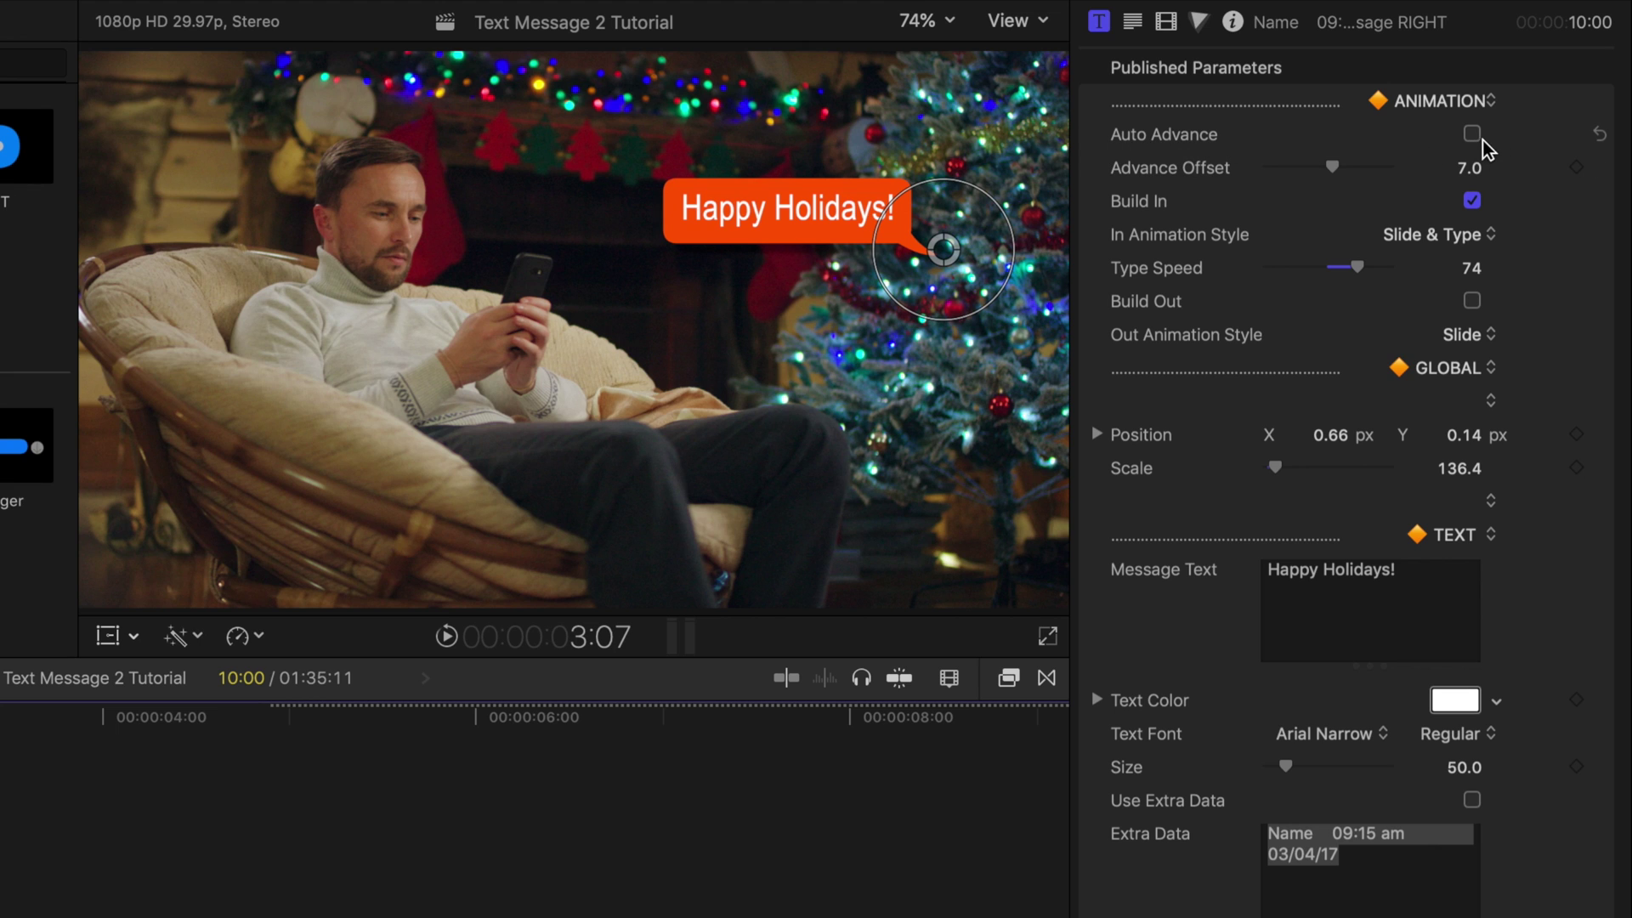
- Turn Auto Advance back on, adjust the bubble's scale, and reset its position to X 0, Y -0.48
click(1471, 135)
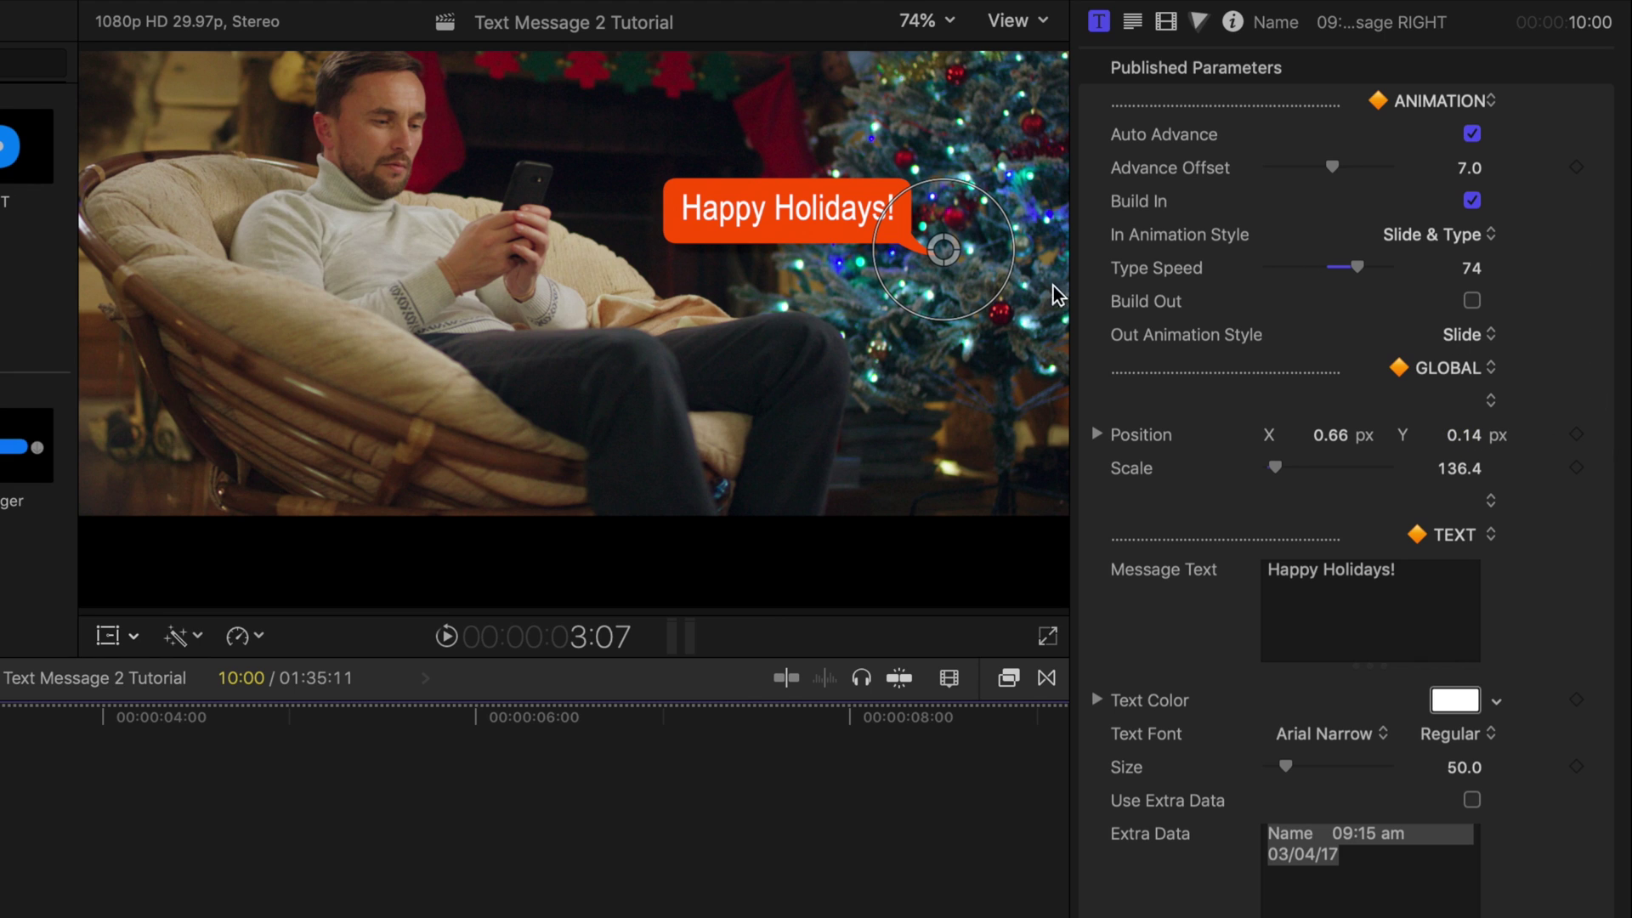
mouse_move(978, 180)
mouse_down()
mouse_move(969, 217)
mouse_move(970, 199)
mouse_up()
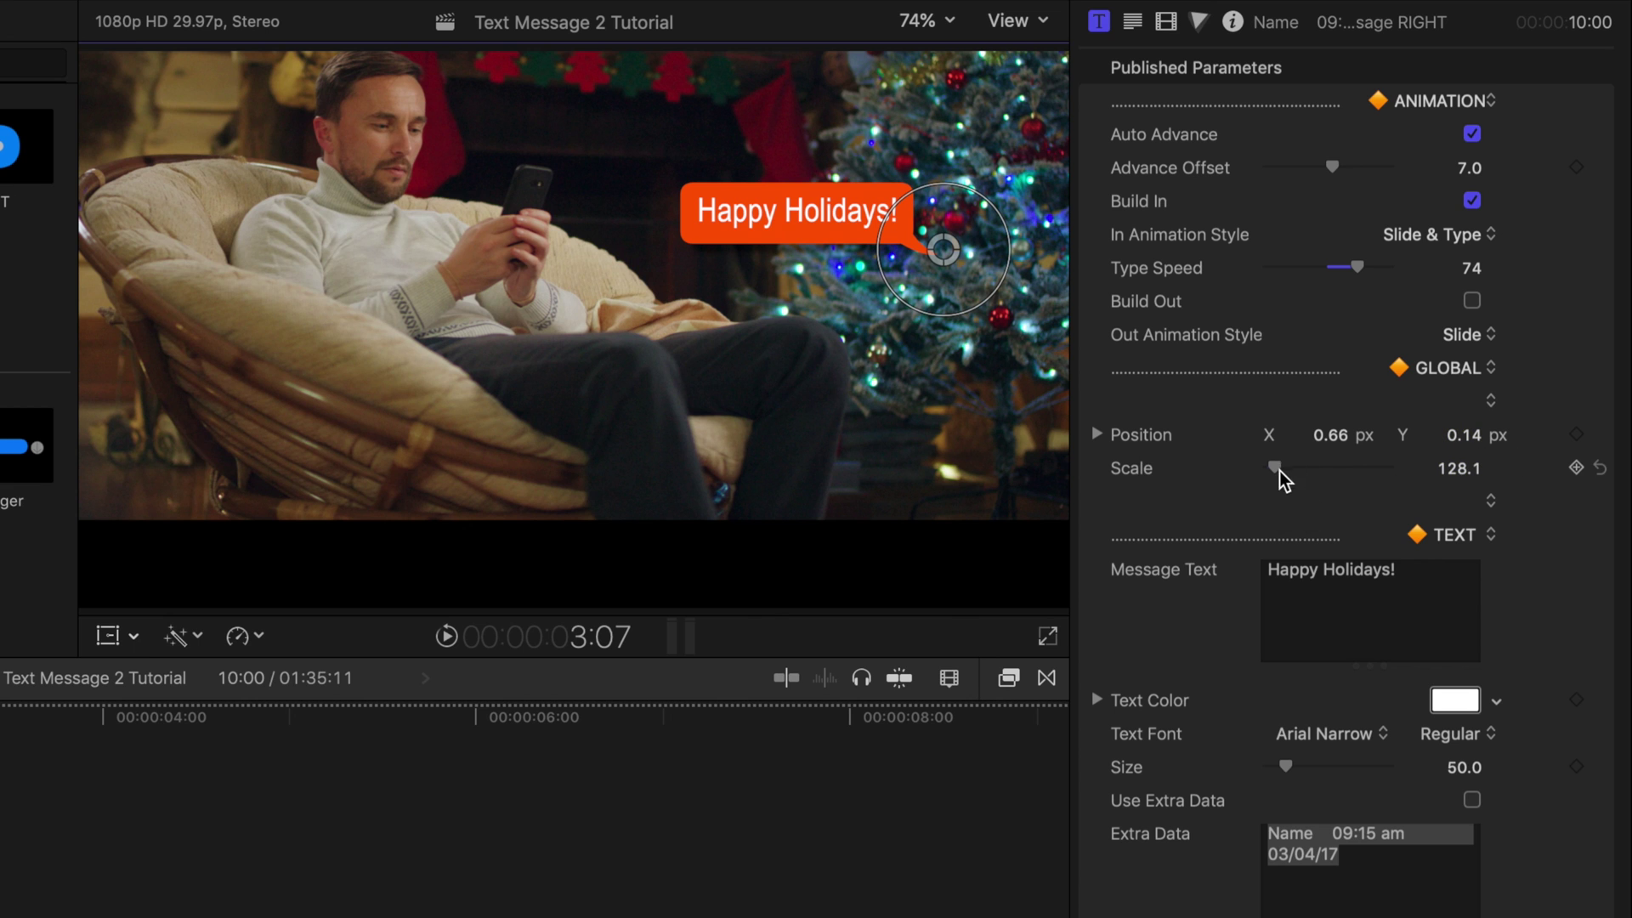
mouse_move(1276, 469)
mouse_down()
mouse_move(1335, 434)
mouse_move(1318, 434)
mouse_up()
click(1601, 436)
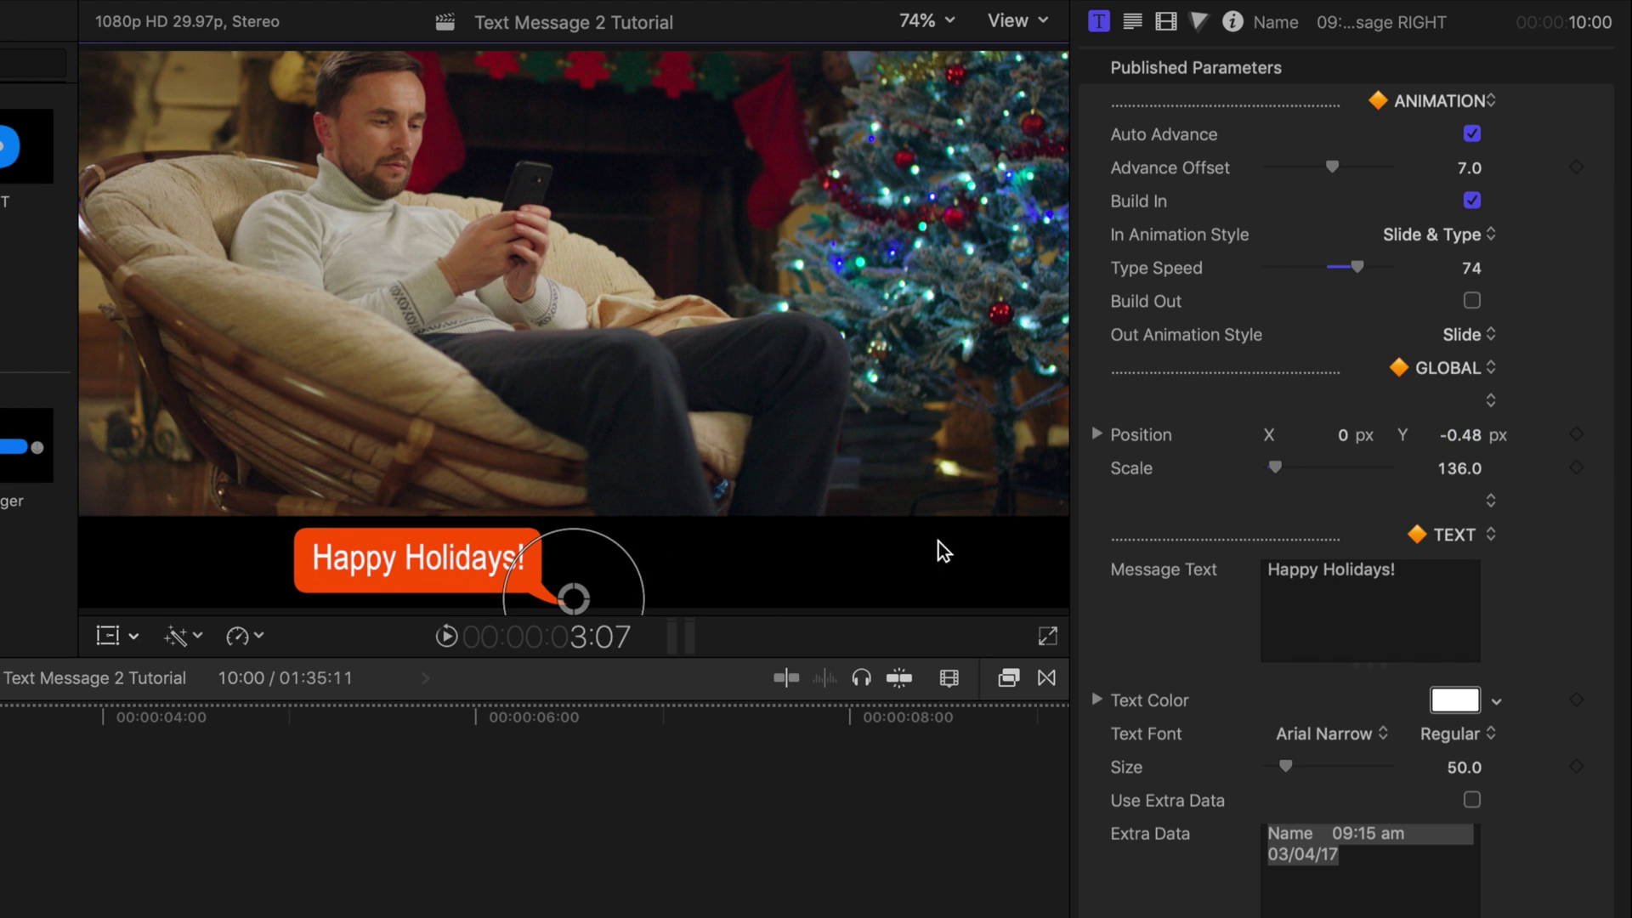
- Nudge the Happy Holidays bubble right via Position X, then add a Text Message LEFT title above it
drag(1341, 435, 1347, 434)
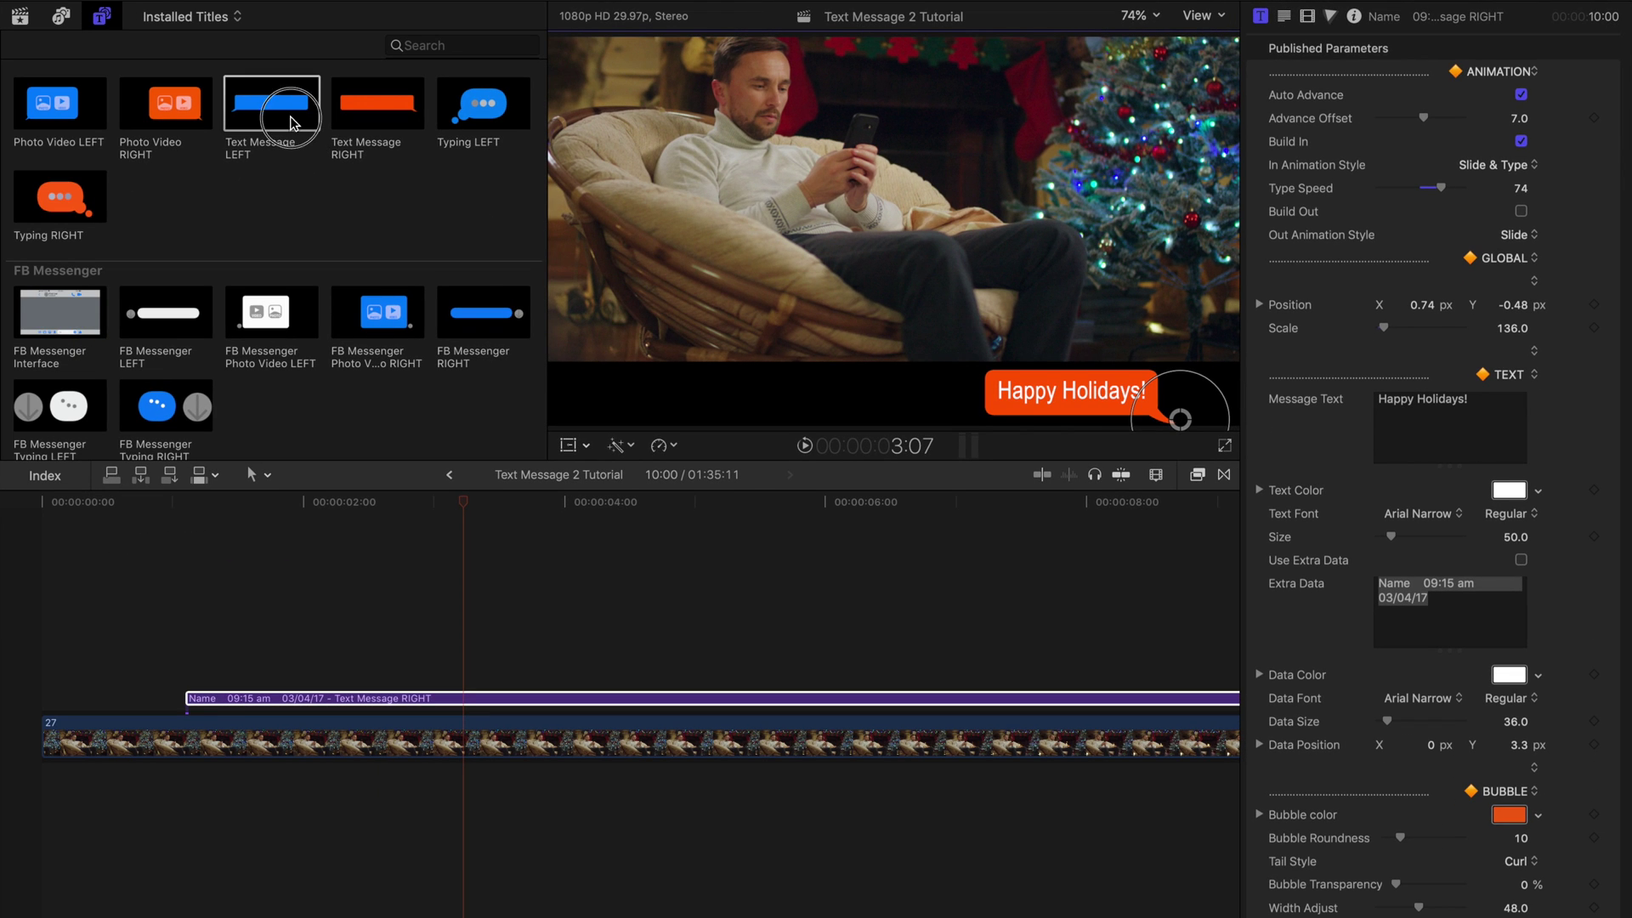
mouse_move(289, 111)
mouse_down()
mouse_move(379, 676)
mouse_move(323, 695)
mouse_move(293, 667)
mouse_move(336, 671)
mouse_up()
- Start the blue reply bubble later, hide its name and date line, and shift it left below Happy Holidays
drag(200, 501, 462, 503)
drag(507, 676, 665, 667)
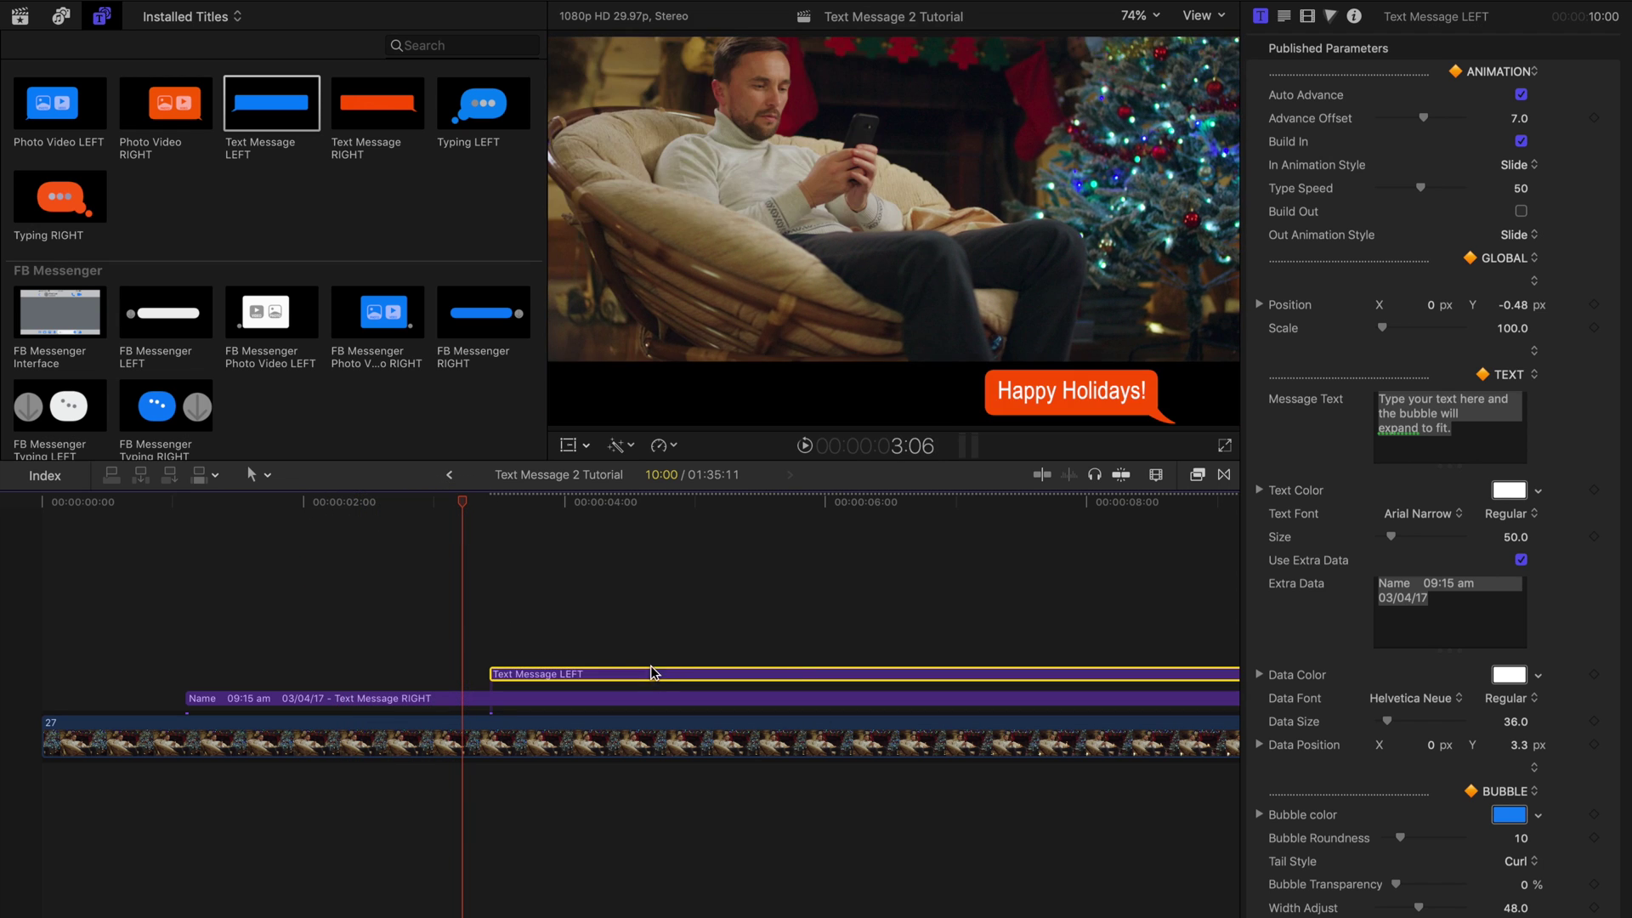
click(592, 502)
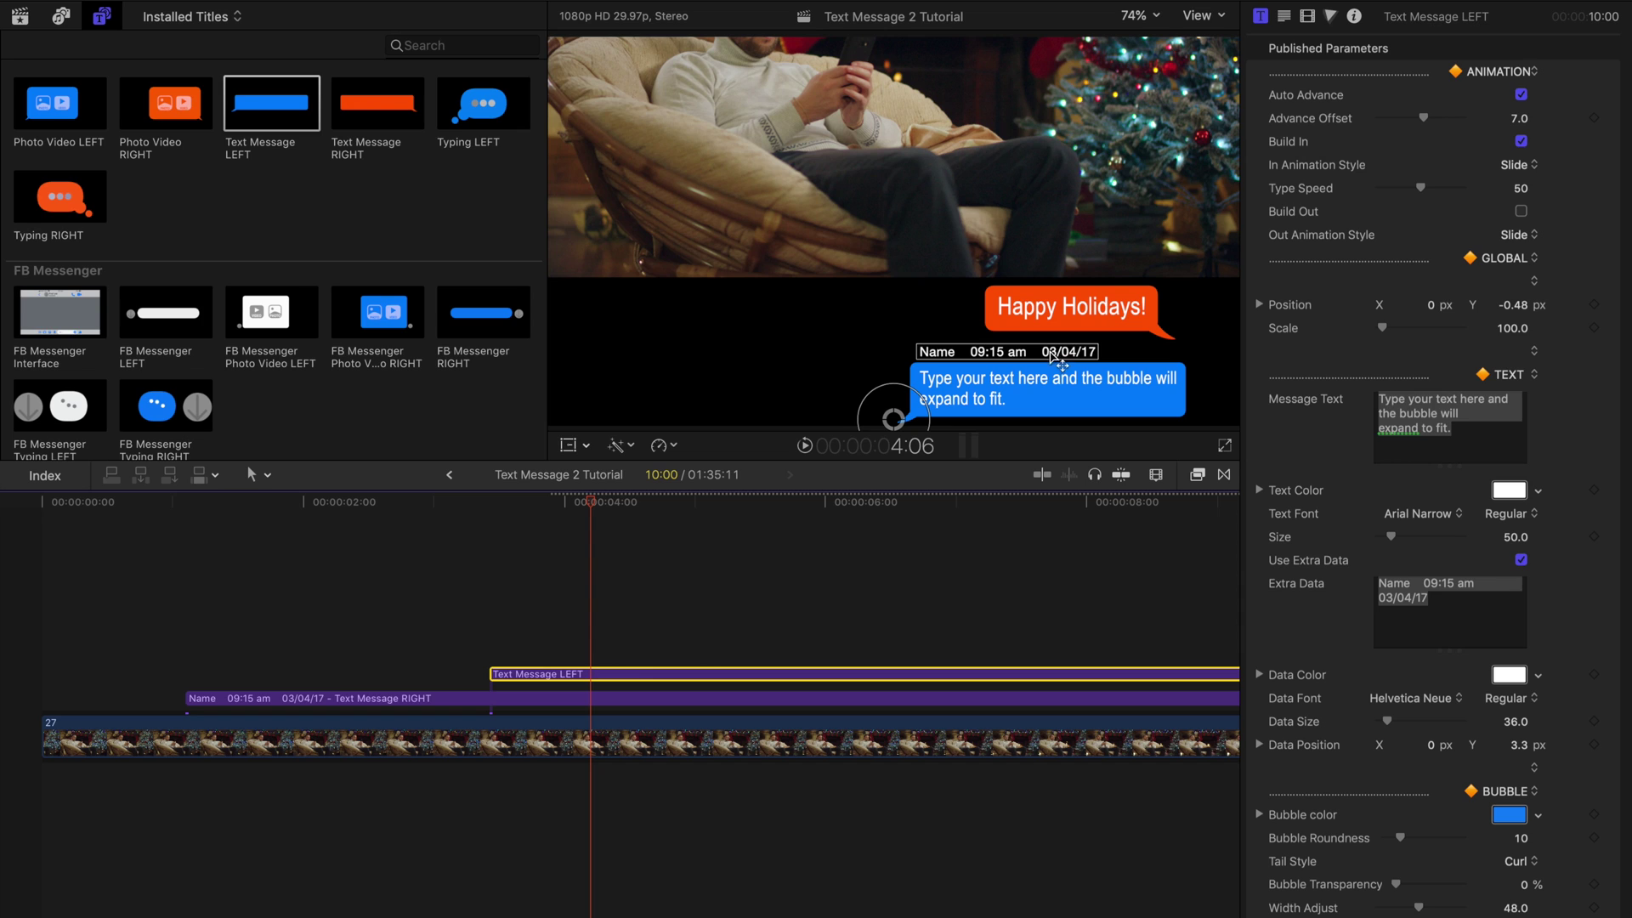
click(1520, 561)
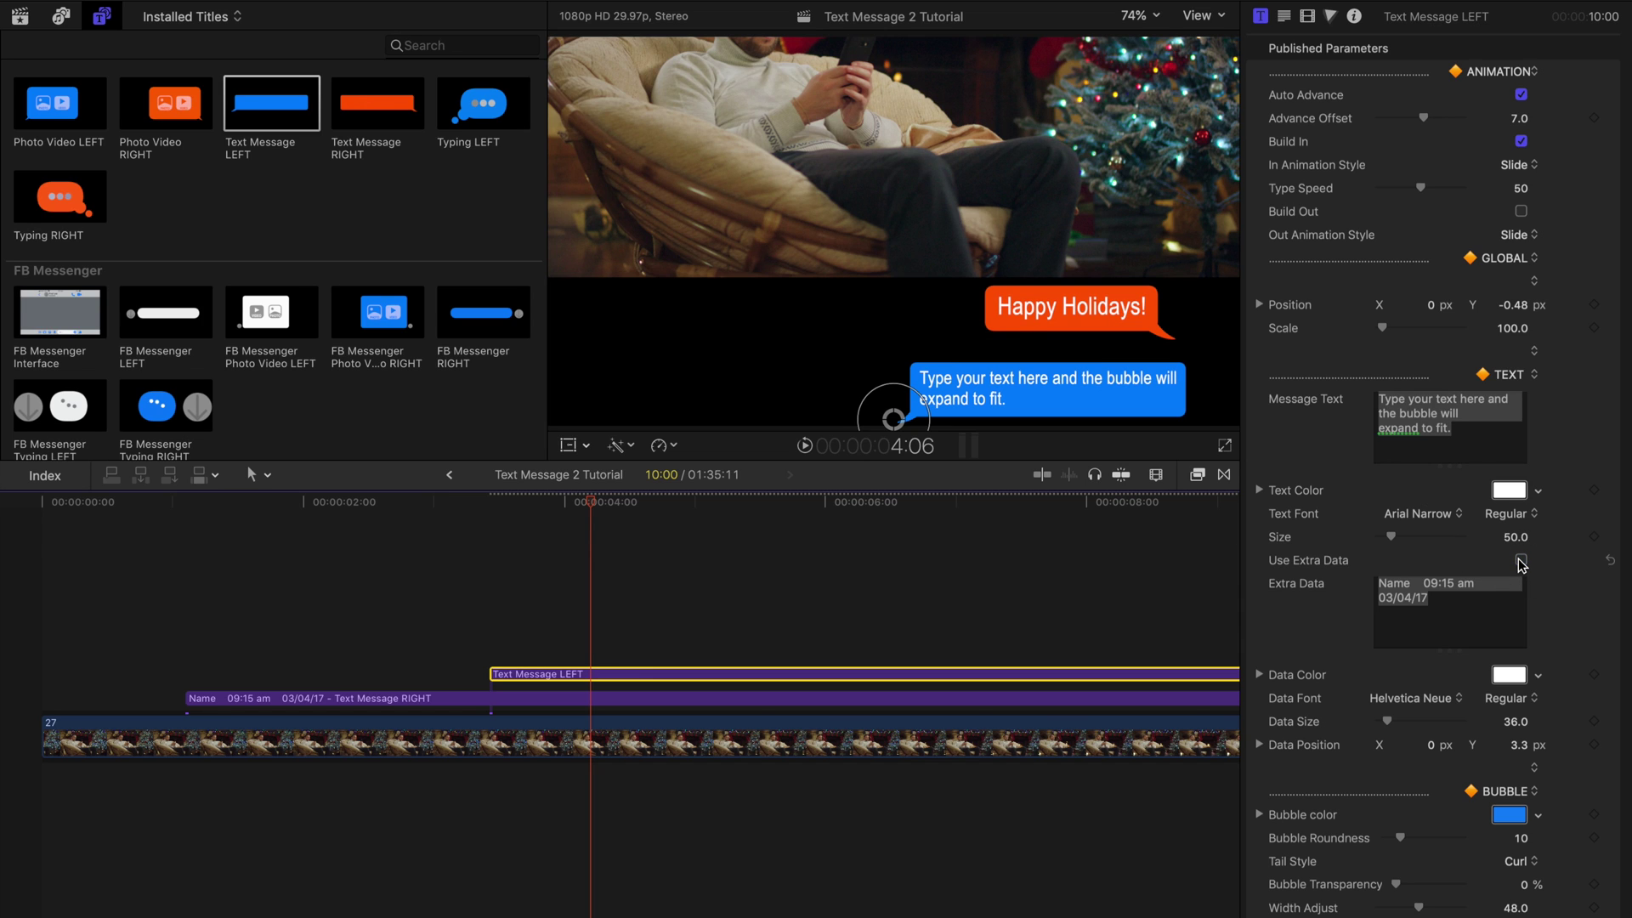
mouse_move(896, 421)
mouse_down()
mouse_move(602, 421)
mouse_move(879, 422)
mouse_up()
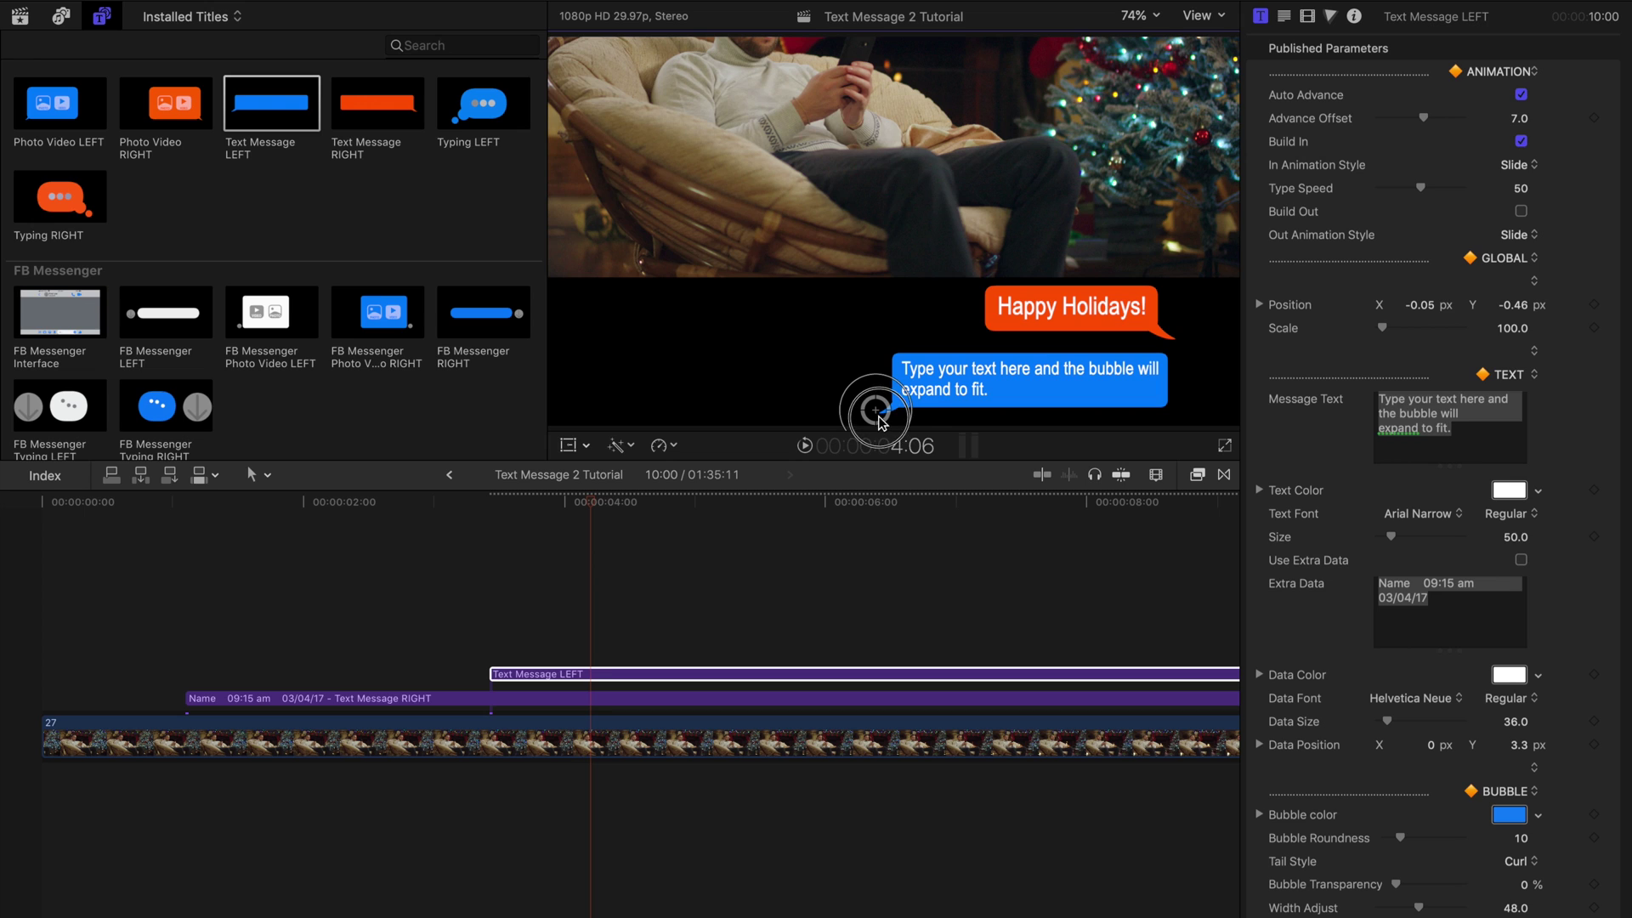
- Replace the blue bubble's placeholder text with 'Good to hear from you' and test enlarging it
drag(1458, 434, 1326, 385)
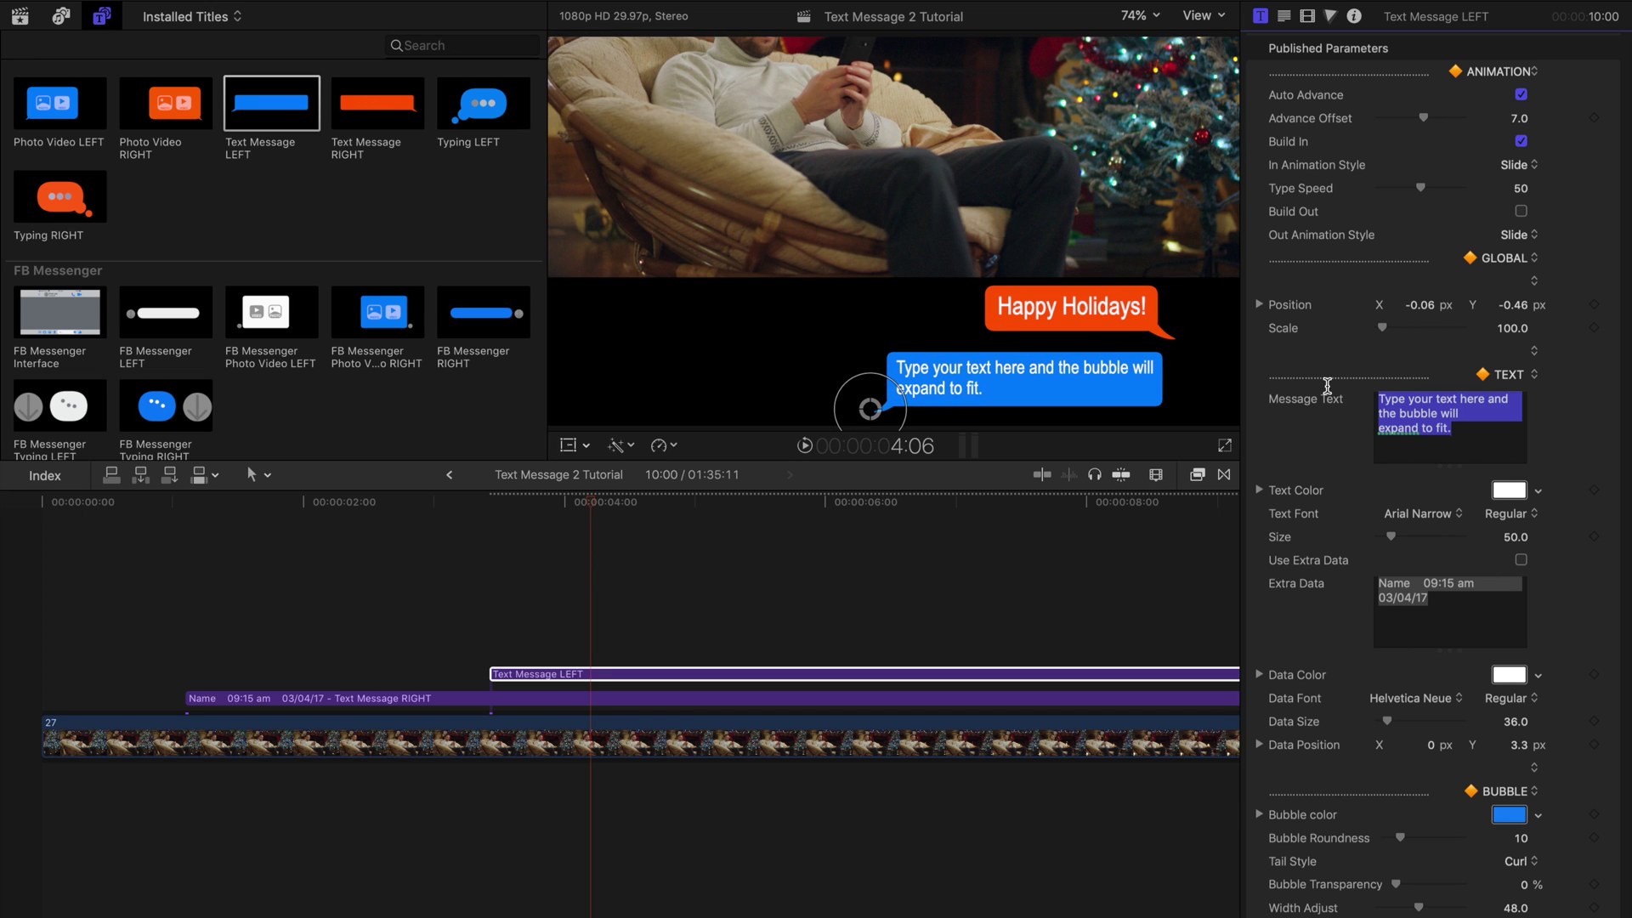
text(Good to )
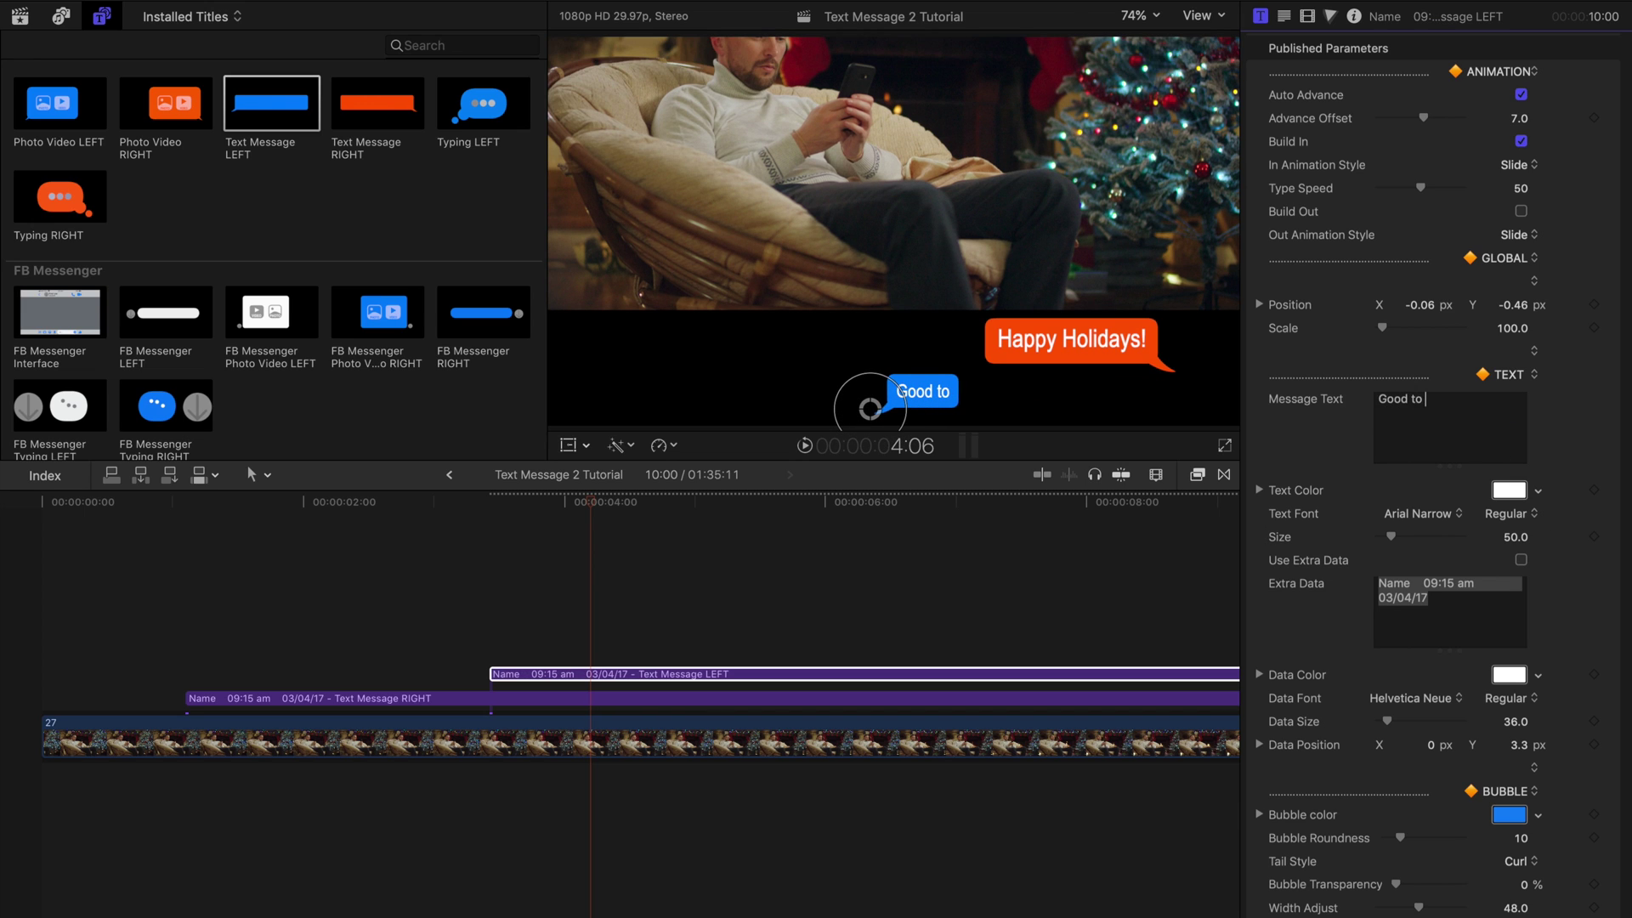
text(hear from)
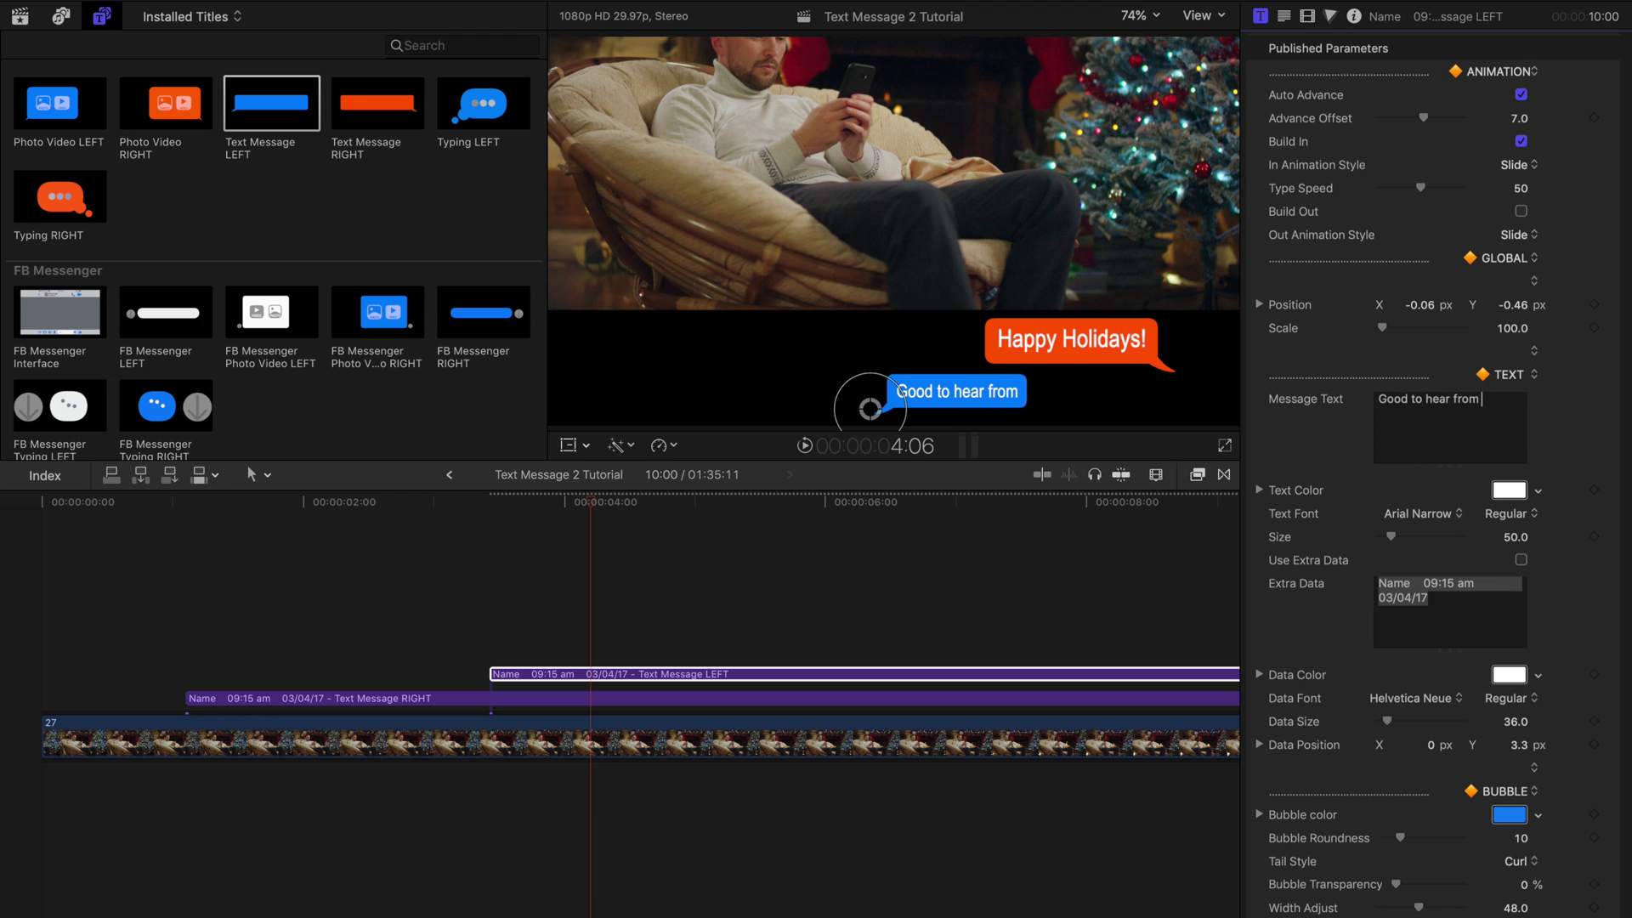
text( you!)
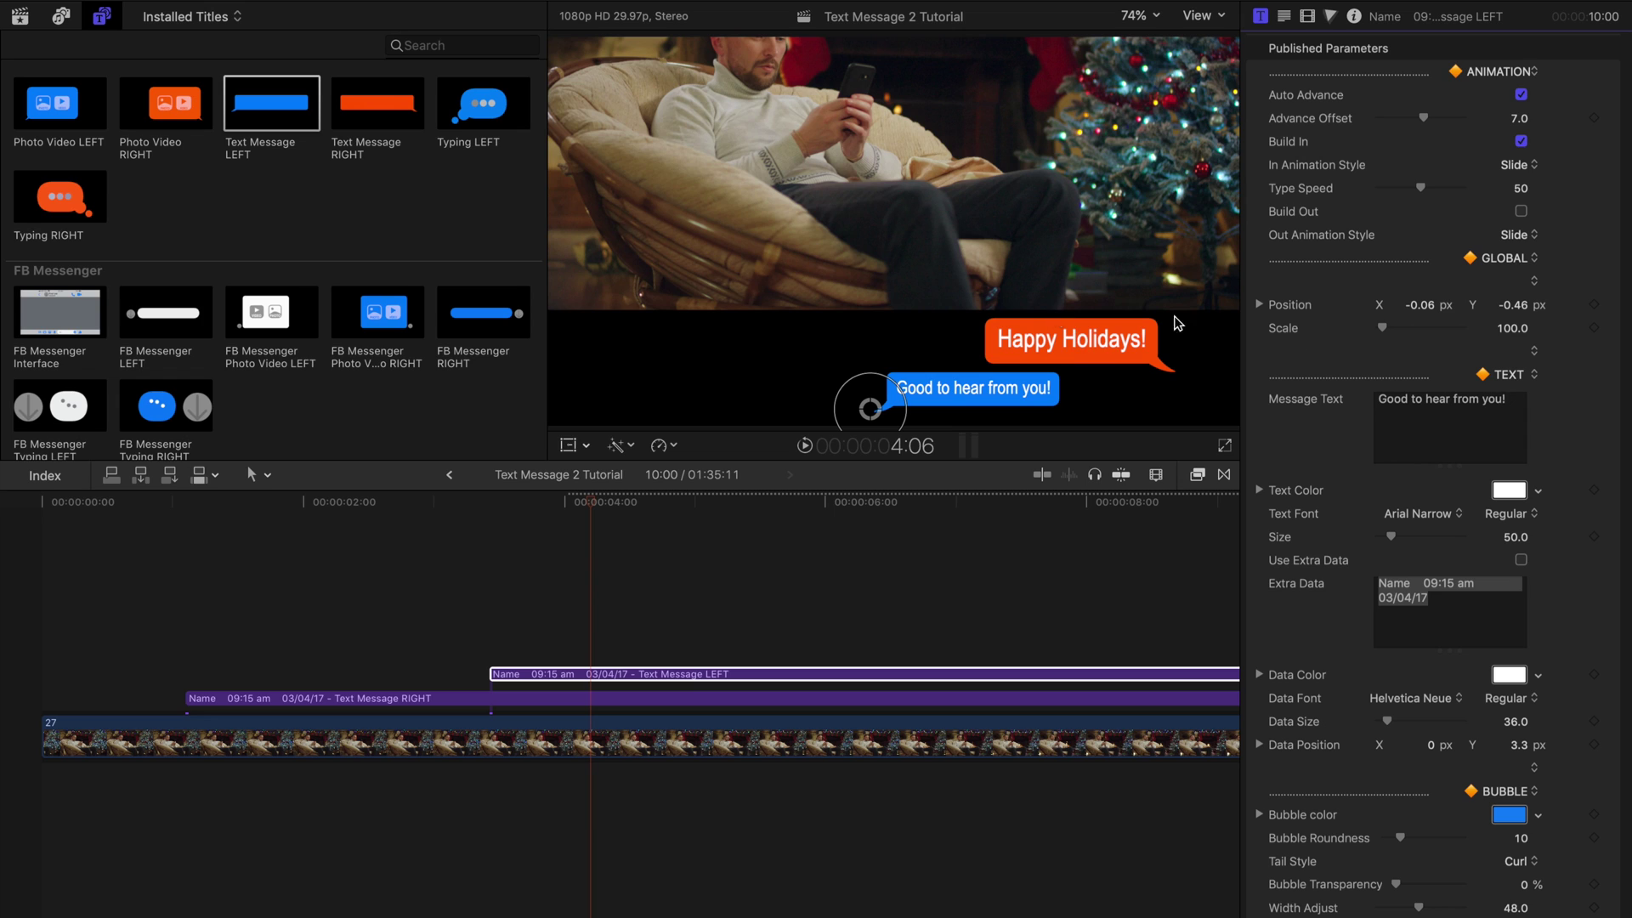
click(1521, 406)
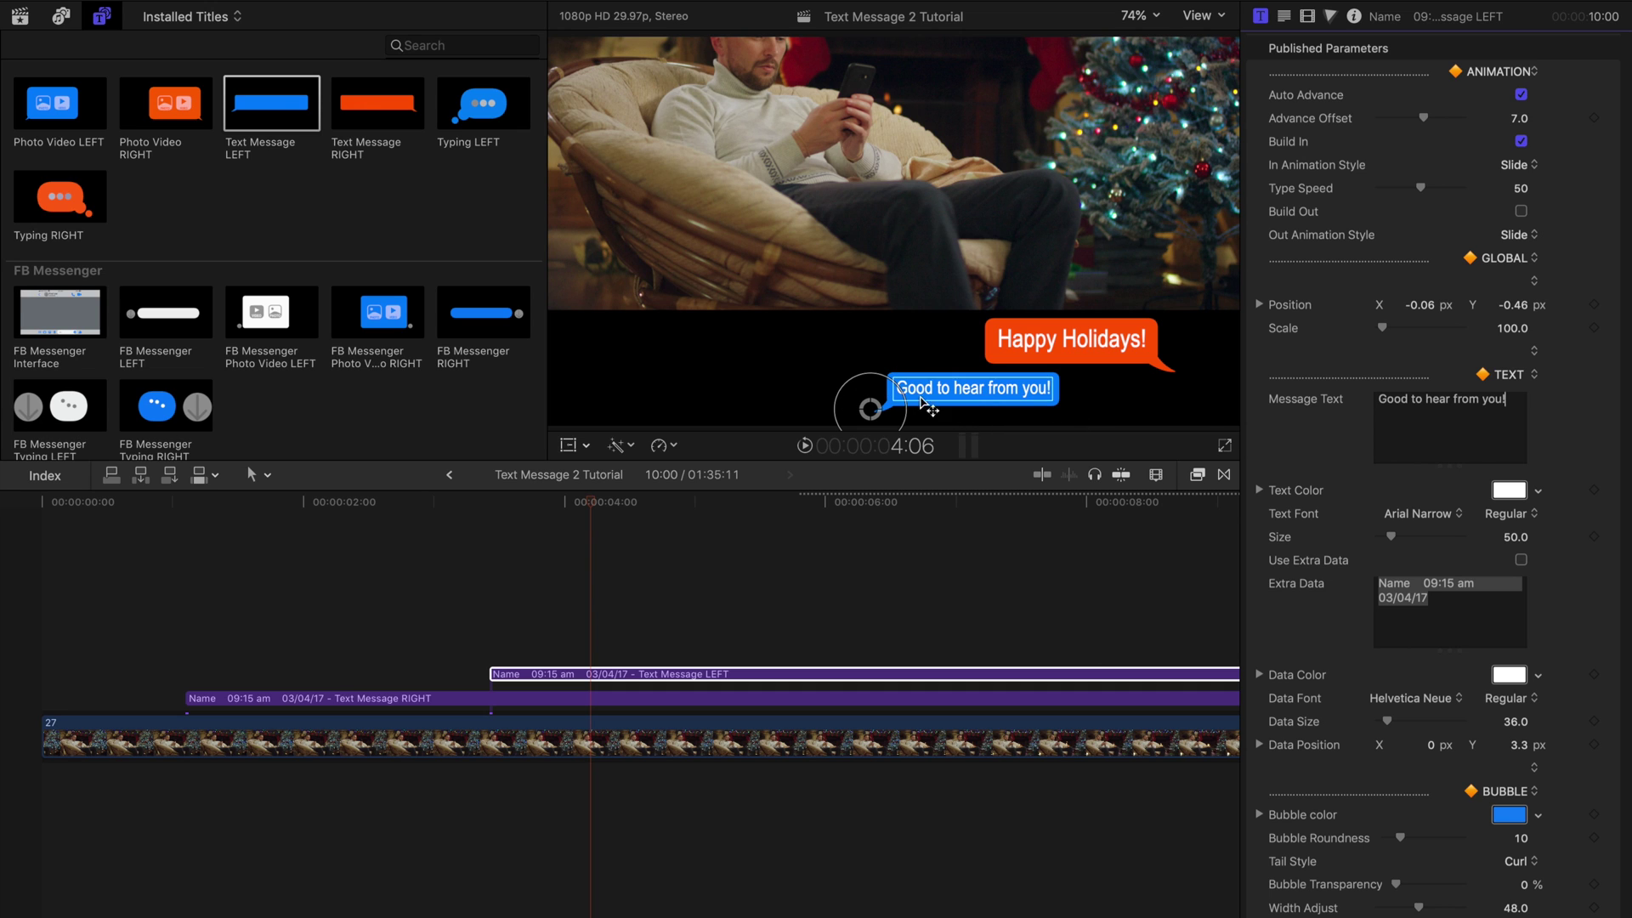
mouse_move(892, 380)
mouse_down()
mouse_move(909, 362)
mouse_move(880, 368)
mouse_up()
- Undo the blue bubble's enlargement and reset the orange Happy Holidays bubble's scale to 100
key(super+z)
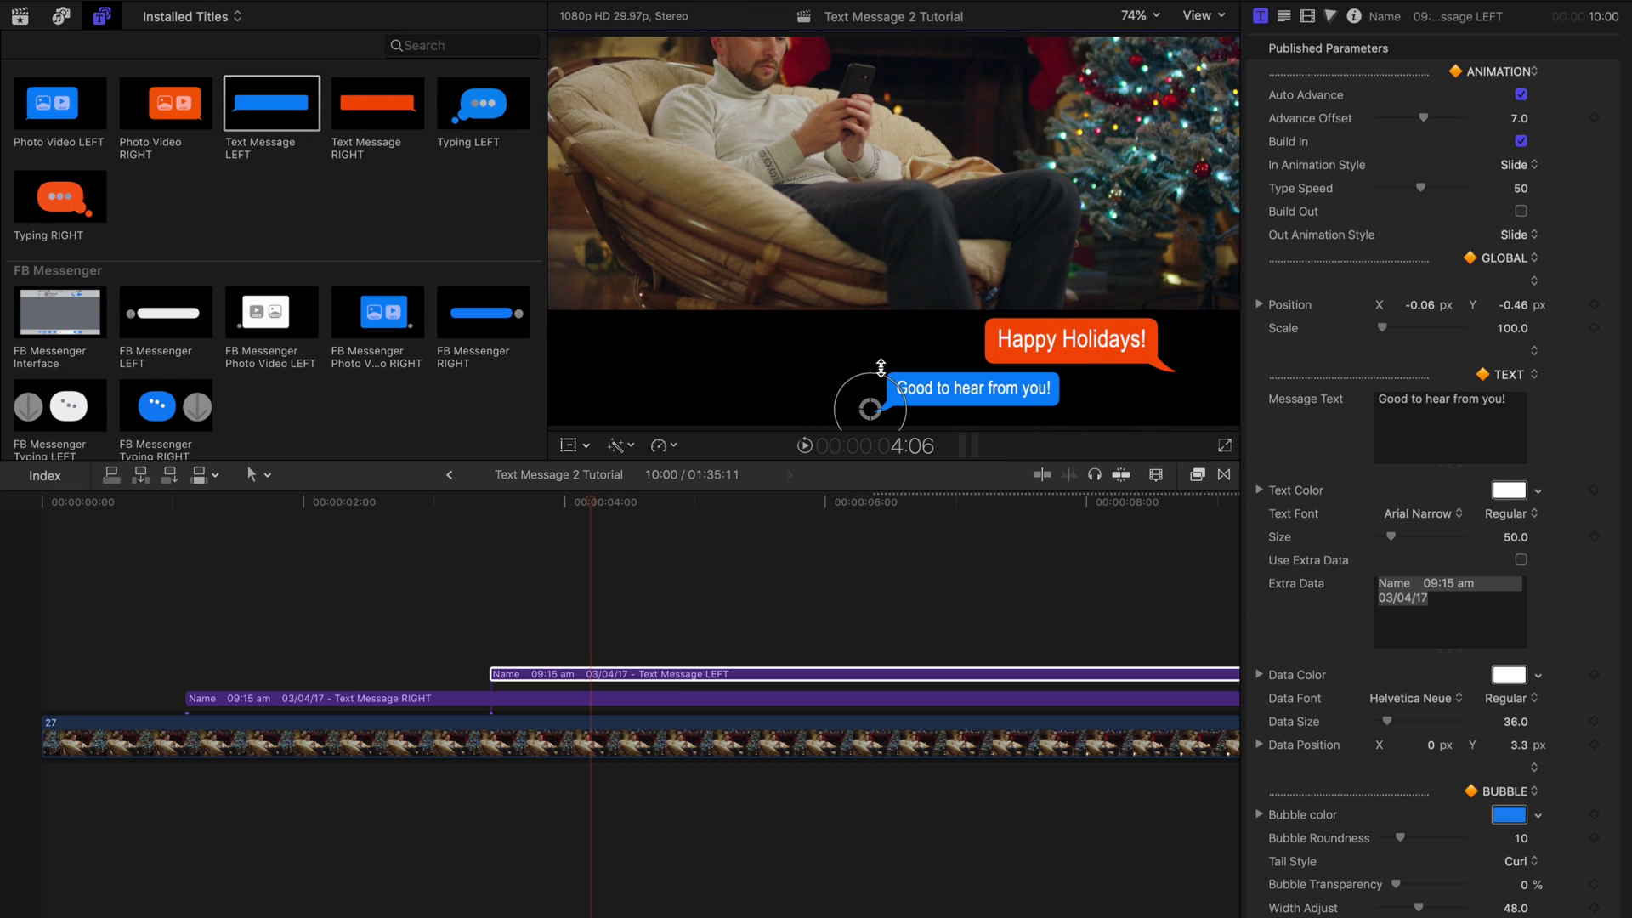
click(705, 701)
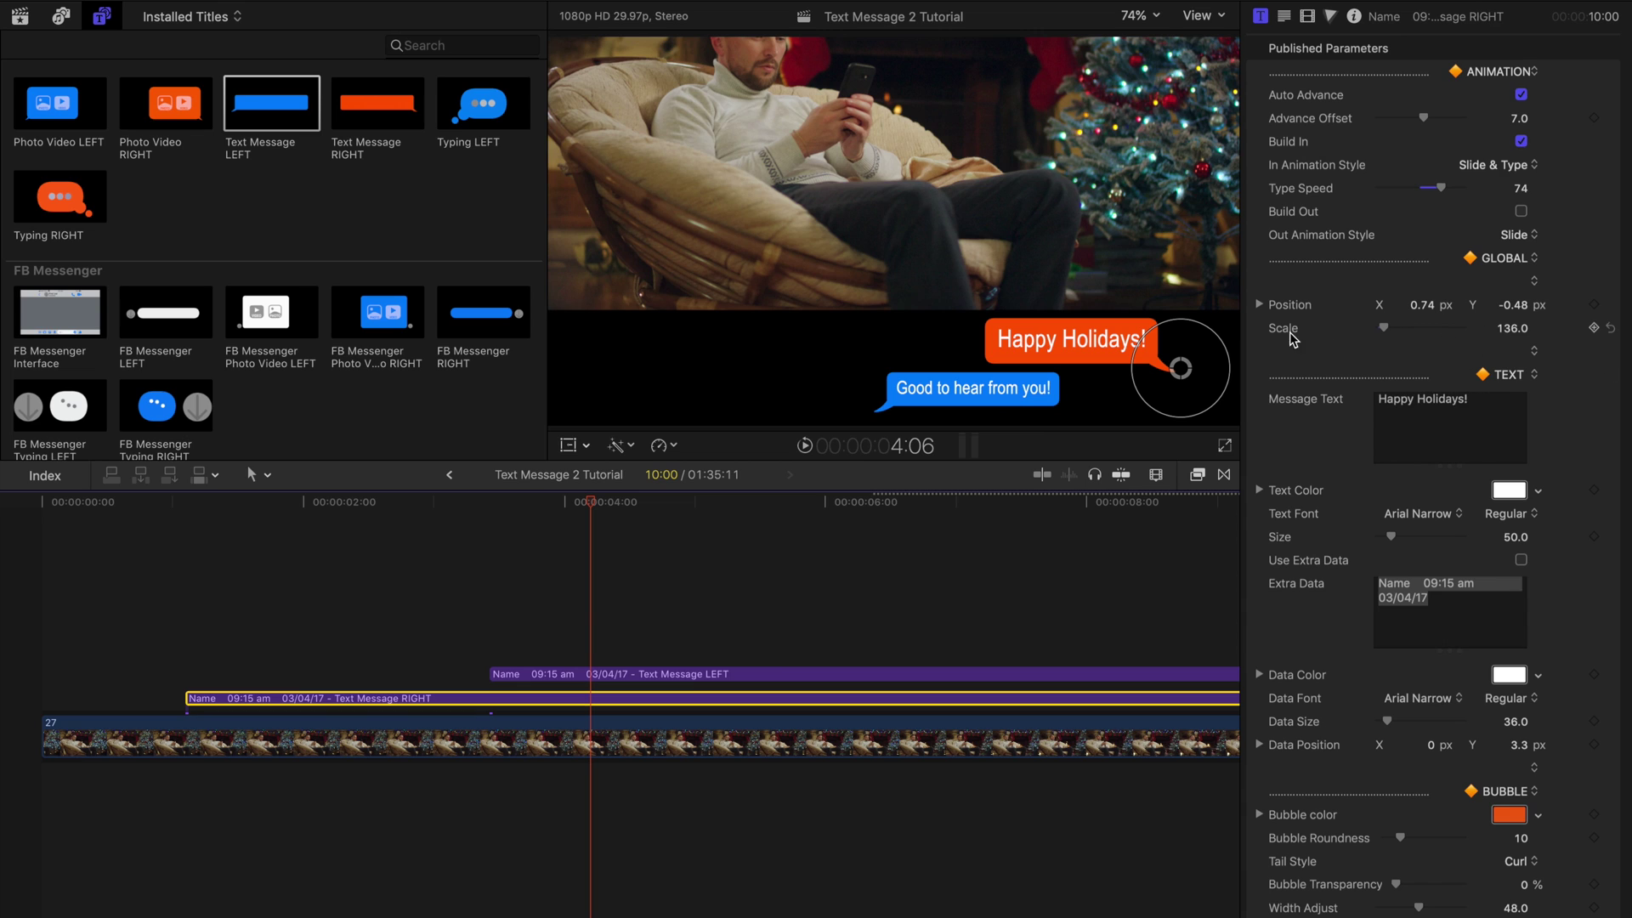
click(1610, 329)
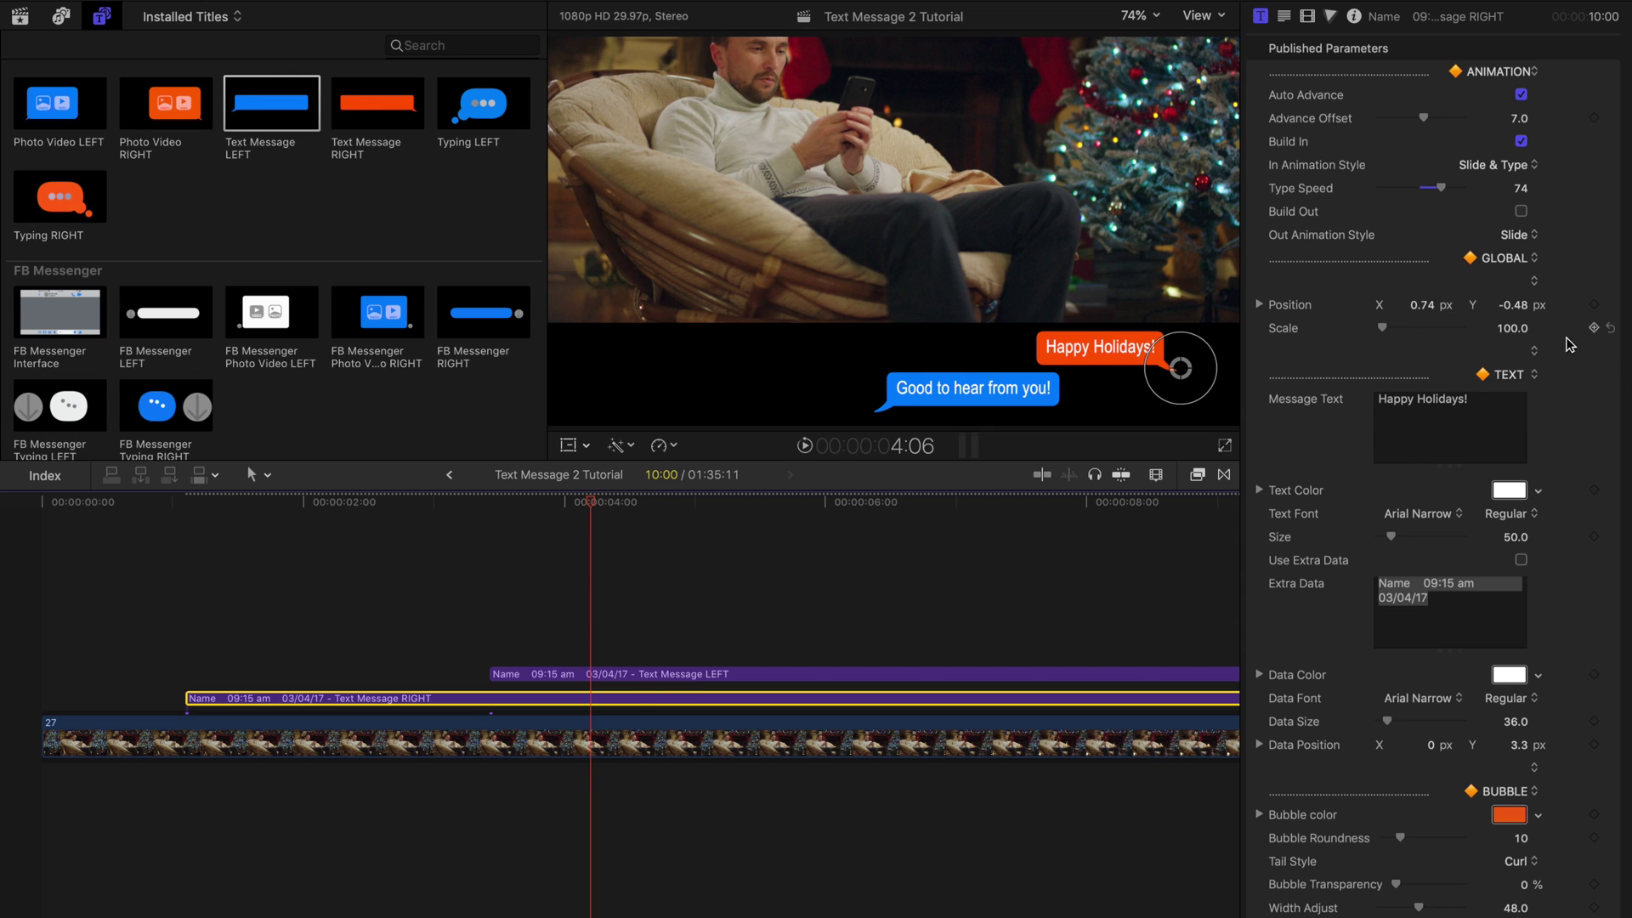
- Position the blue bubble below-left of the orange one at X -0.01, scale 100
click(639, 675)
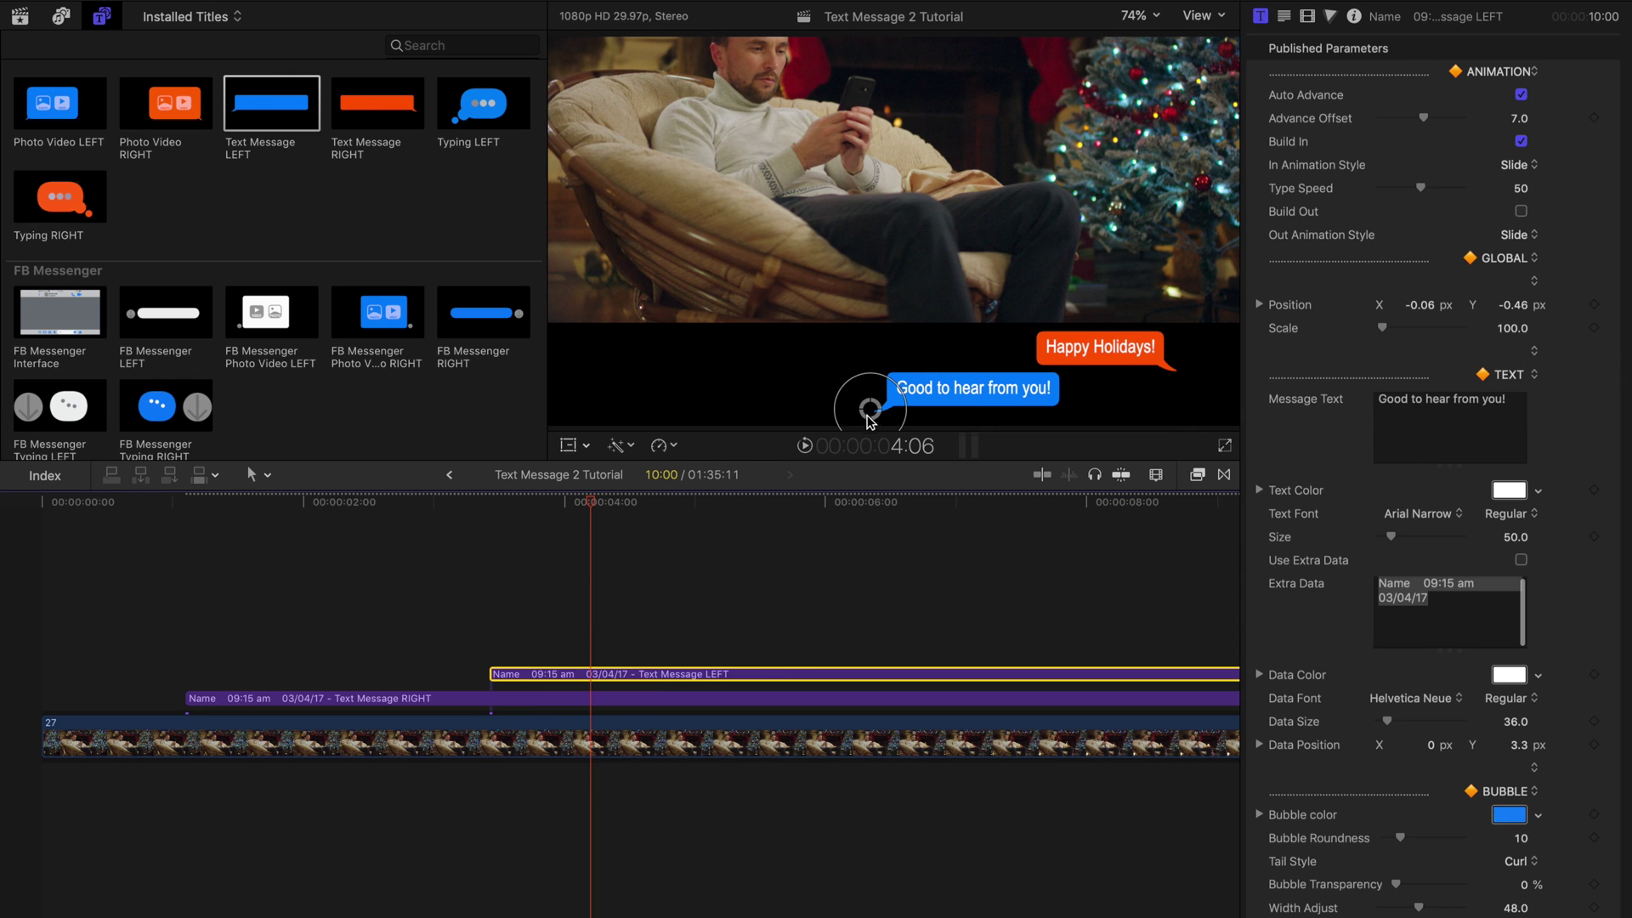
drag(870, 416, 898, 418)
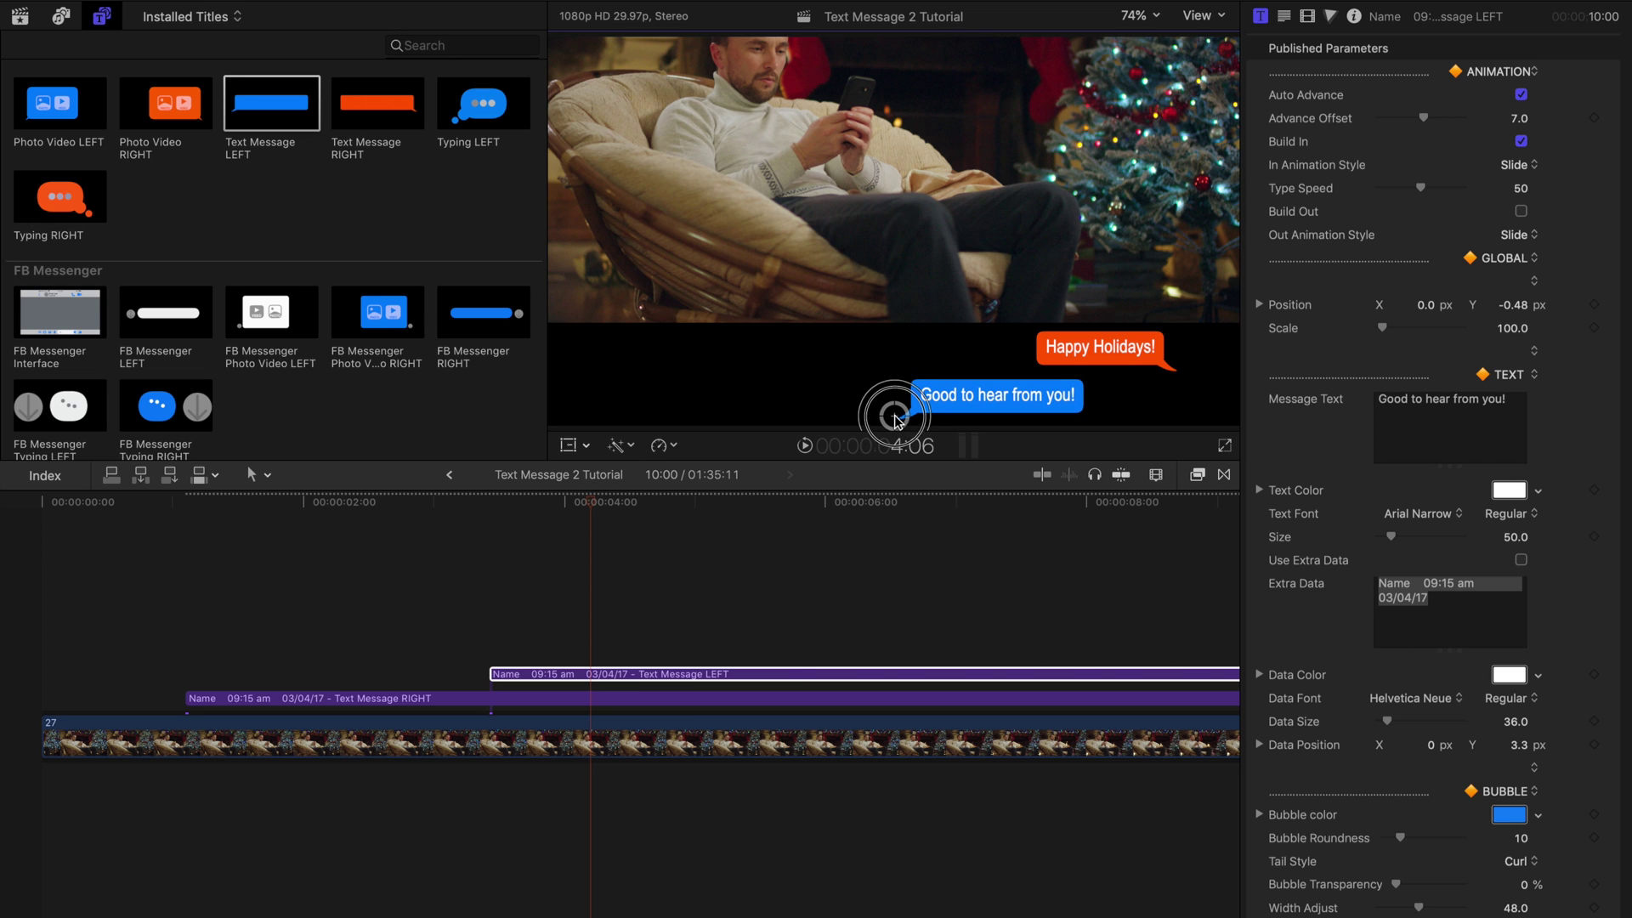
mouse_move(898, 422)
mouse_down()
mouse_move(958, 406)
mouse_move(868, 383)
mouse_move(854, 410)
mouse_move(910, 411)
mouse_move(896, 419)
mouse_move(934, 373)
mouse_up()
drag(892, 425, 854, 421)
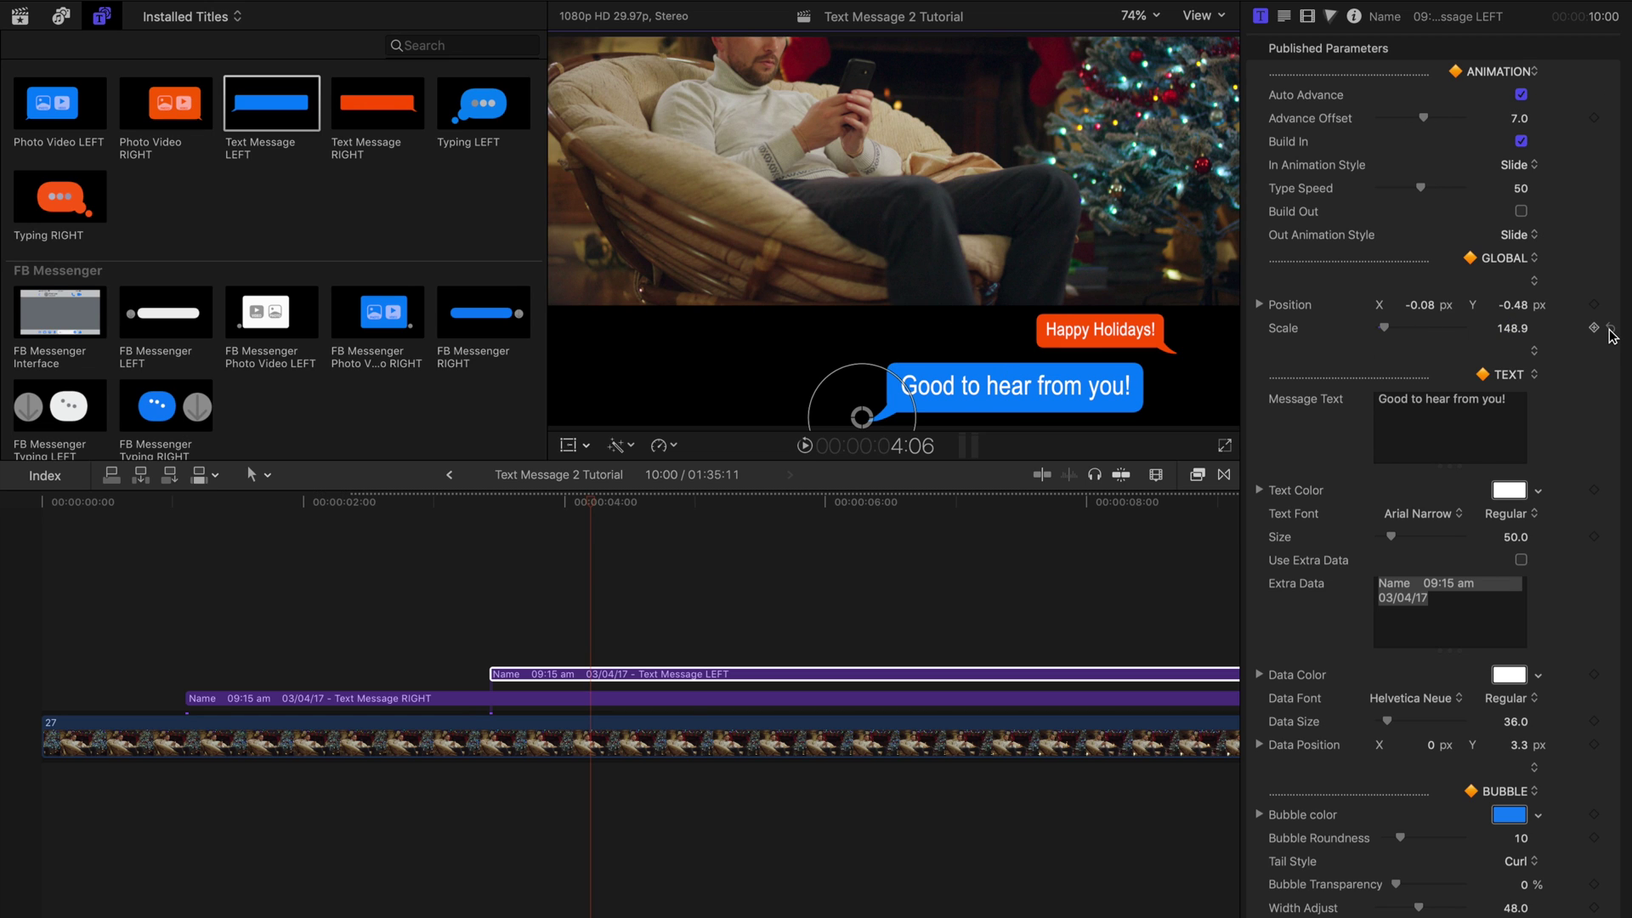
click(1611, 331)
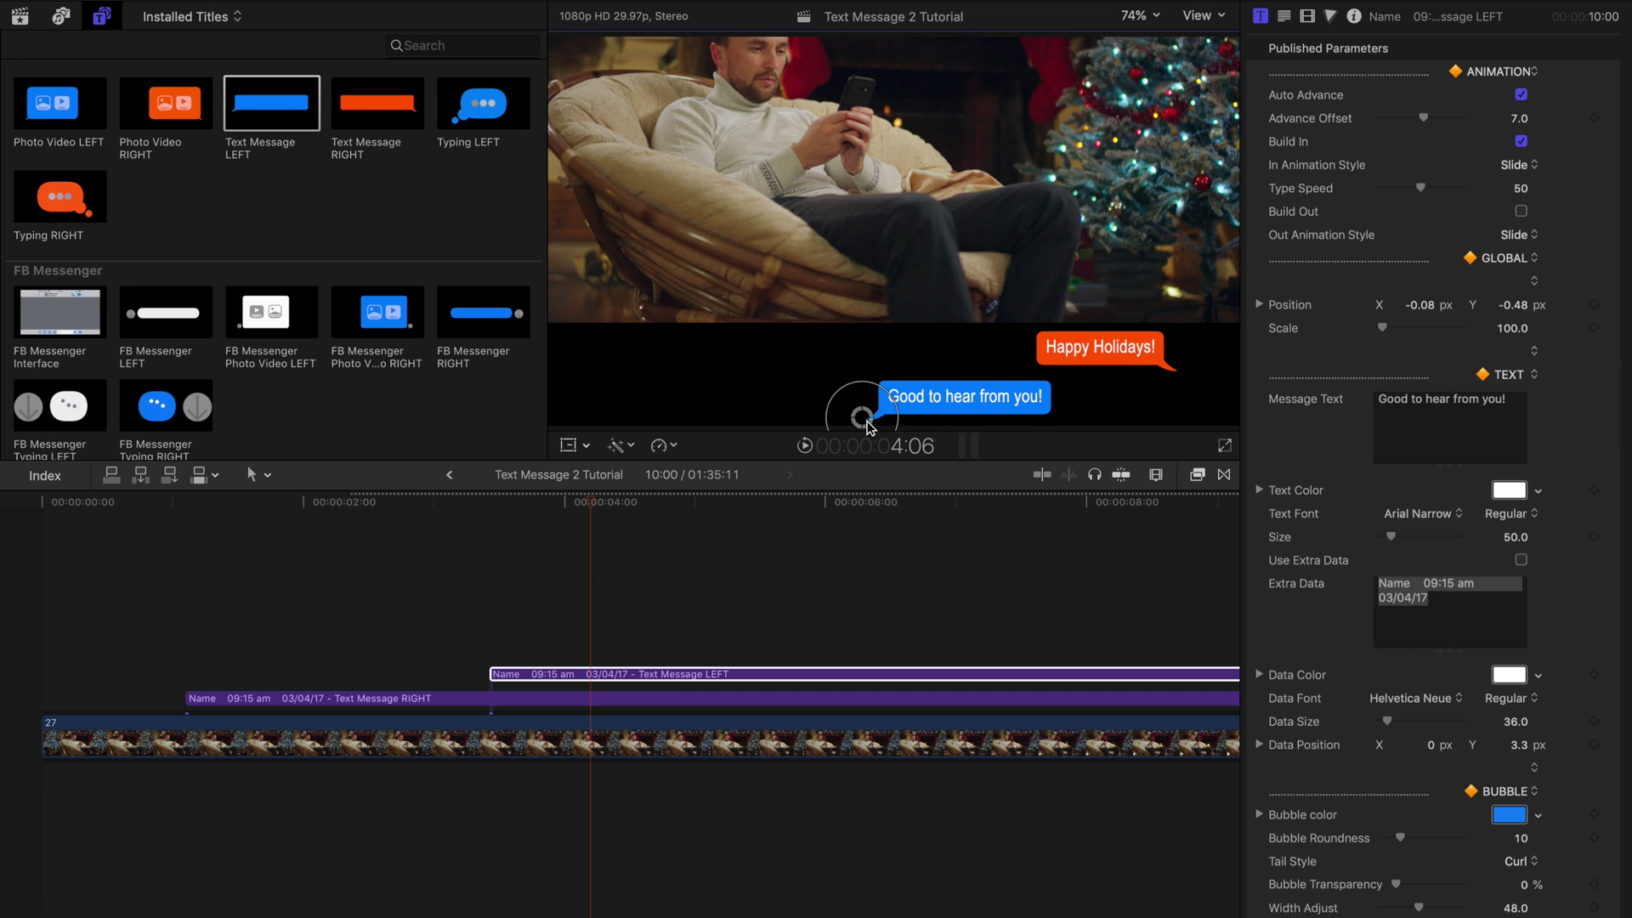
drag(867, 425, 894, 425)
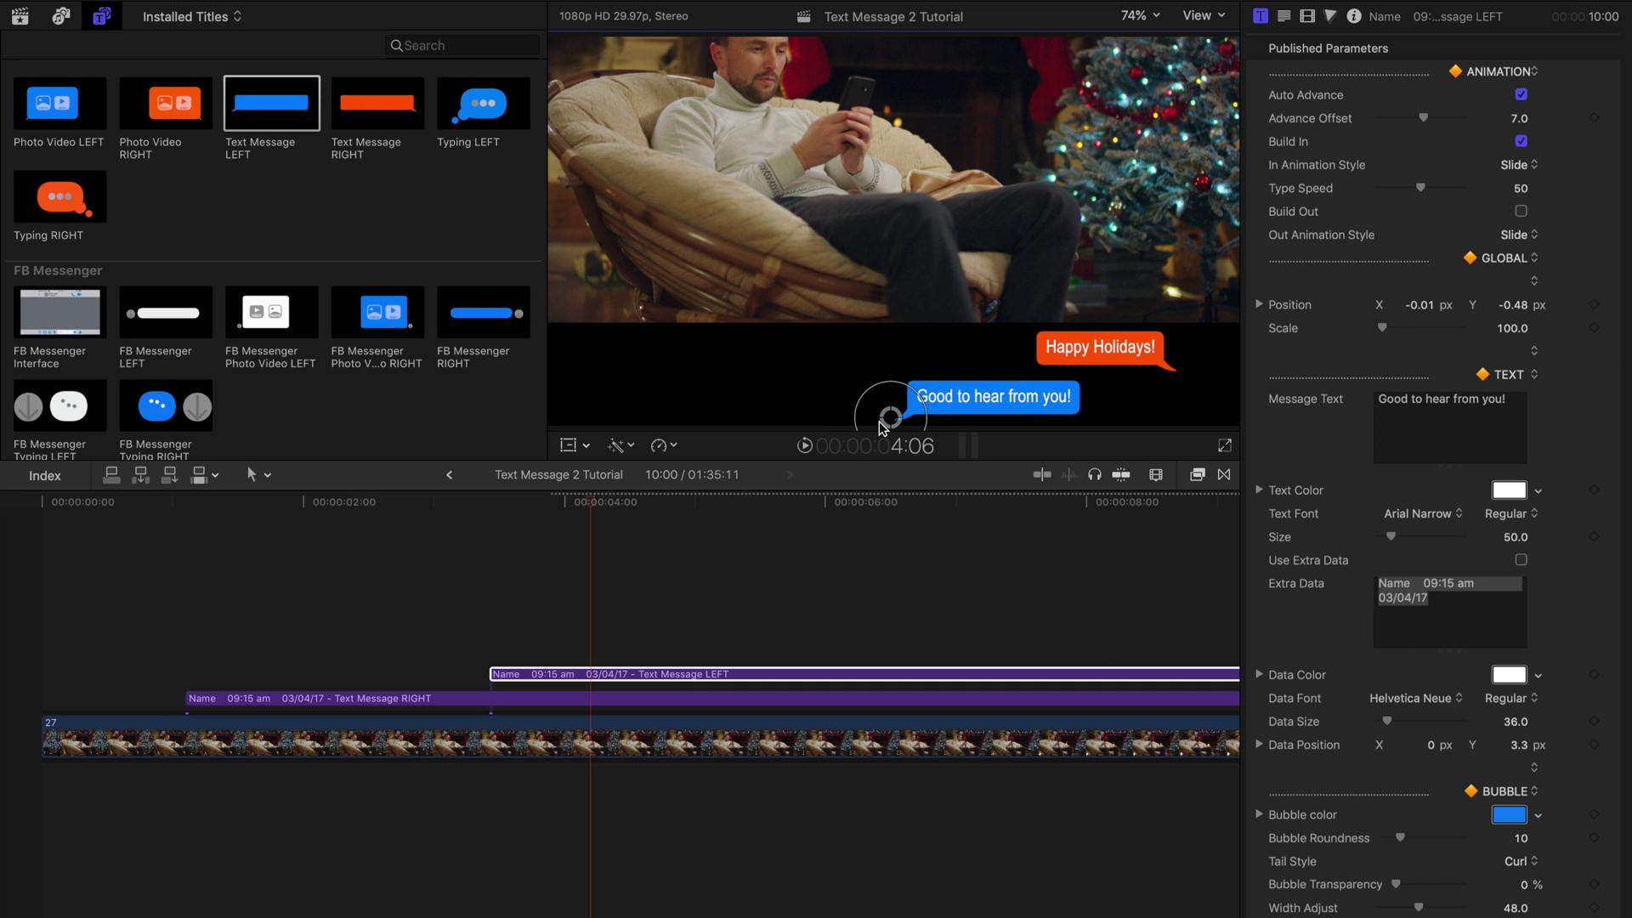
- Duplicate the orange Text Message RIGHT title and place the copy later, around 5 seconds
click(565, 700)
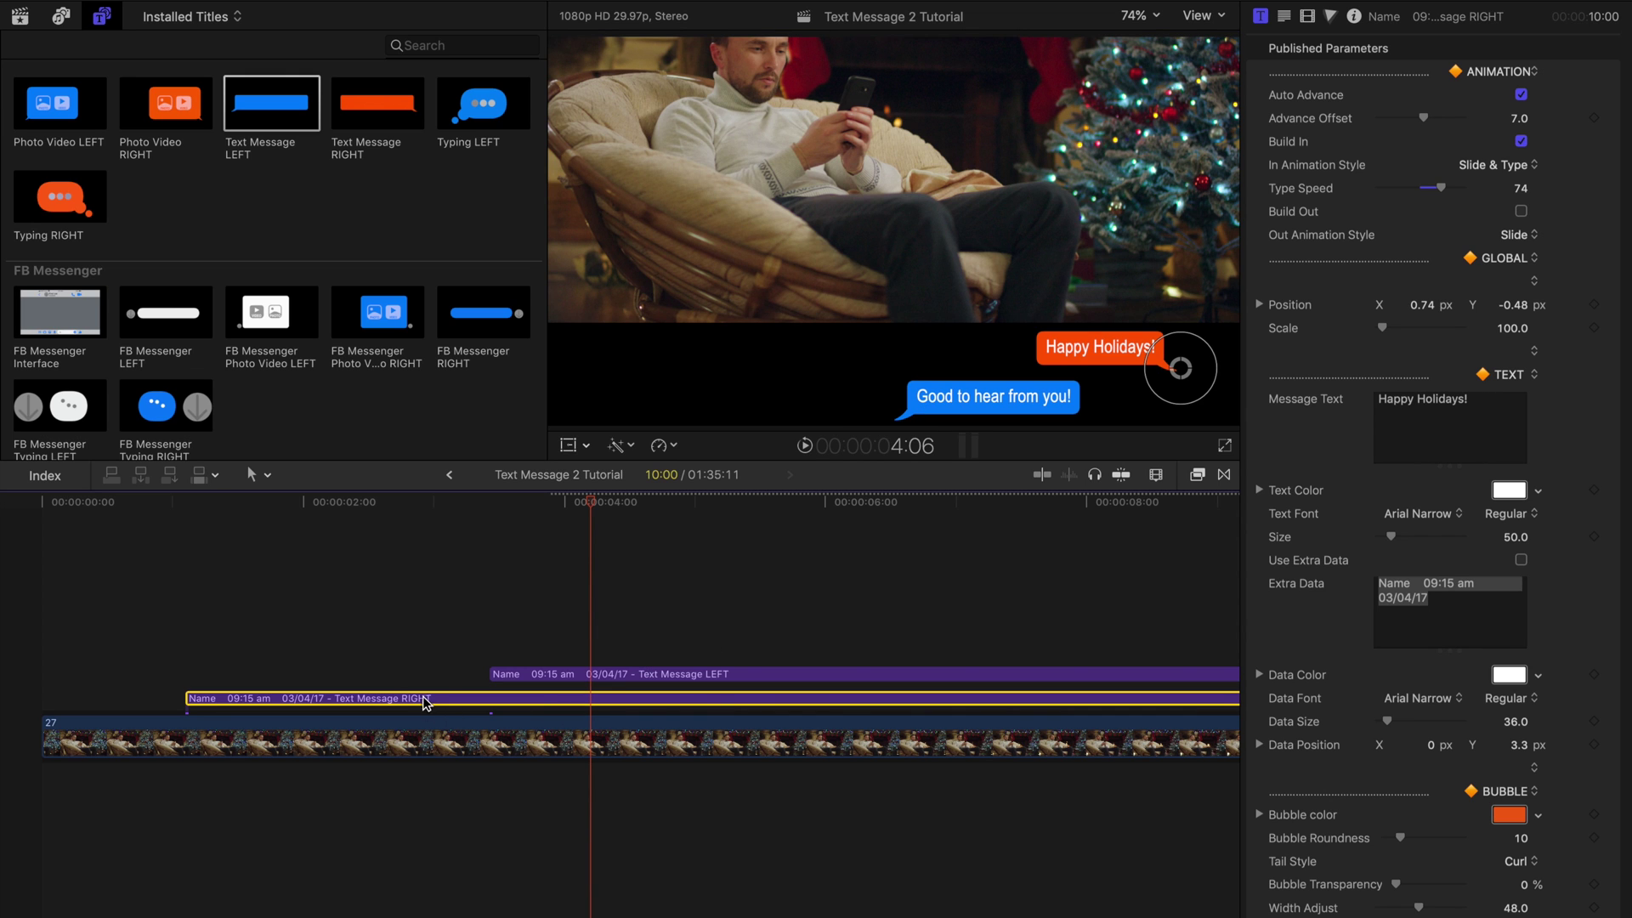
drag(423, 697, 917, 623)
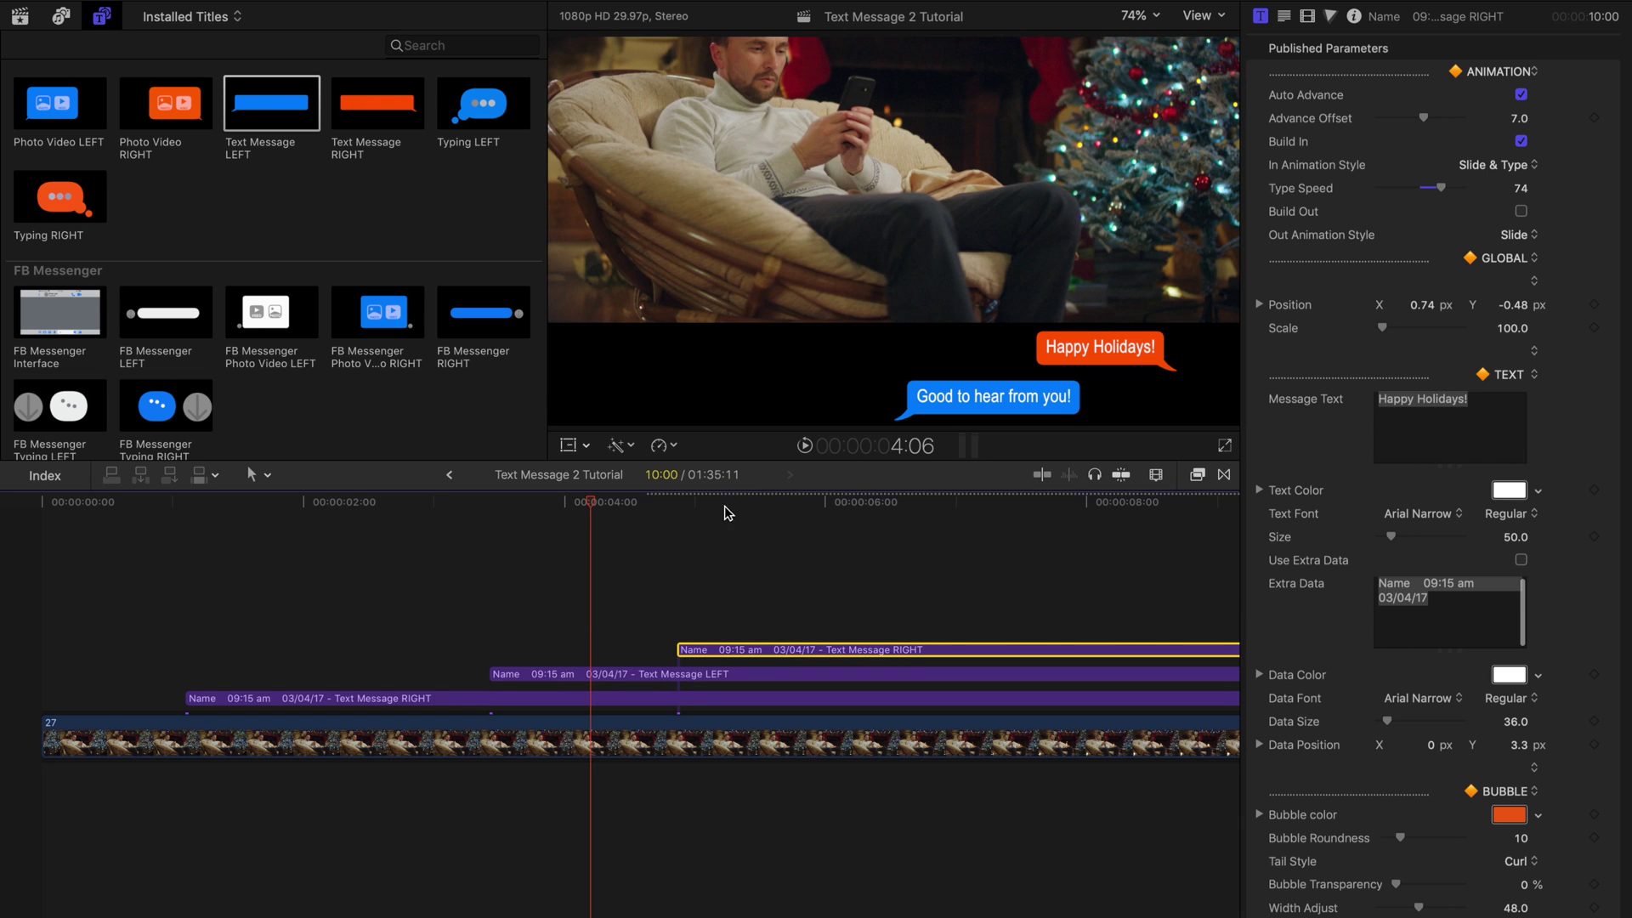
click(698, 507)
mouse_move(697, 508)
mouse_down()
mouse_move(674, 510)
mouse_move(797, 515)
mouse_up()
- Change the copy's message to 'How's your family?' and zoom the timeline out
click(1367, 402)
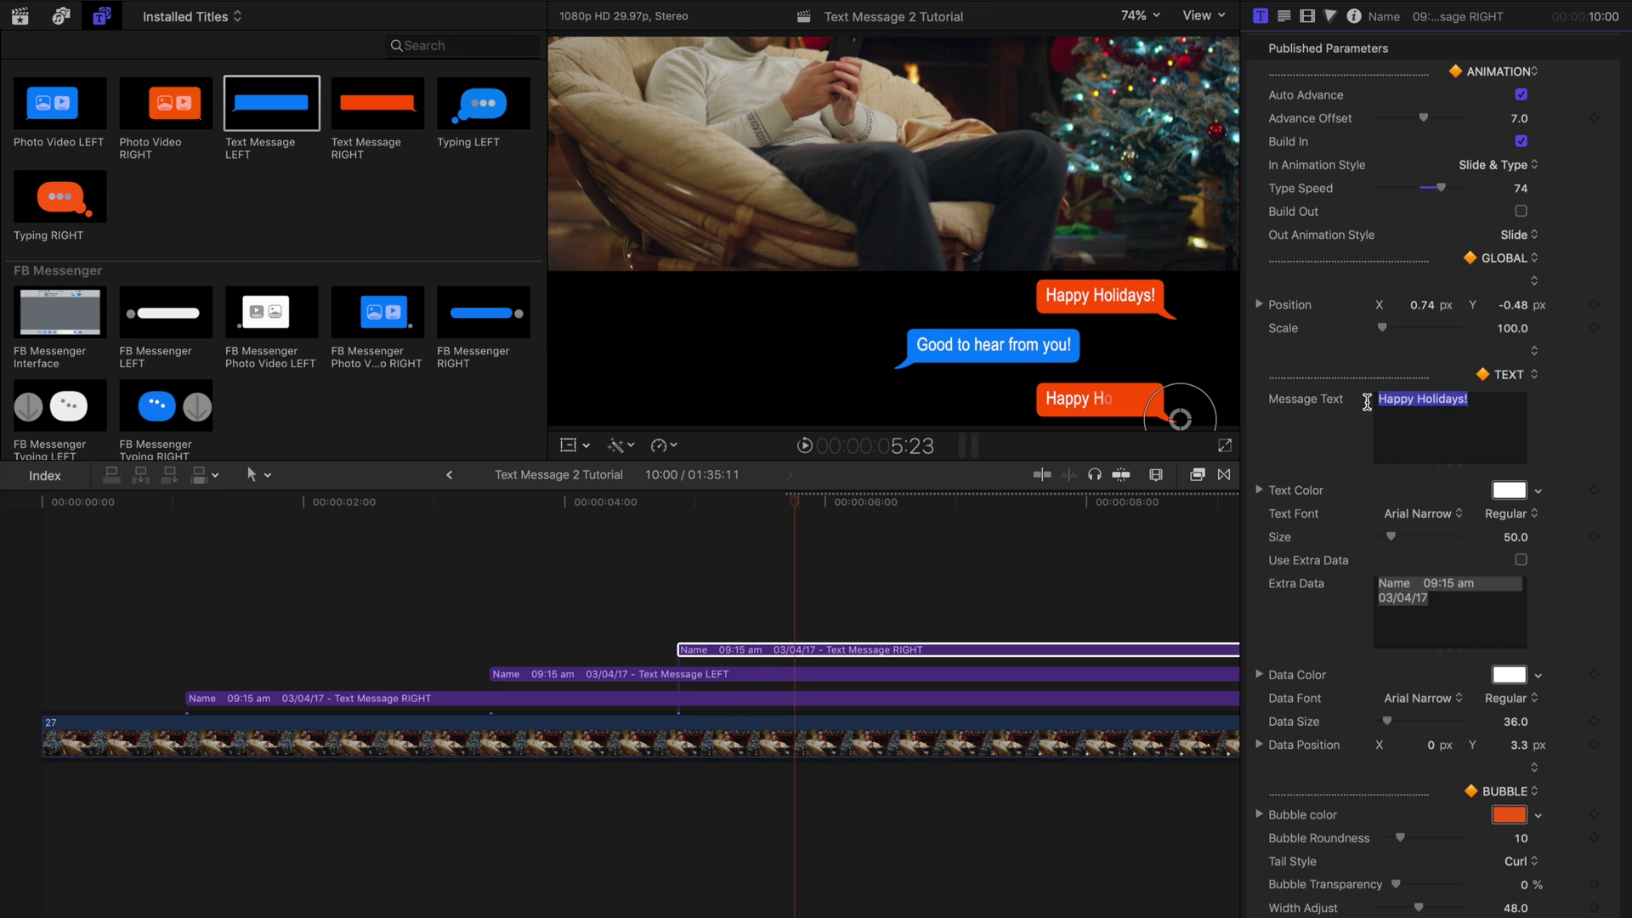
text(How's yo)
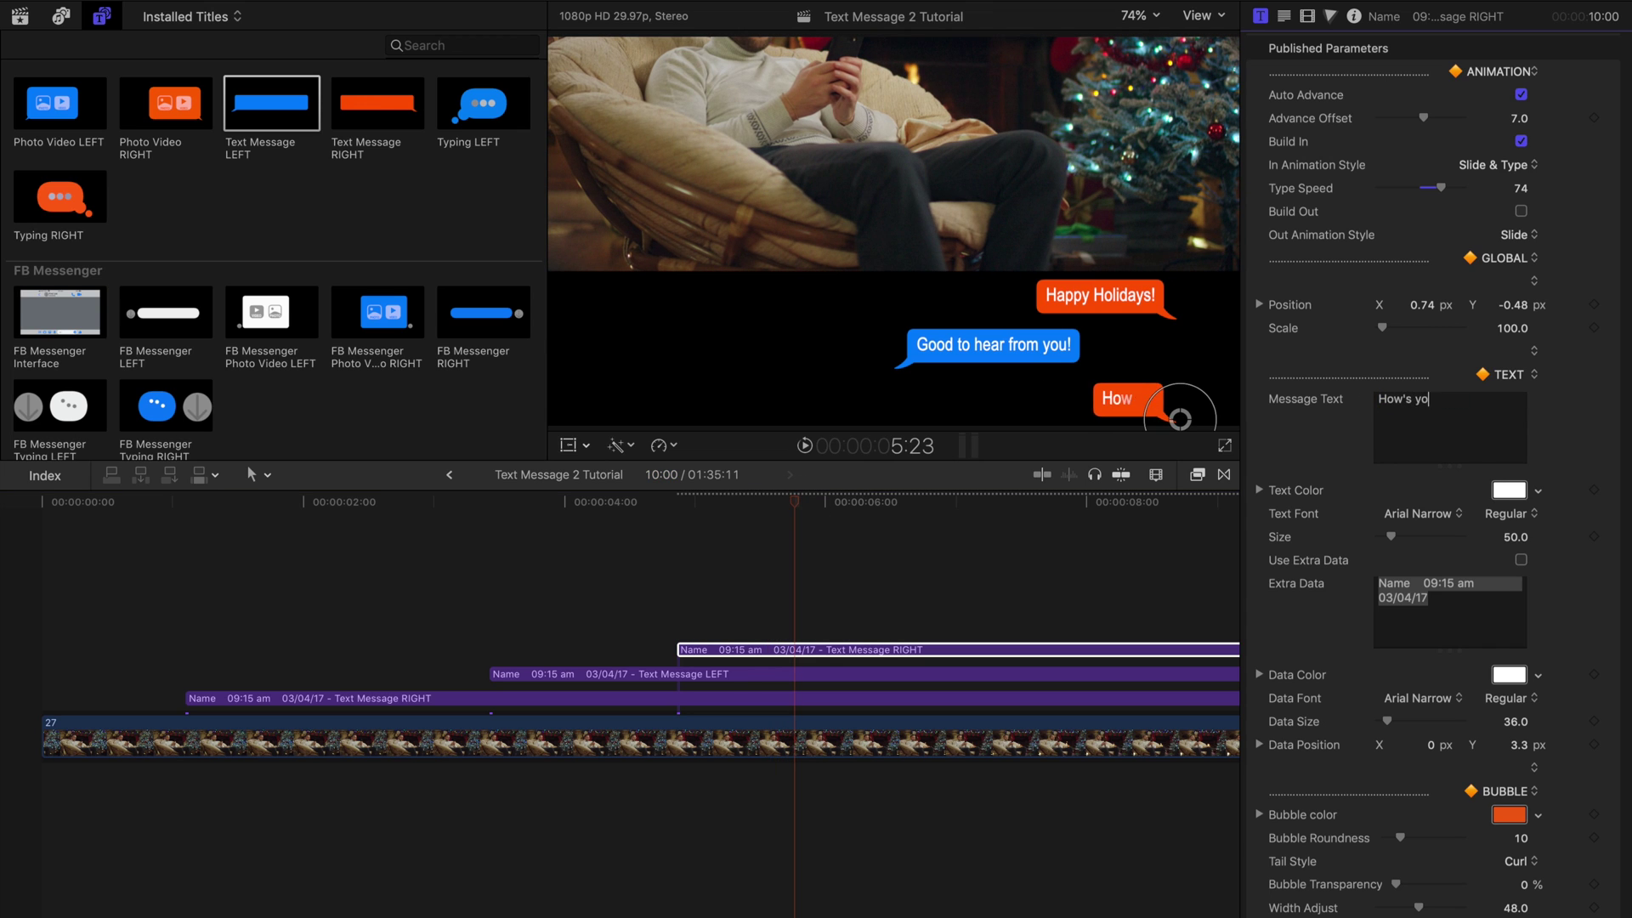
text(ur )
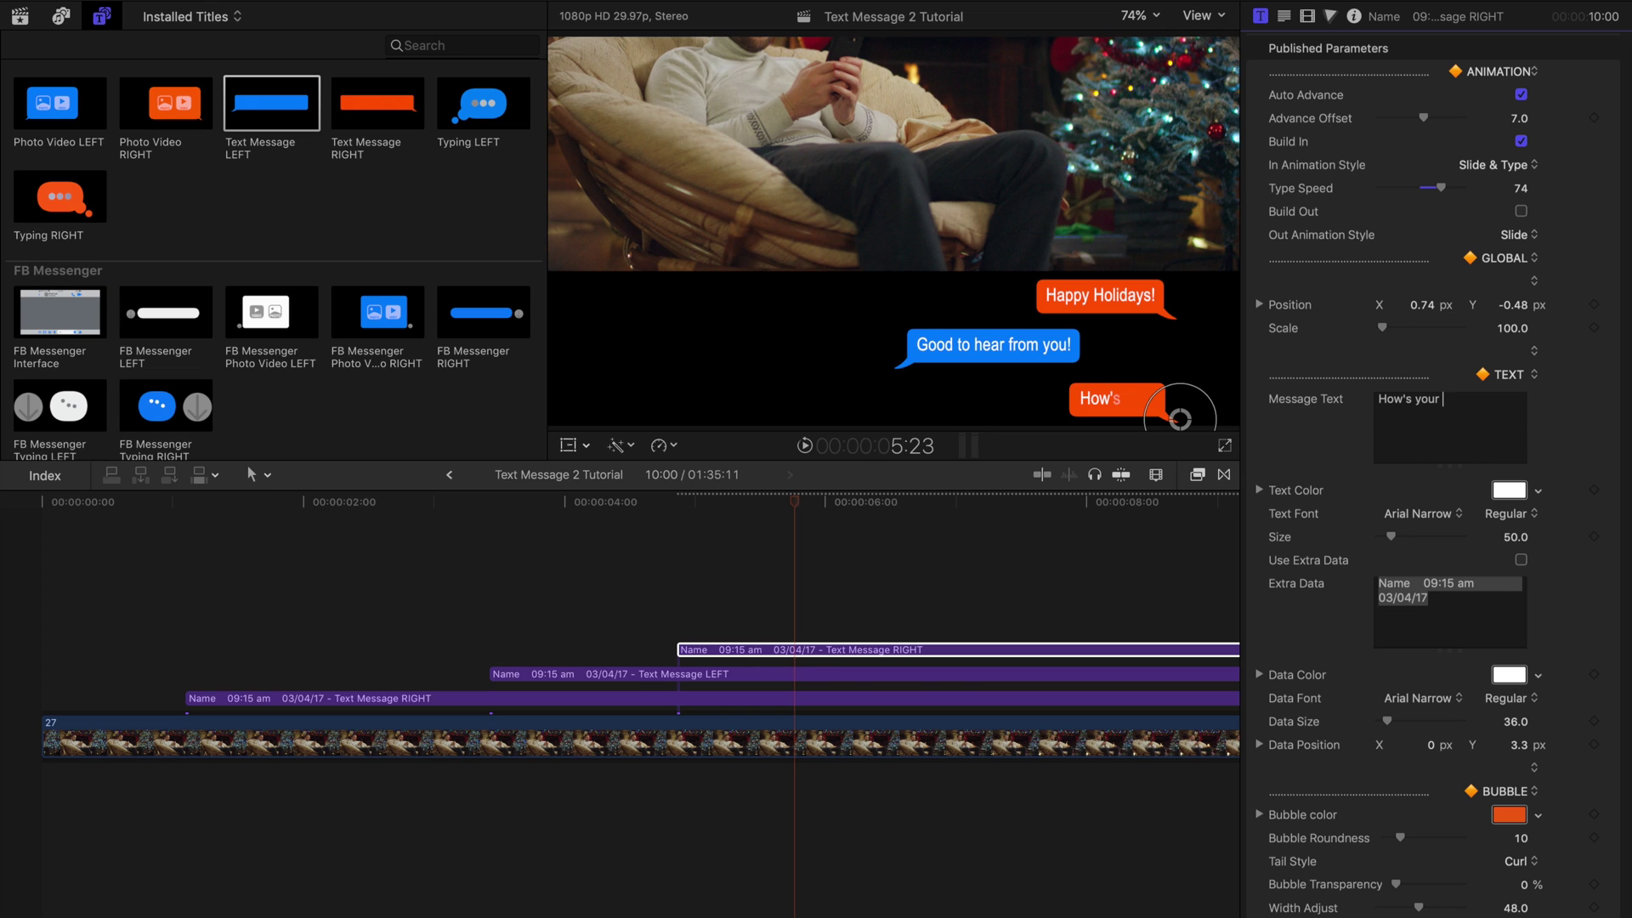
text(family)
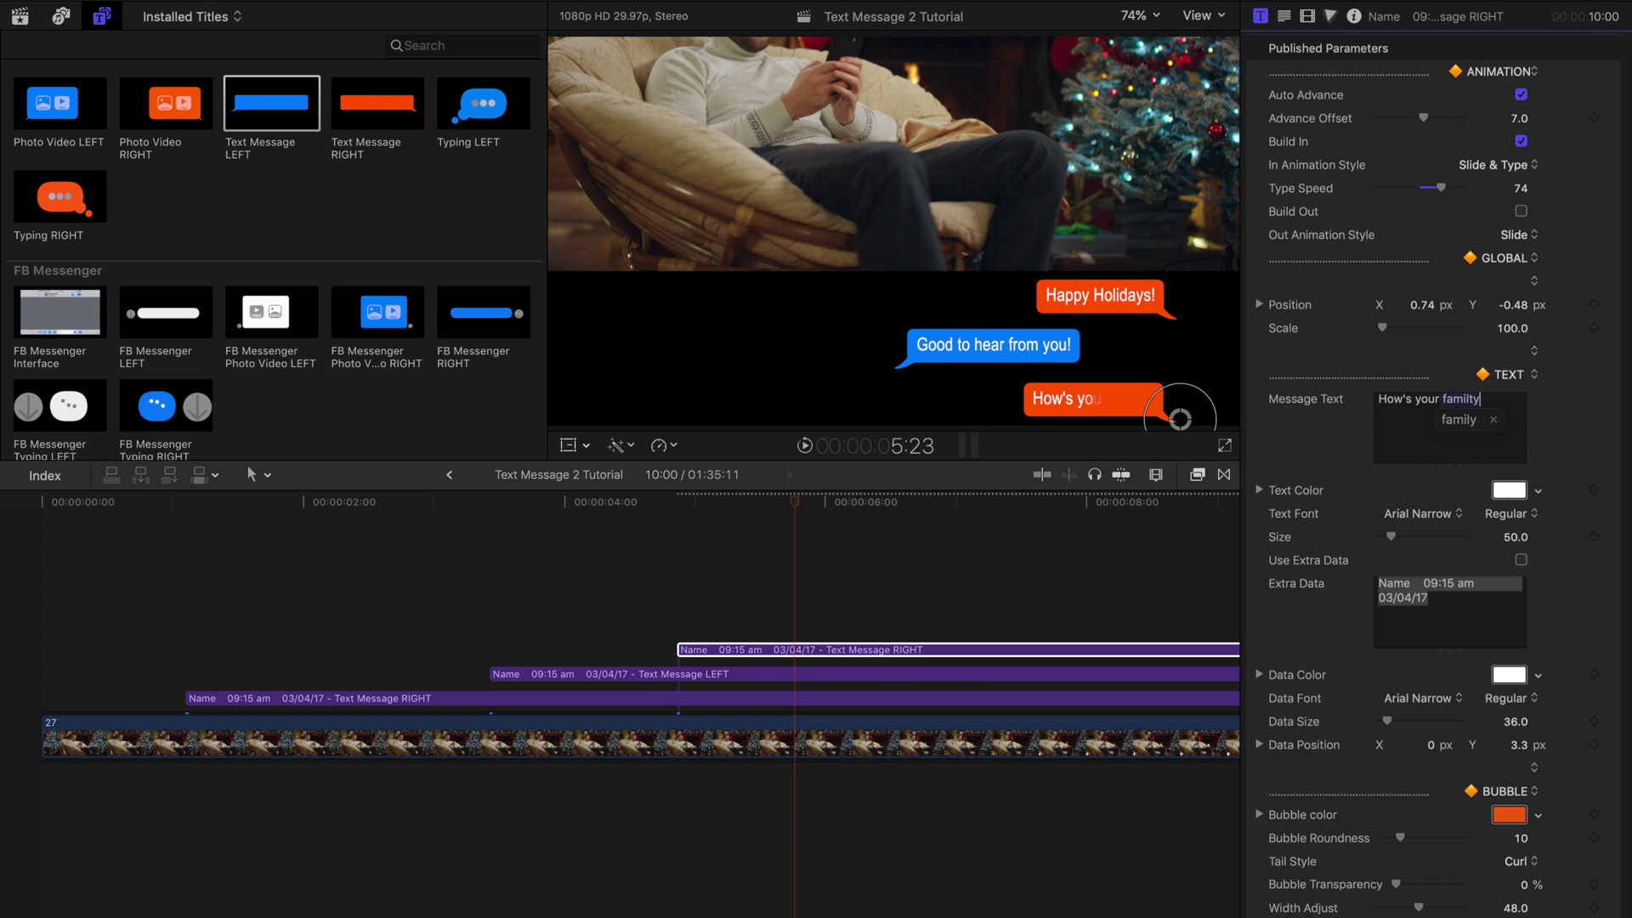
text(?)
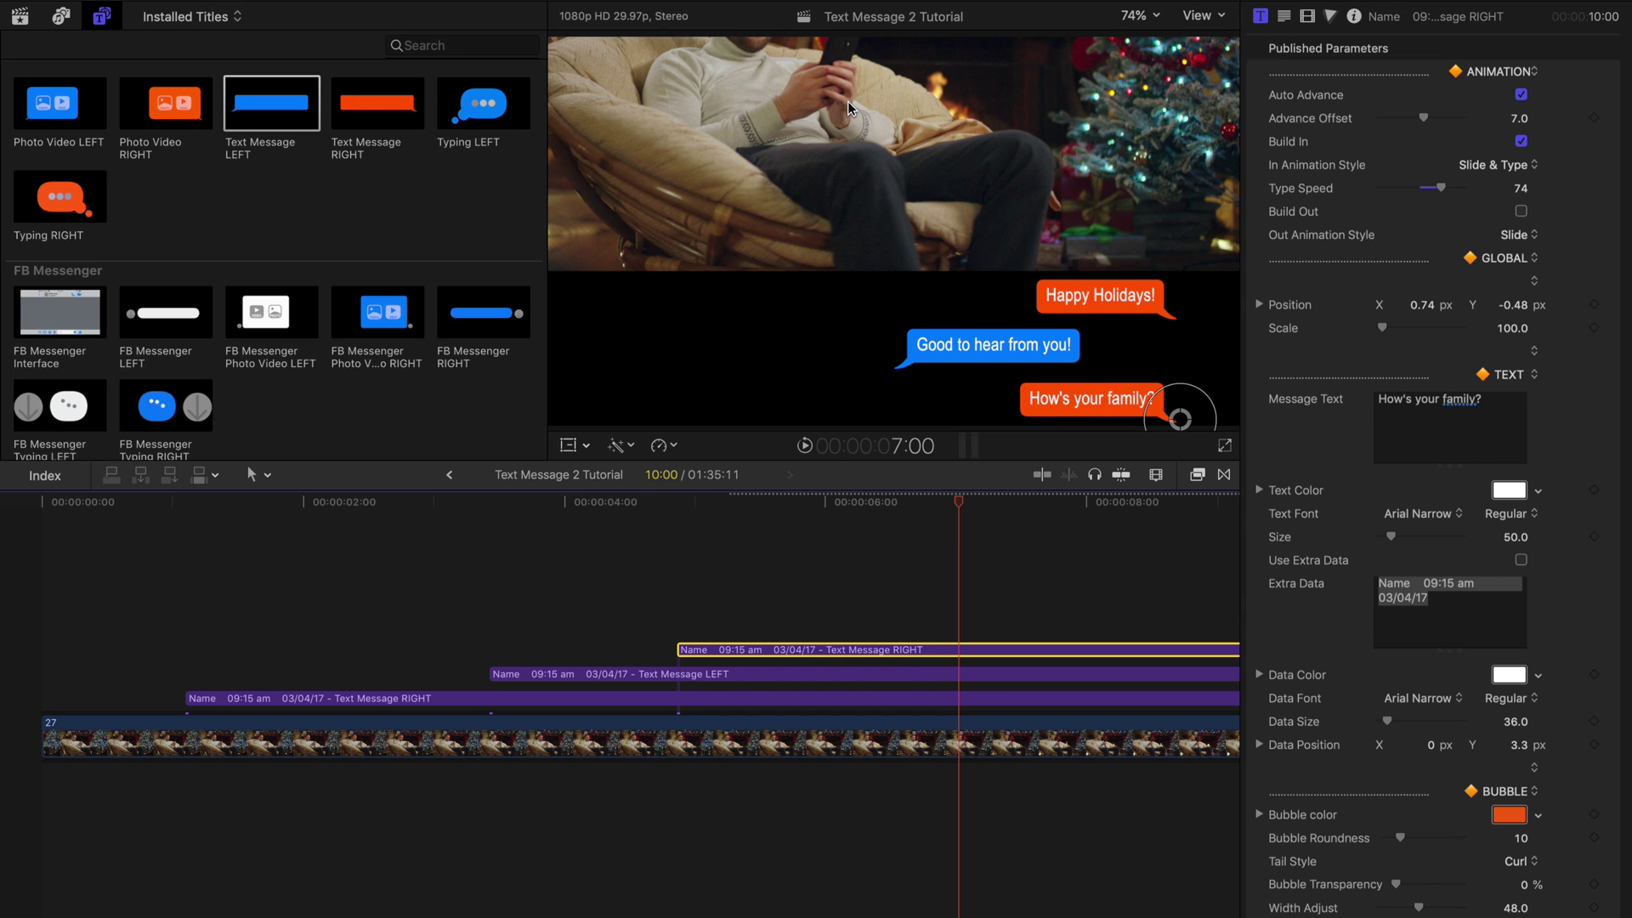
key(super+minus)
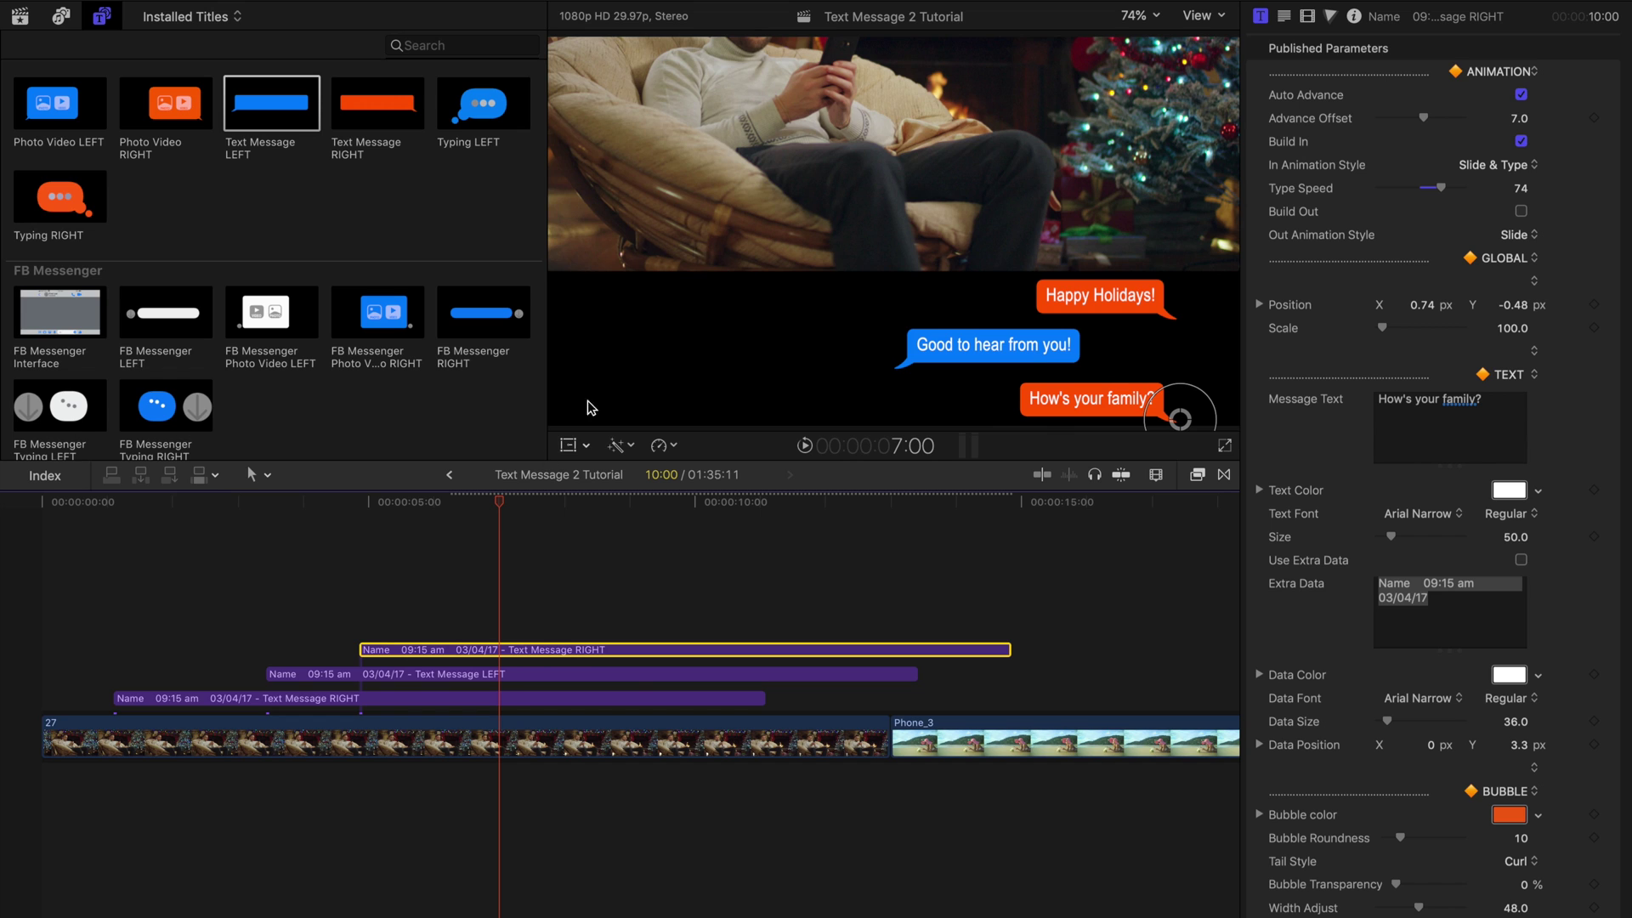
drag(448, 614, 232, 699)
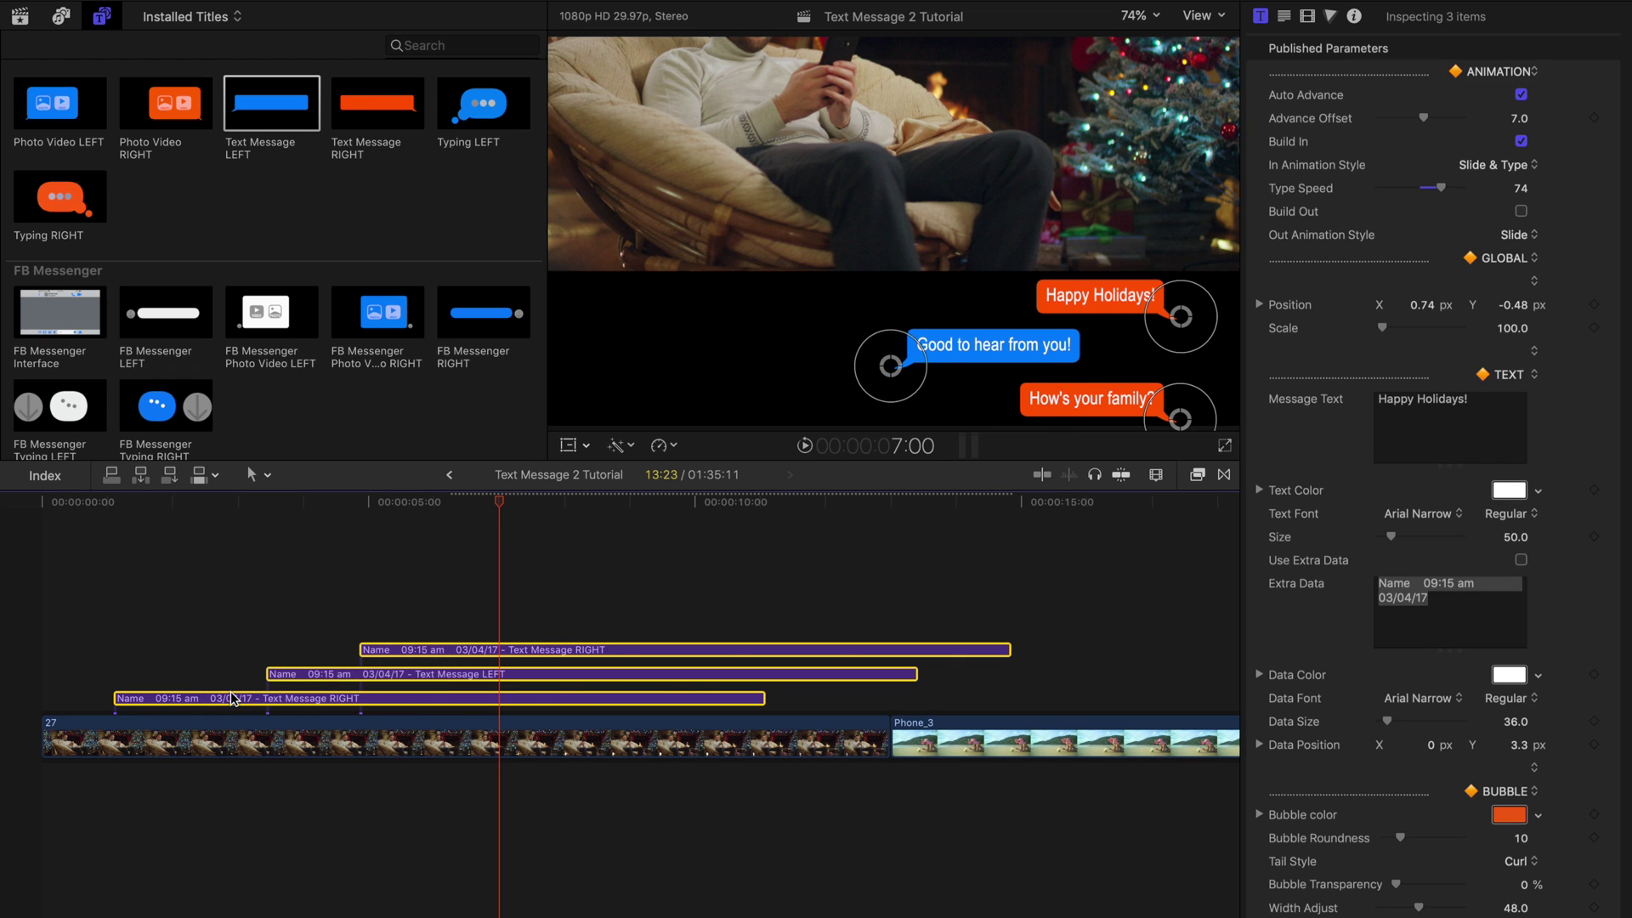
- Combine the three titles into the compound clip 'Text Message 2 Tutorial Clip' and open it
key(alt+g)
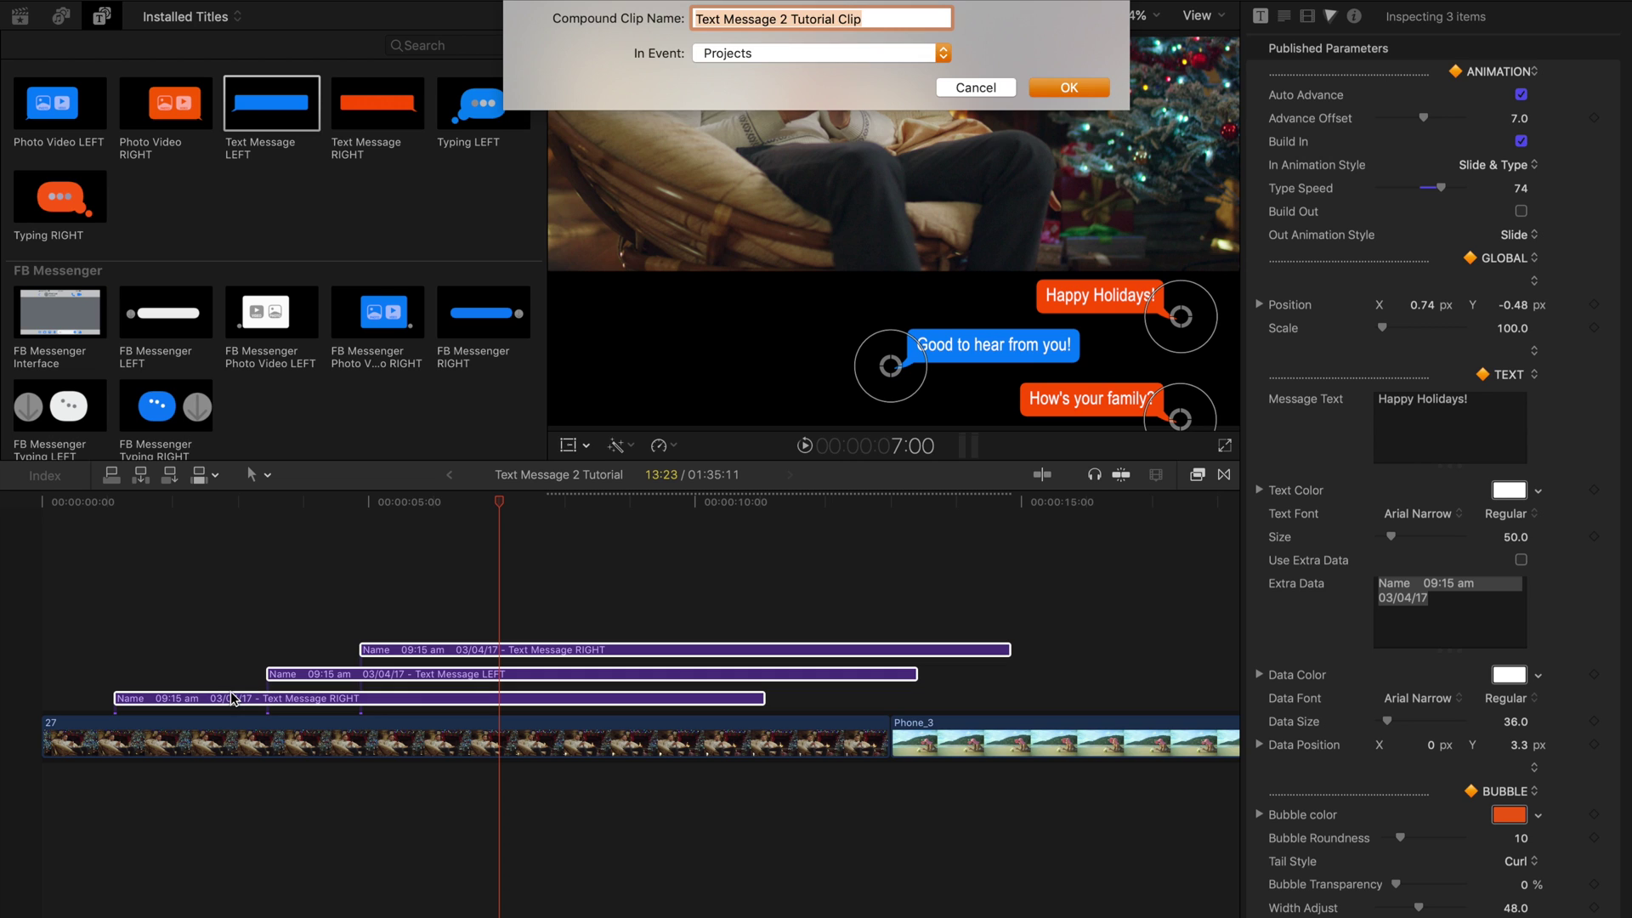
key(Return)
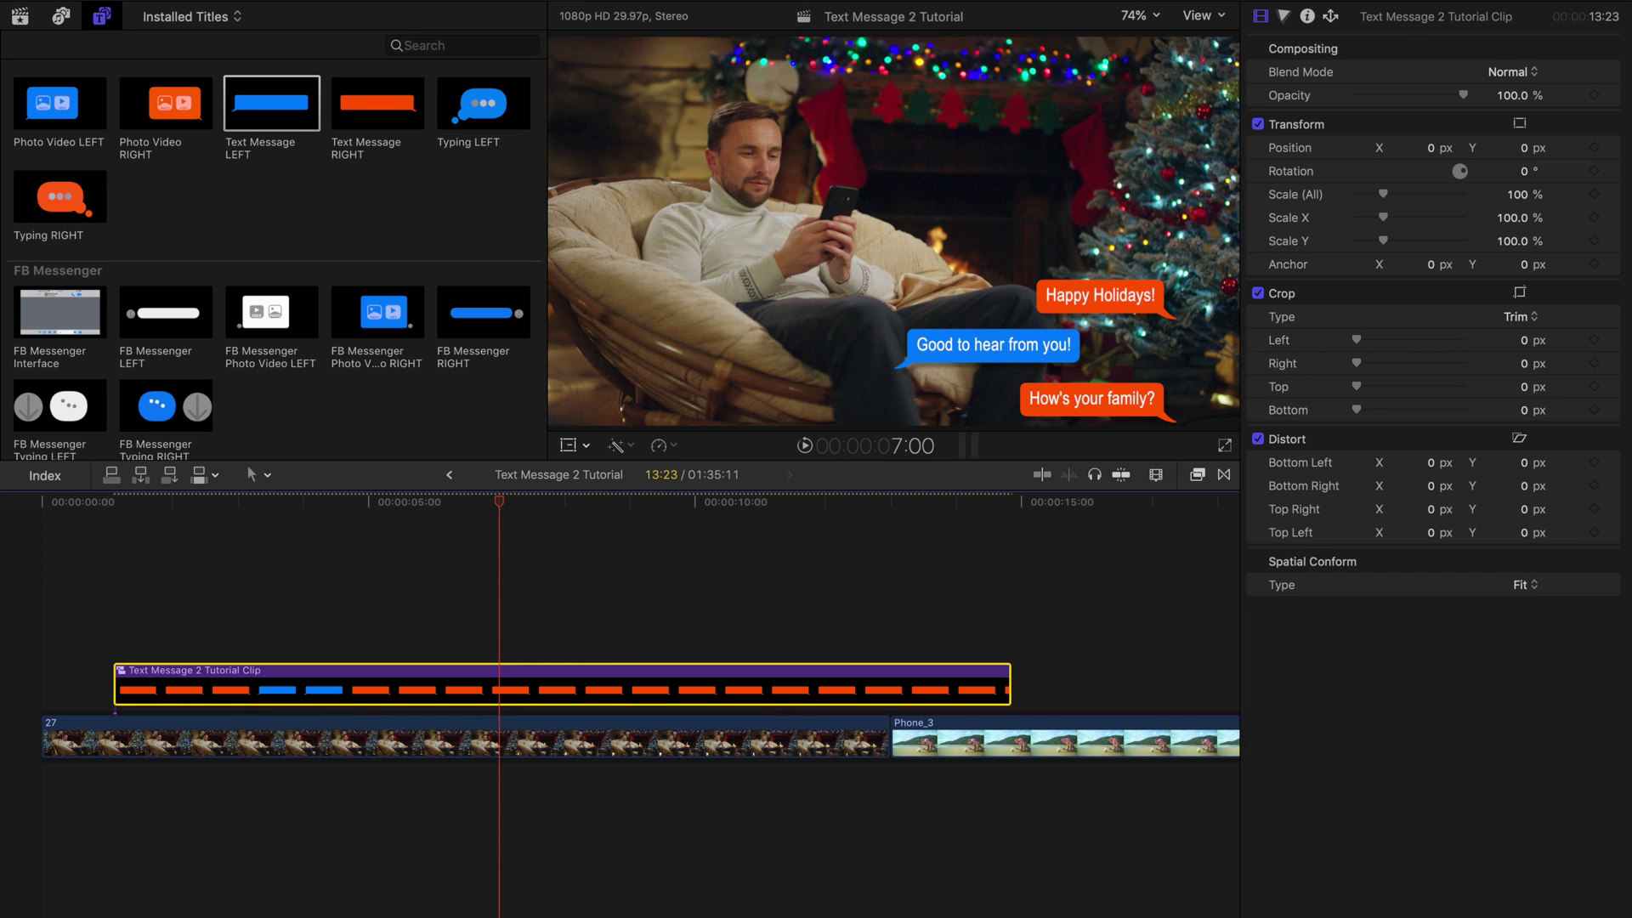
drag(113, 504, 512, 532)
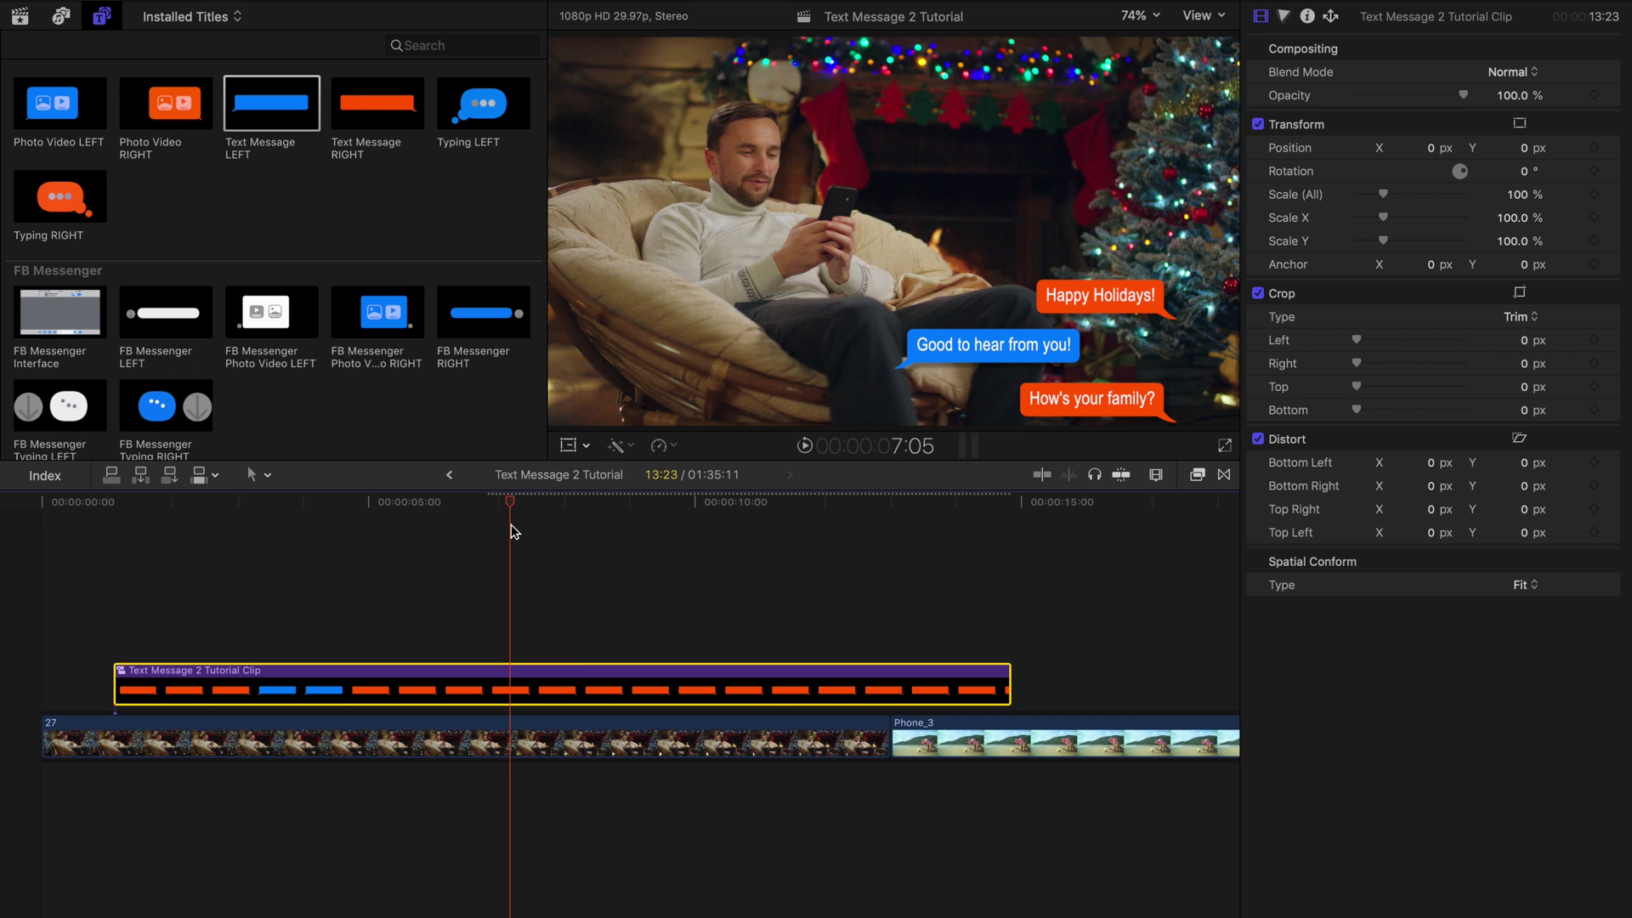
double_click(350, 687)
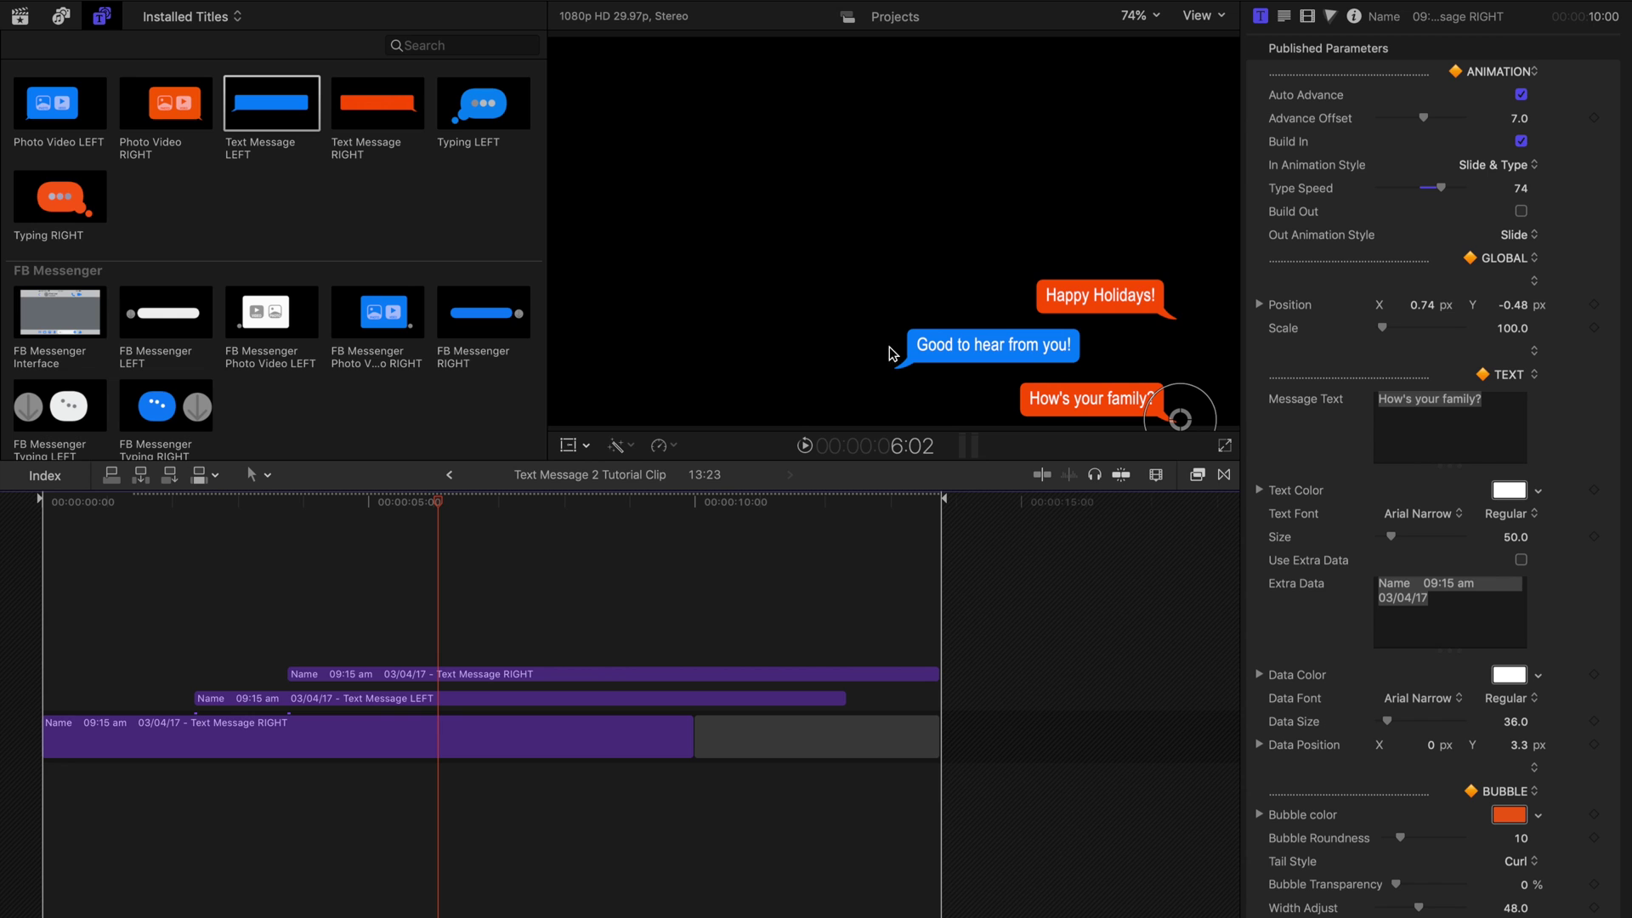
- Return to the main project and break the compound clip apart with Shift-Cmd-G
click(448, 475)
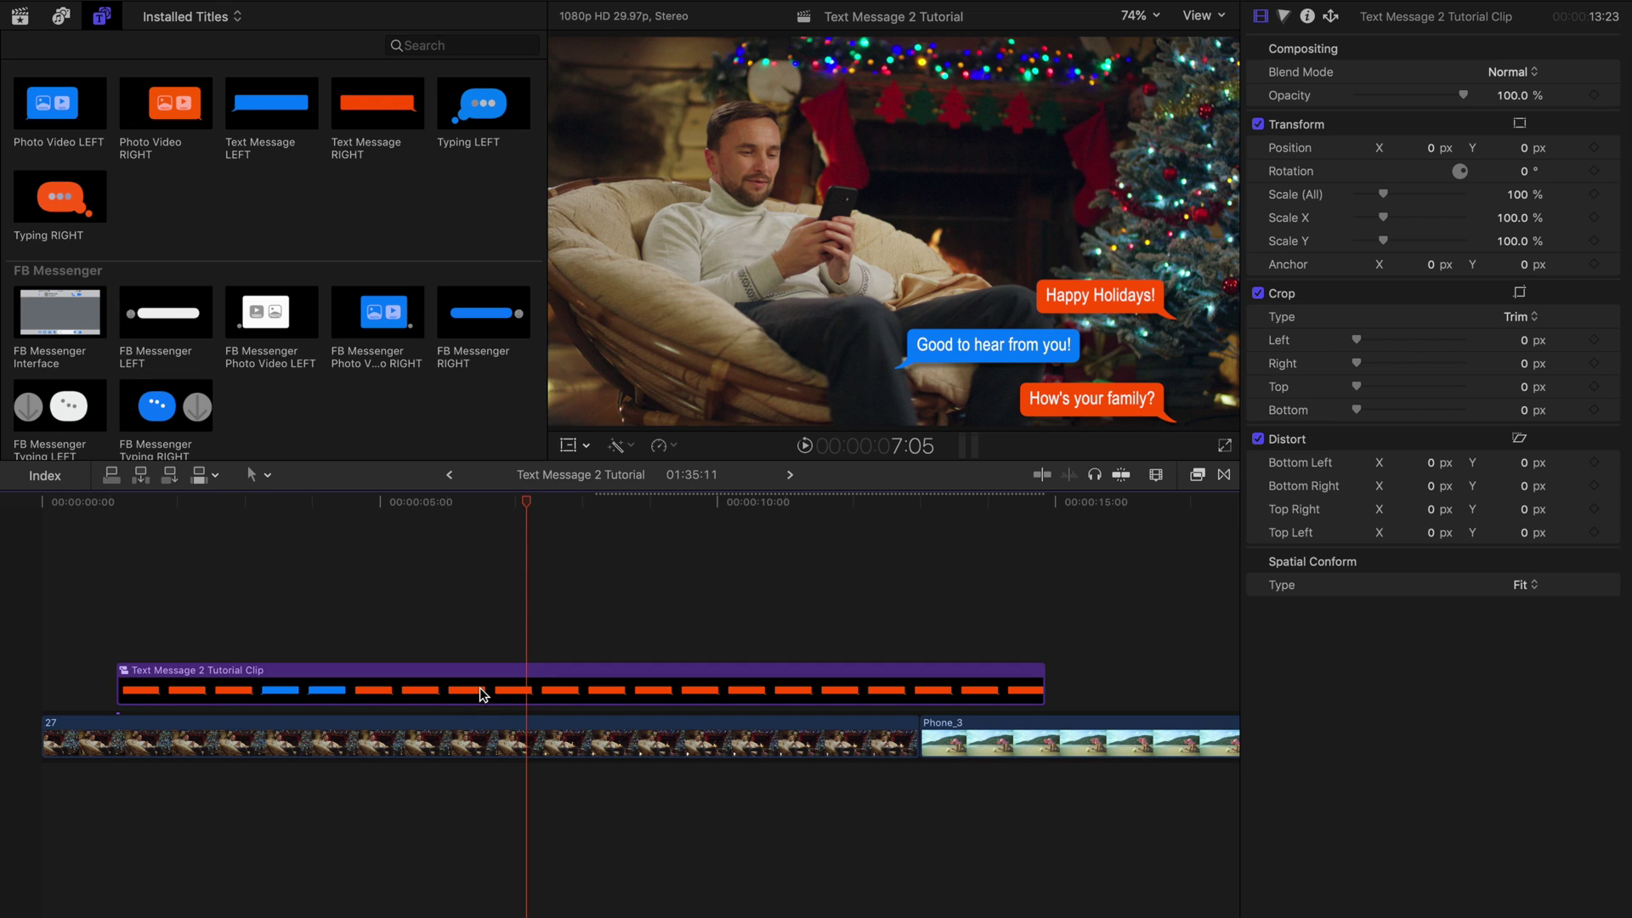
key(super+shift+g)
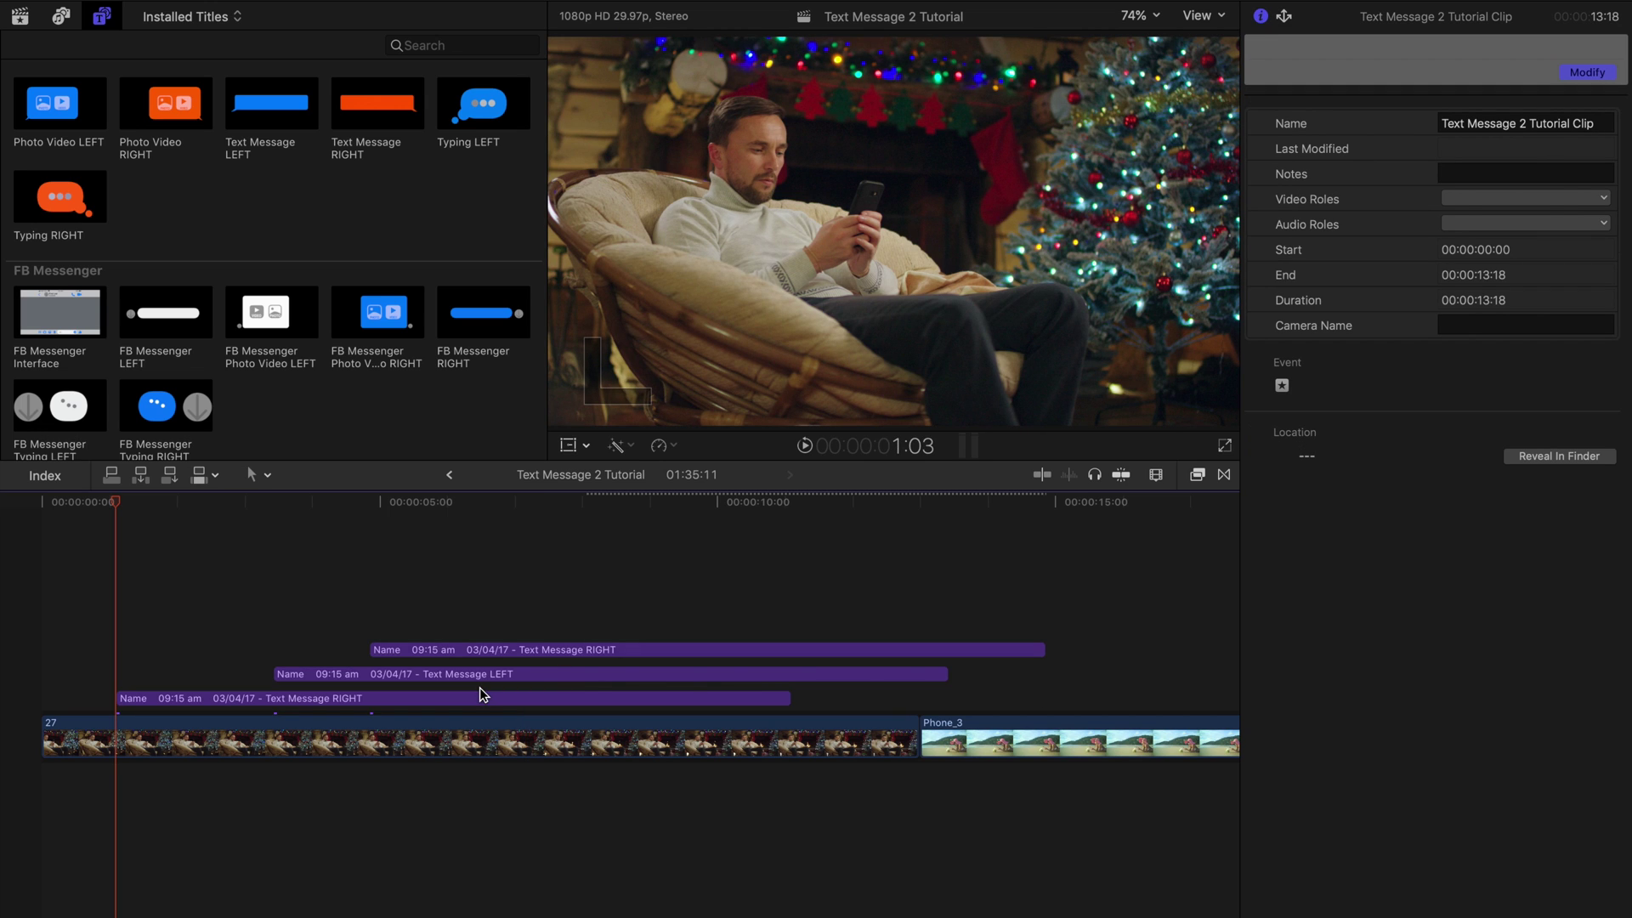
- Set living-room clip 27's blend mode to Behind and scrub to check the bubbles
click(283, 747)
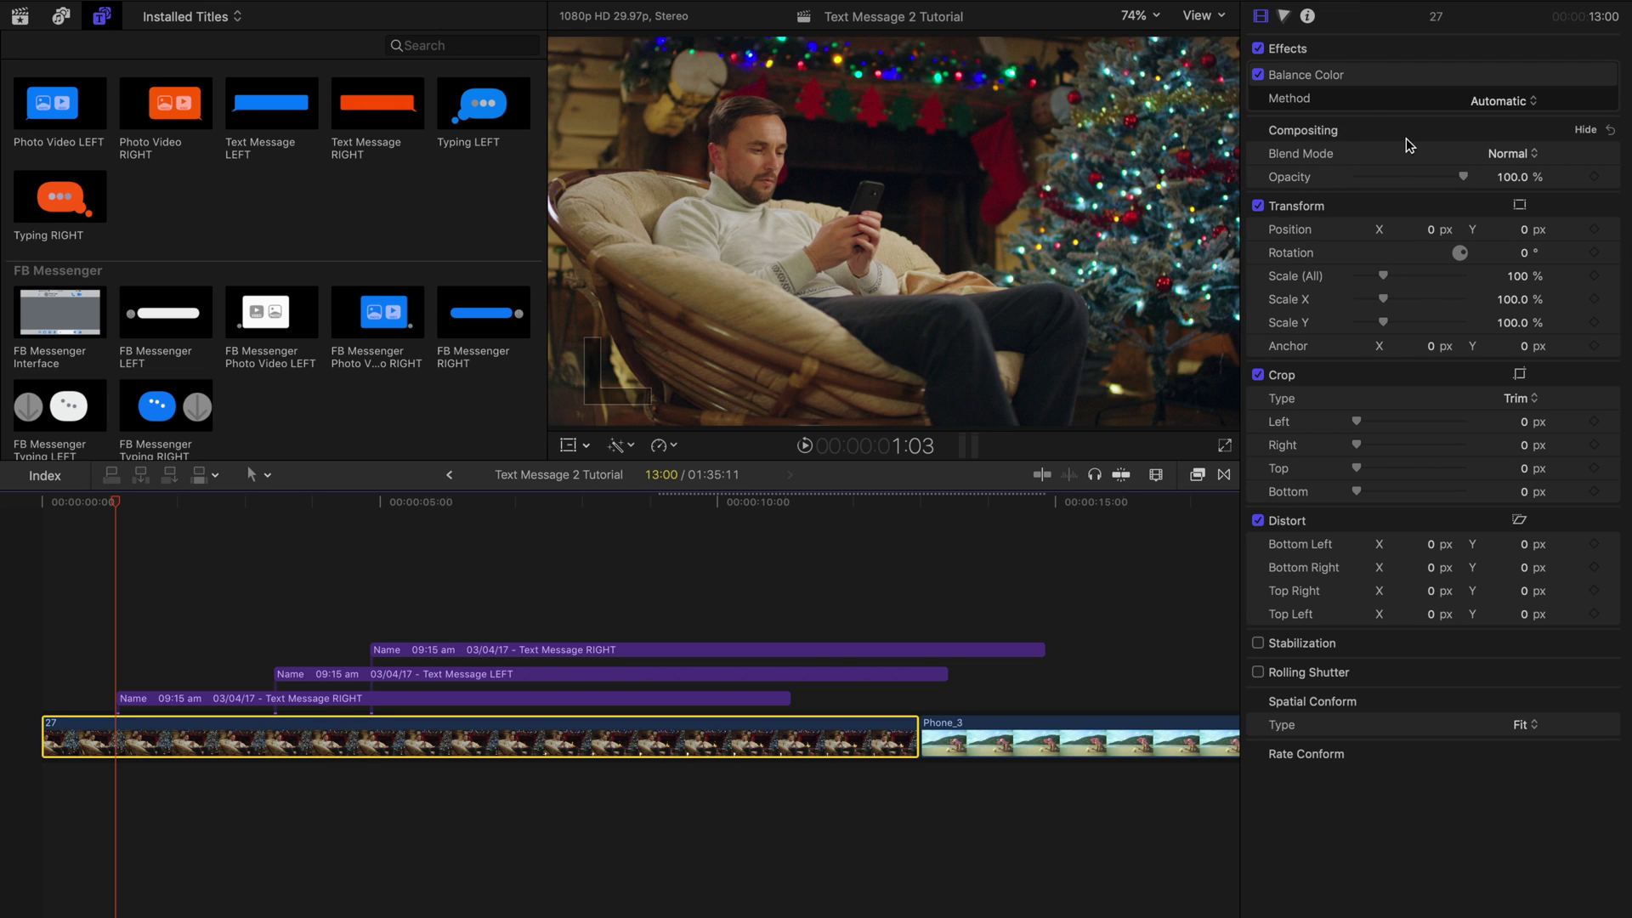
click(1530, 160)
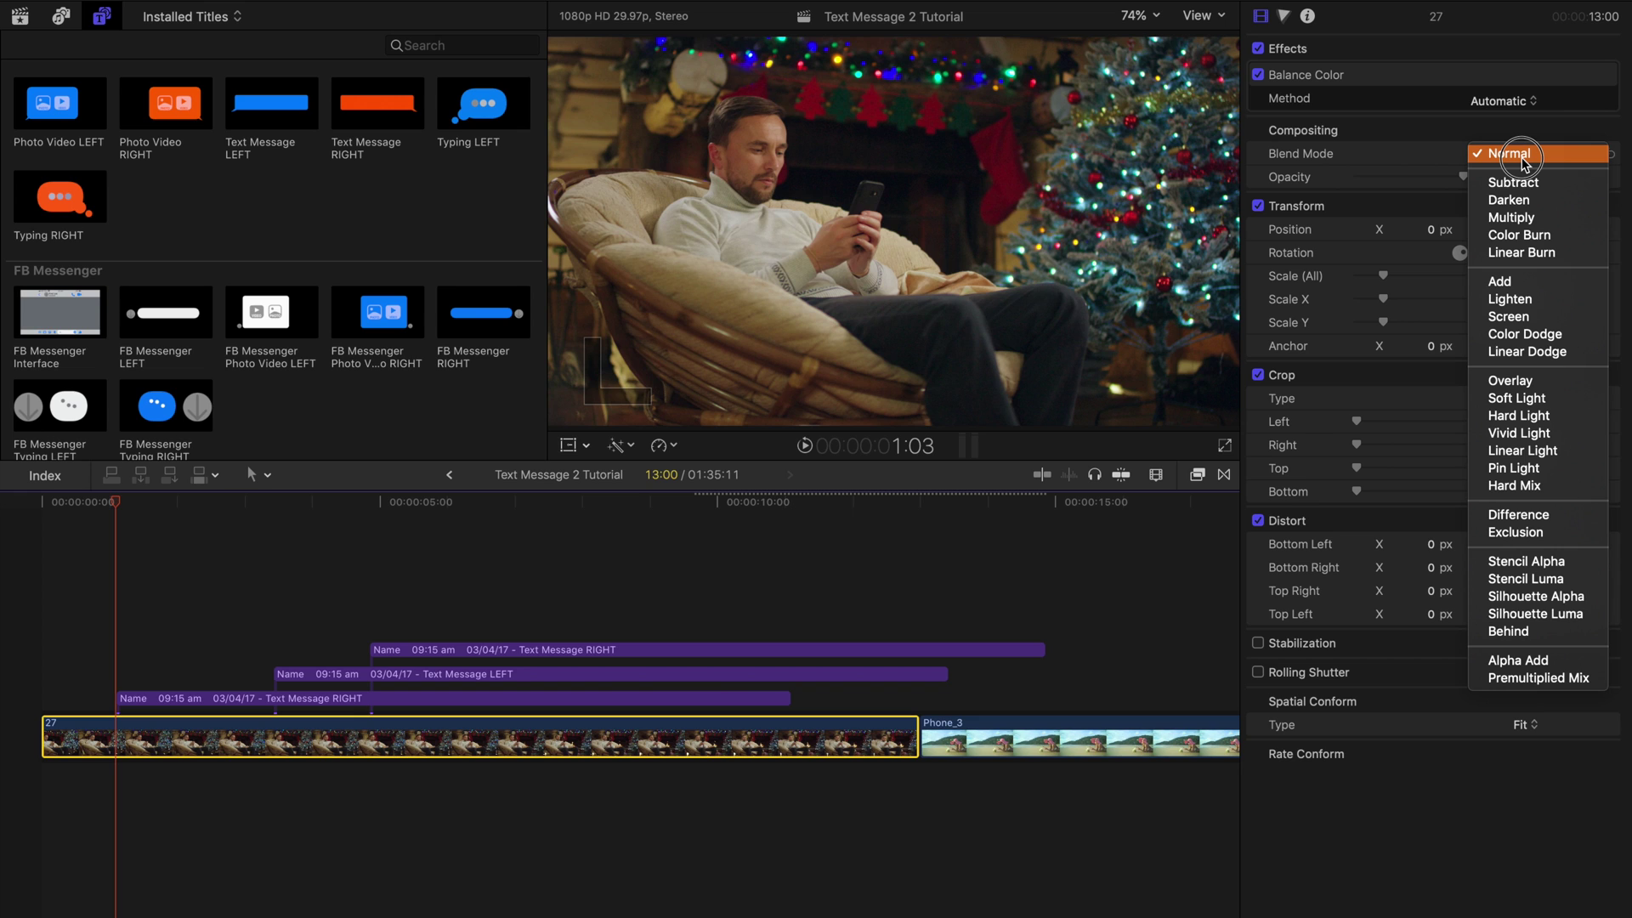
key(Escape)
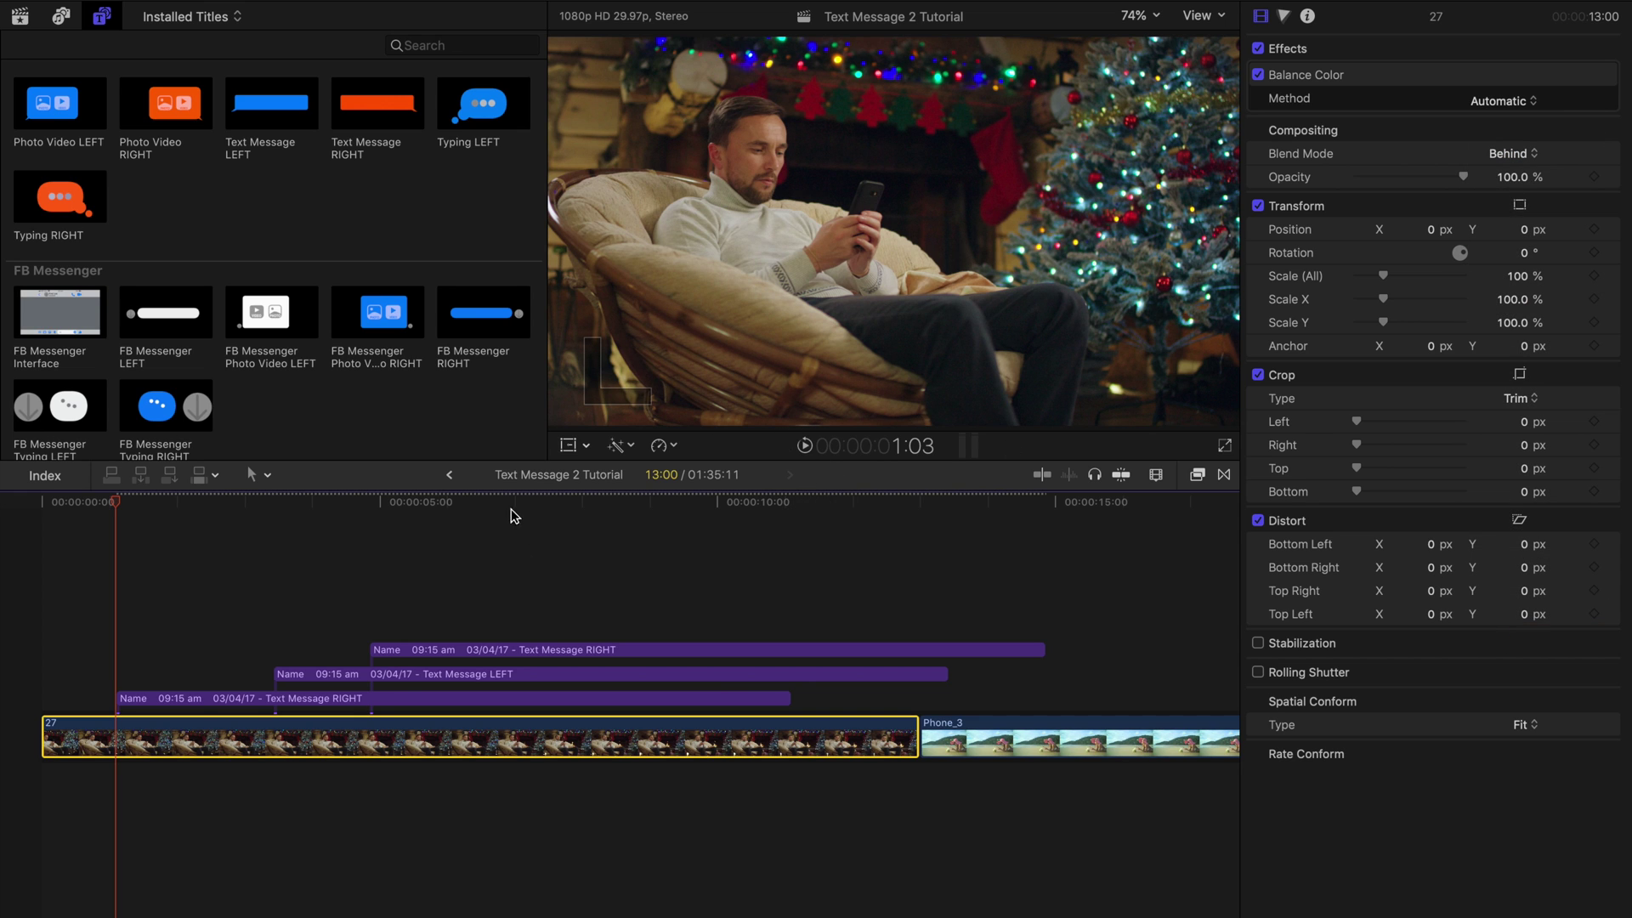
click(473, 502)
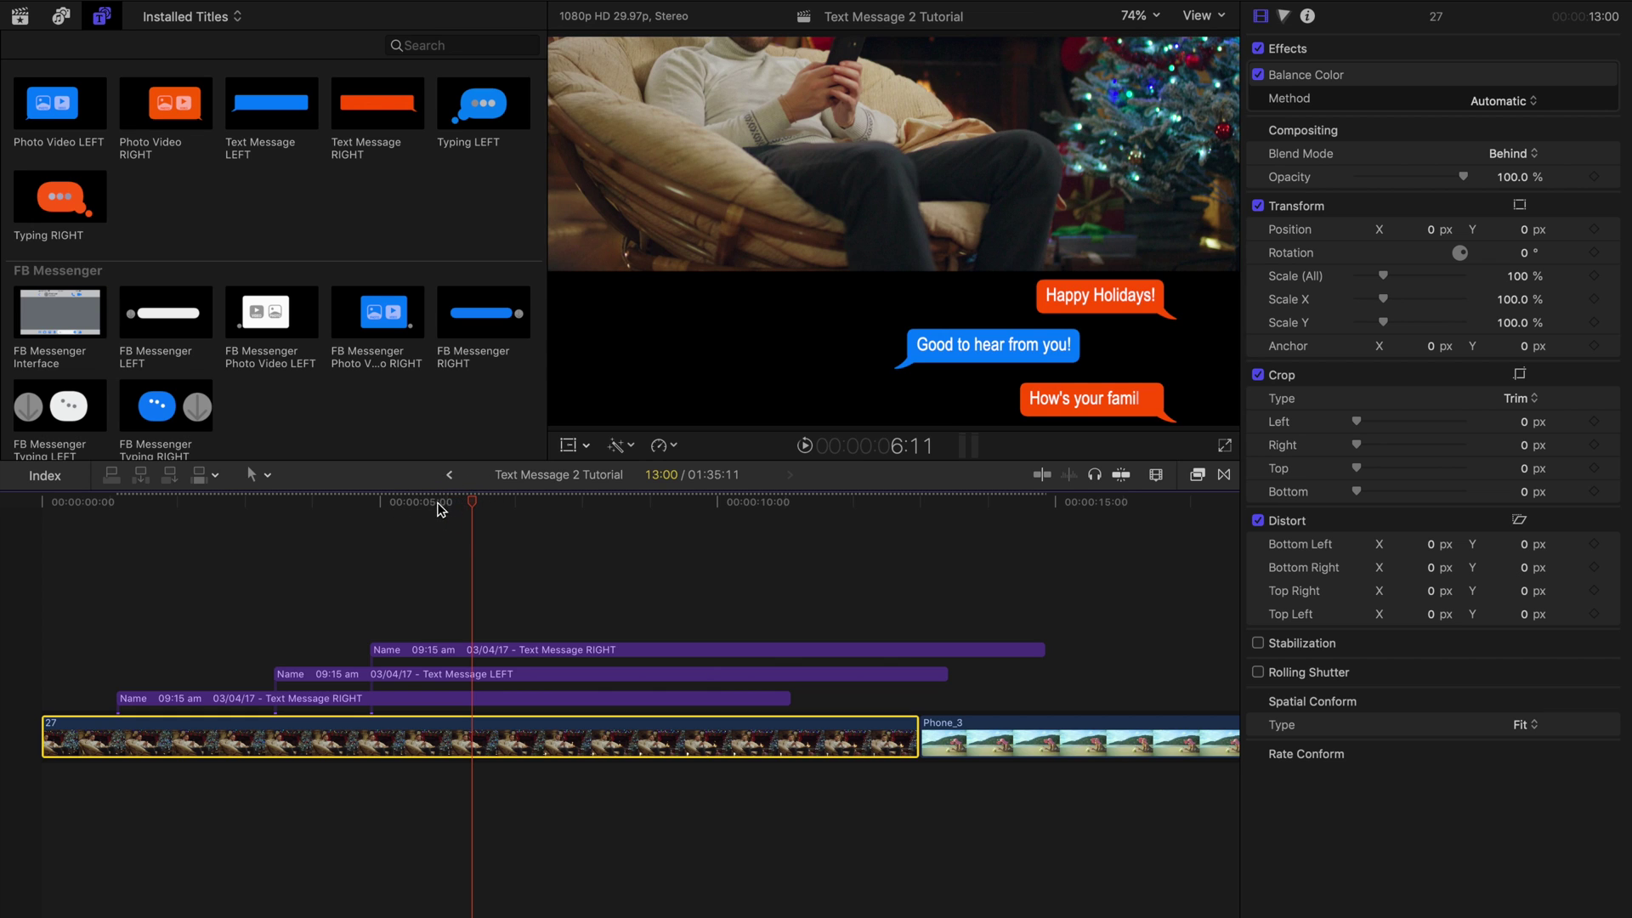
click(429, 503)
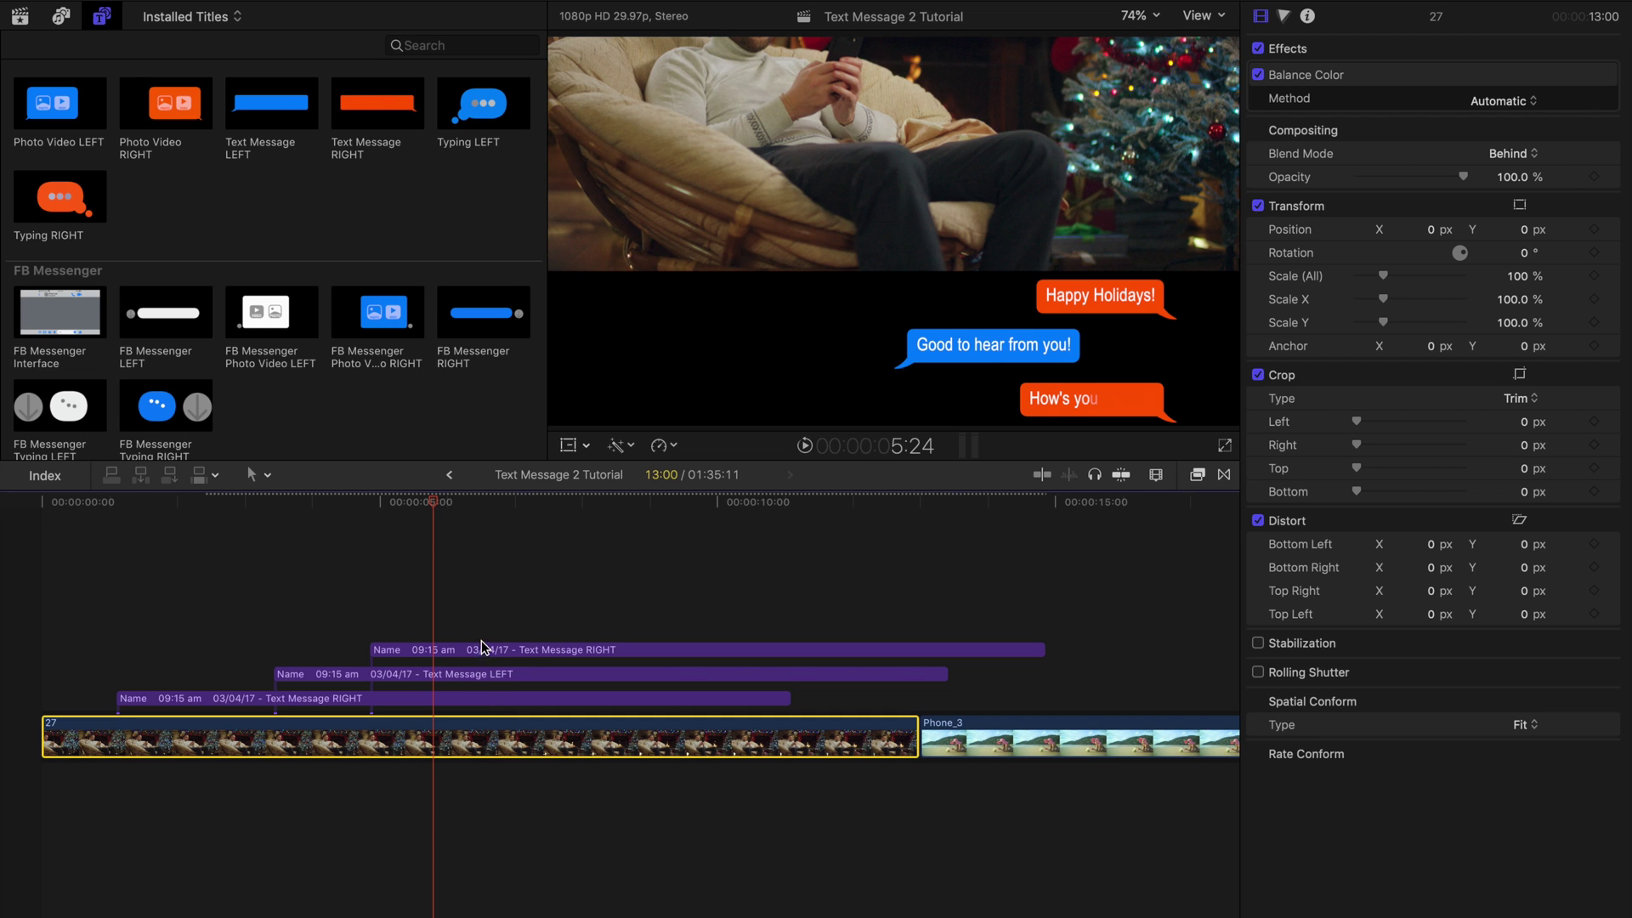
mouse_move(482, 624)
mouse_down()
mouse_move(463, 645)
mouse_move(264, 693)
mouse_move(245, 833)
mouse_up()
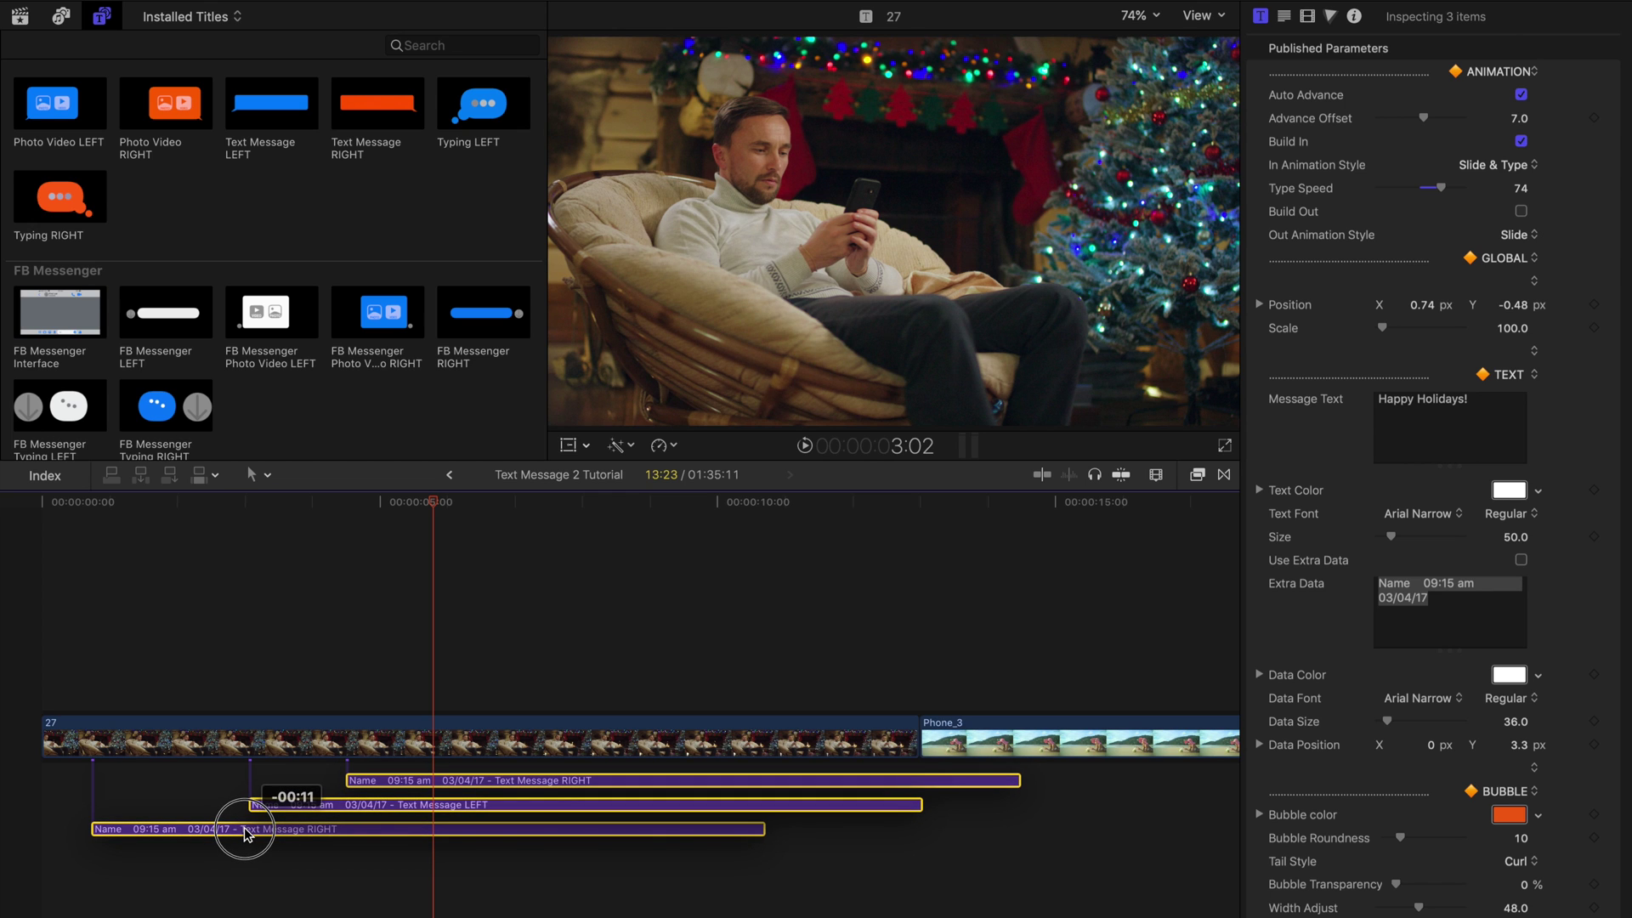
- Move the three titles beneath the video and play back the bubbles from earlier
drag(245, 830, 243, 828)
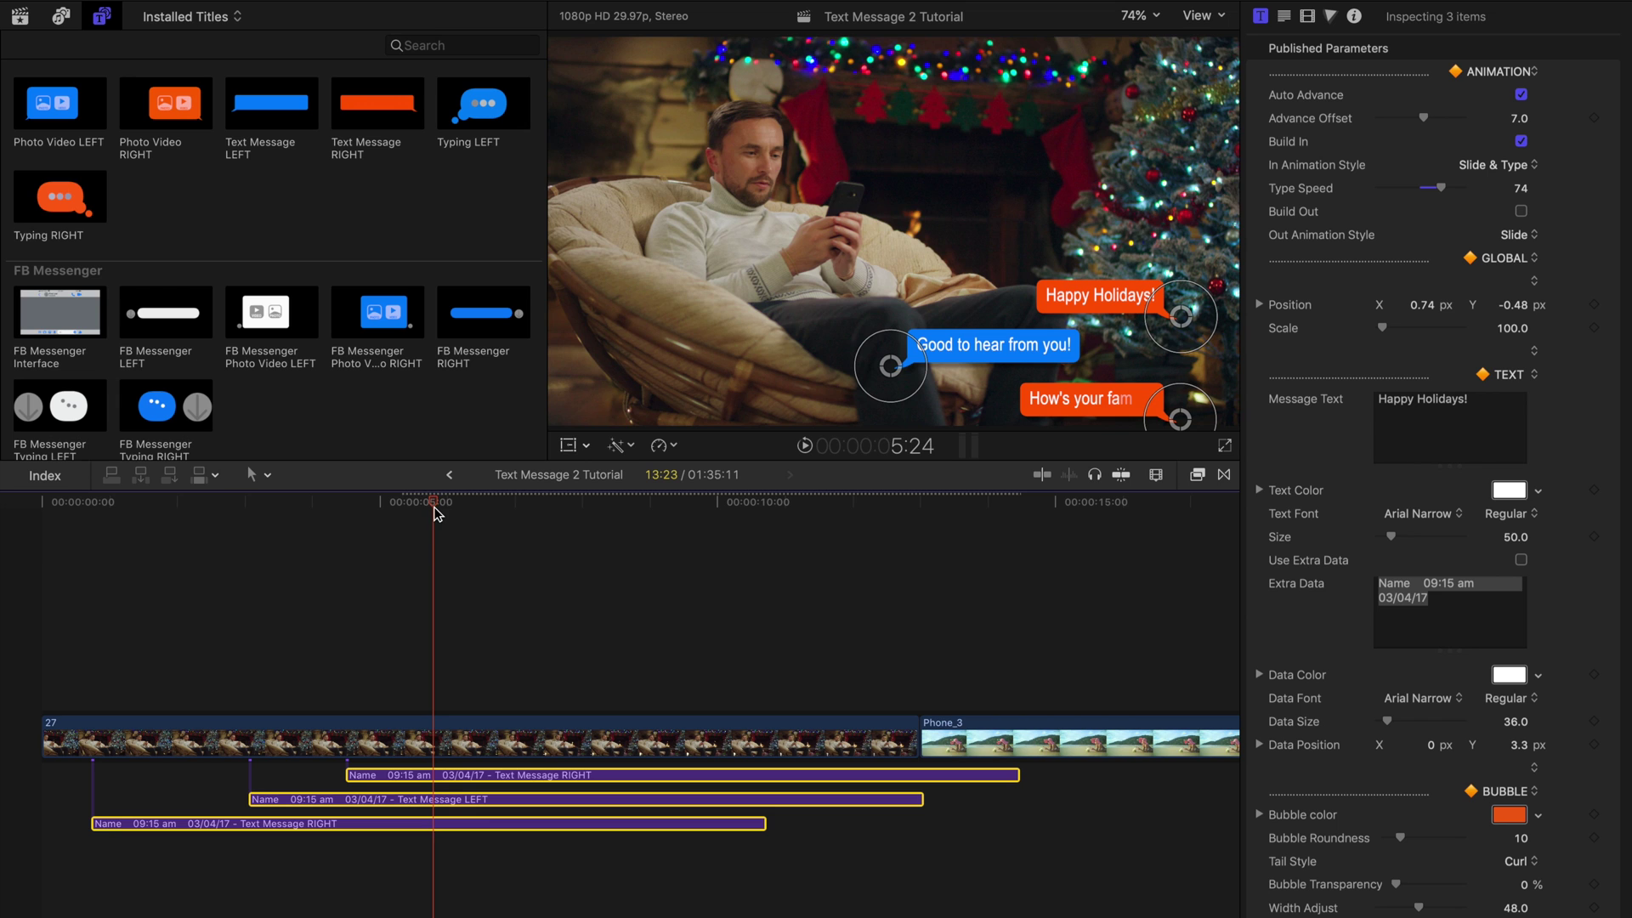
drag(436, 513, 94, 532)
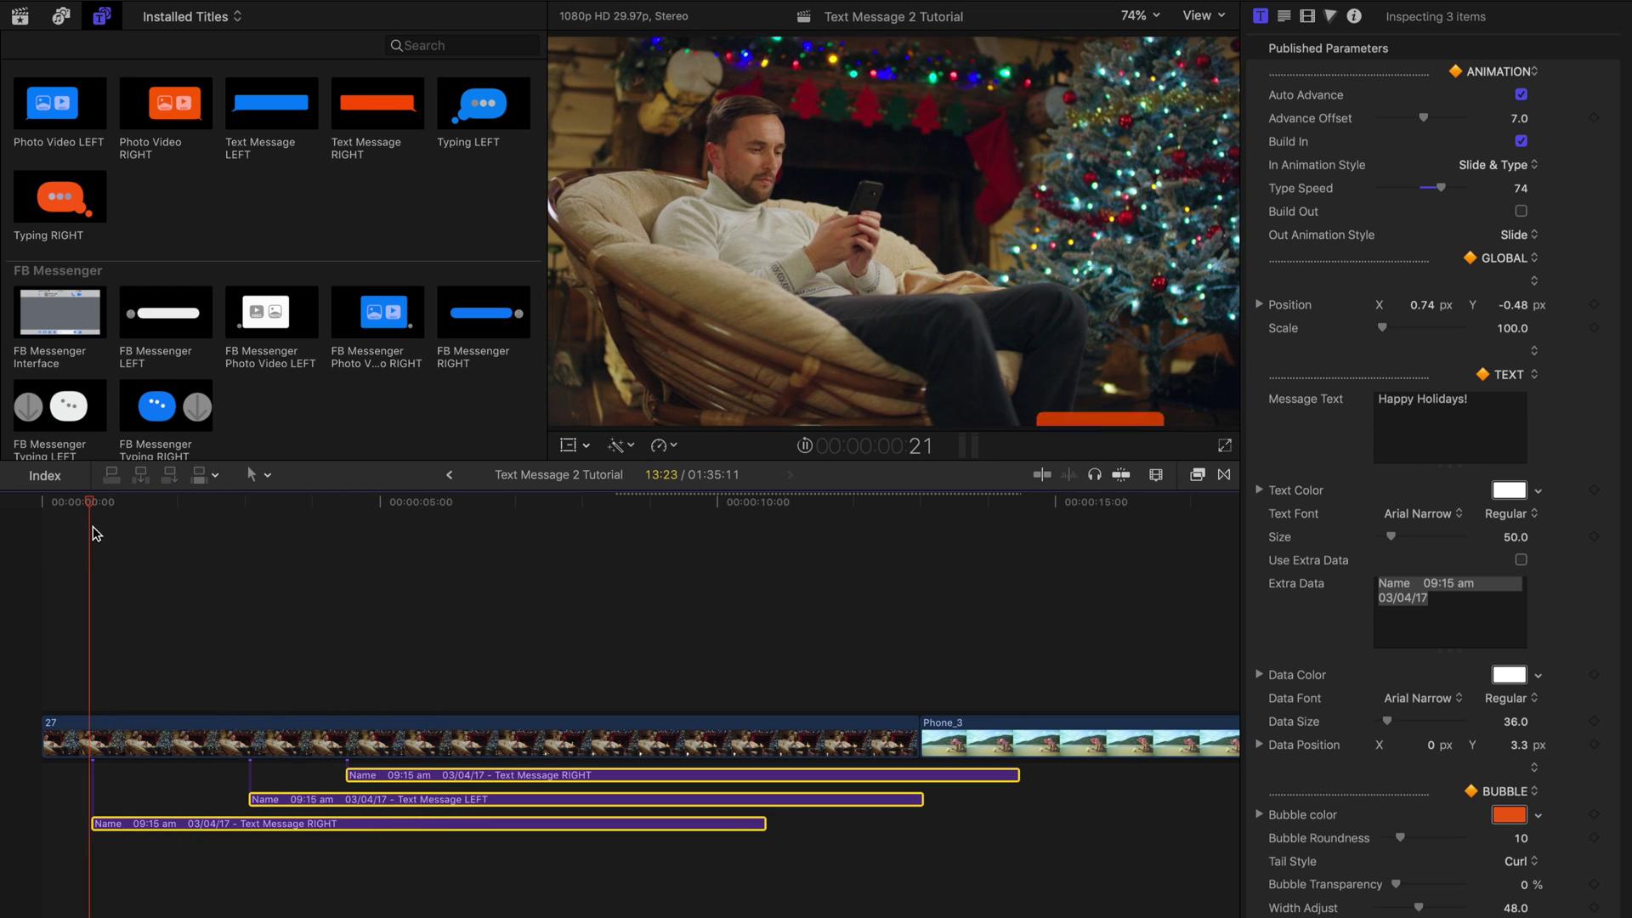
key(space)
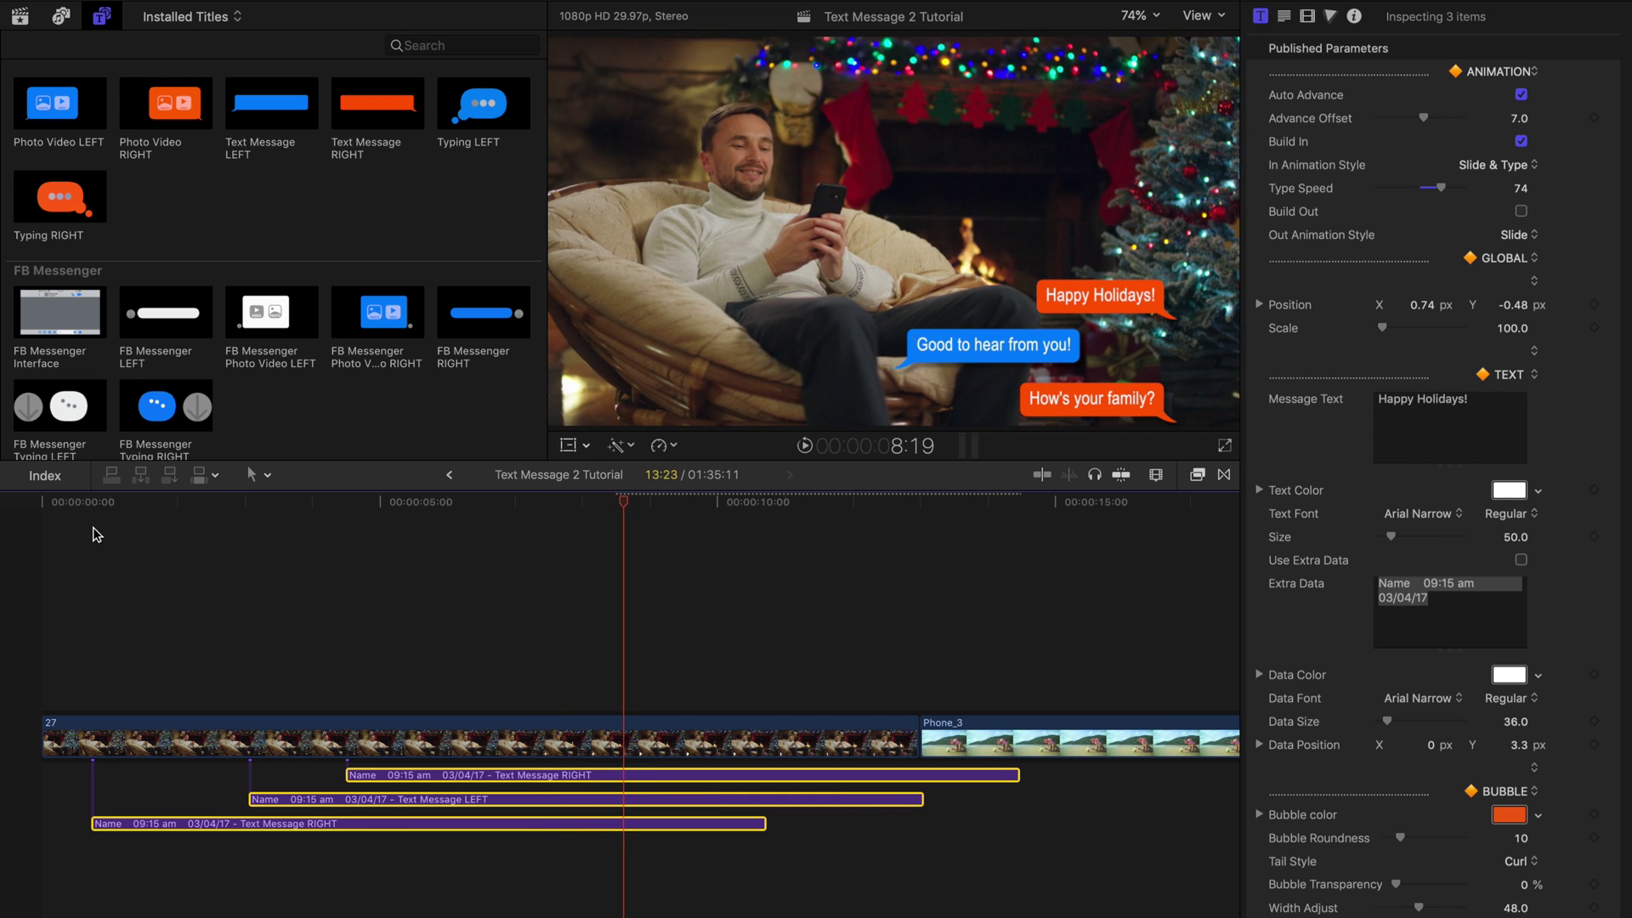
click(466, 508)
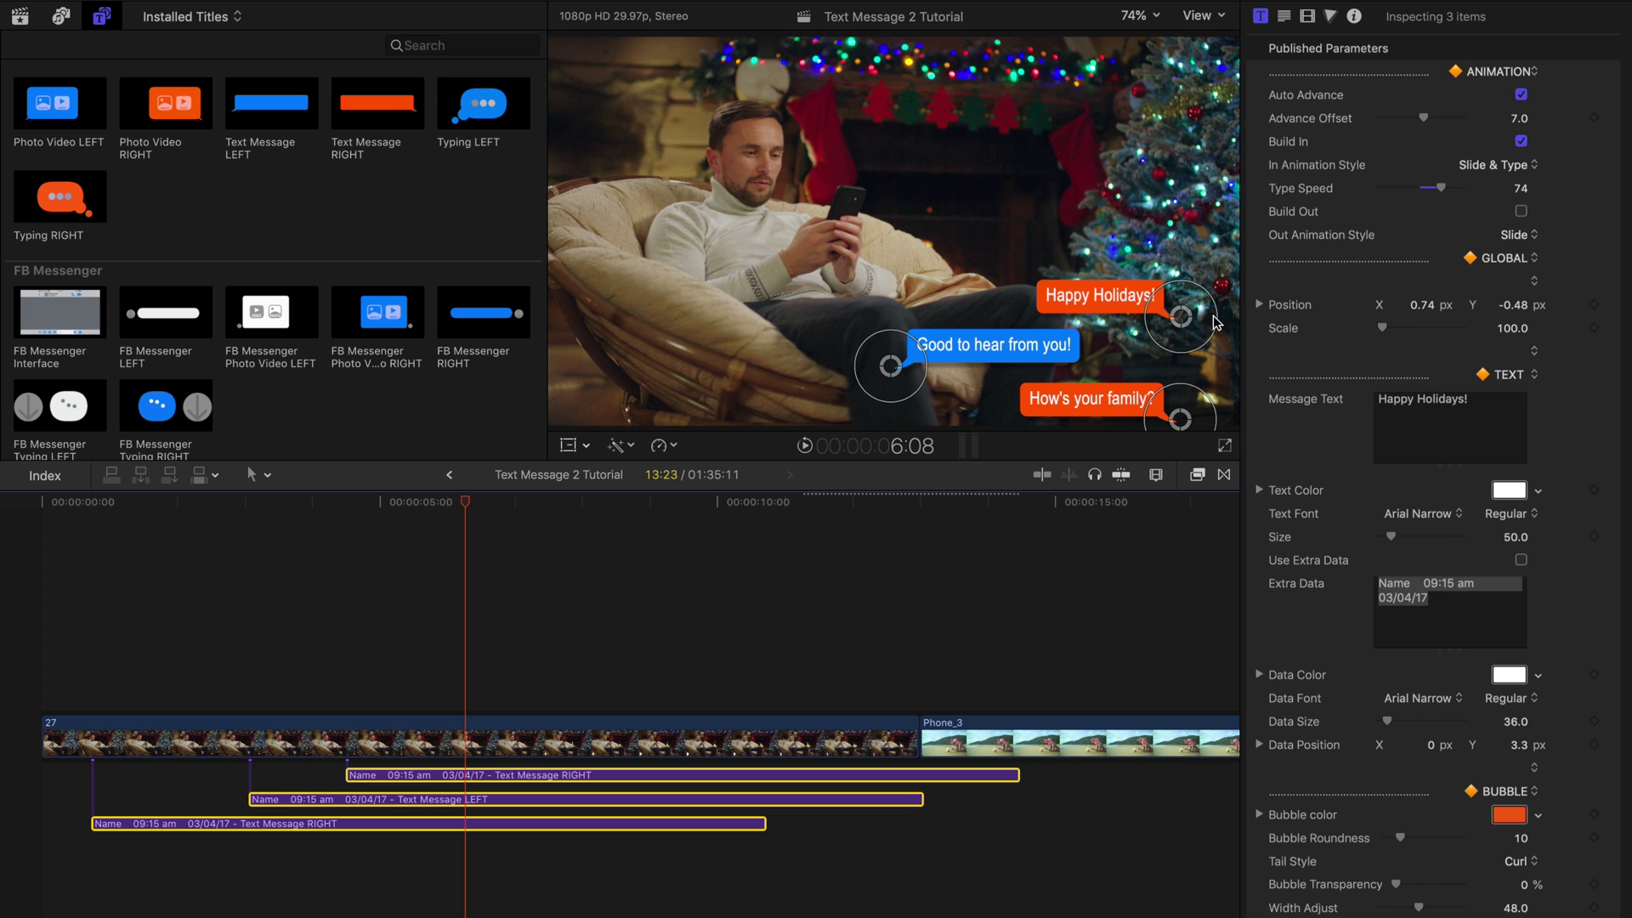
- Select the three message titles and nudge the blue bubble slightly left
click(492, 860)
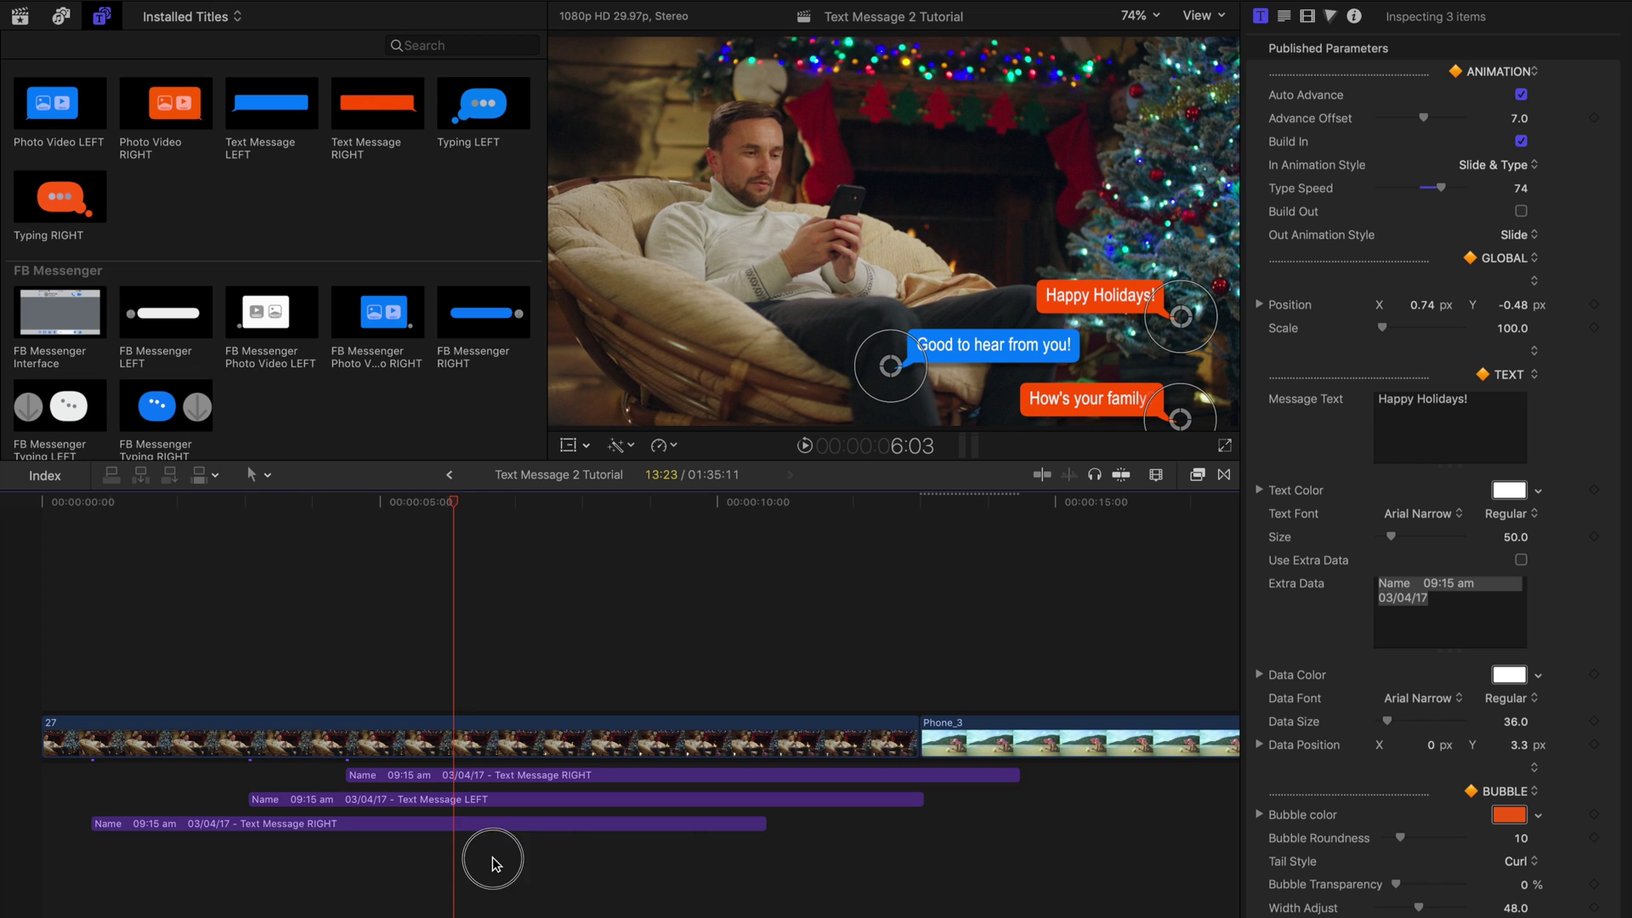
drag(478, 841, 553, 748)
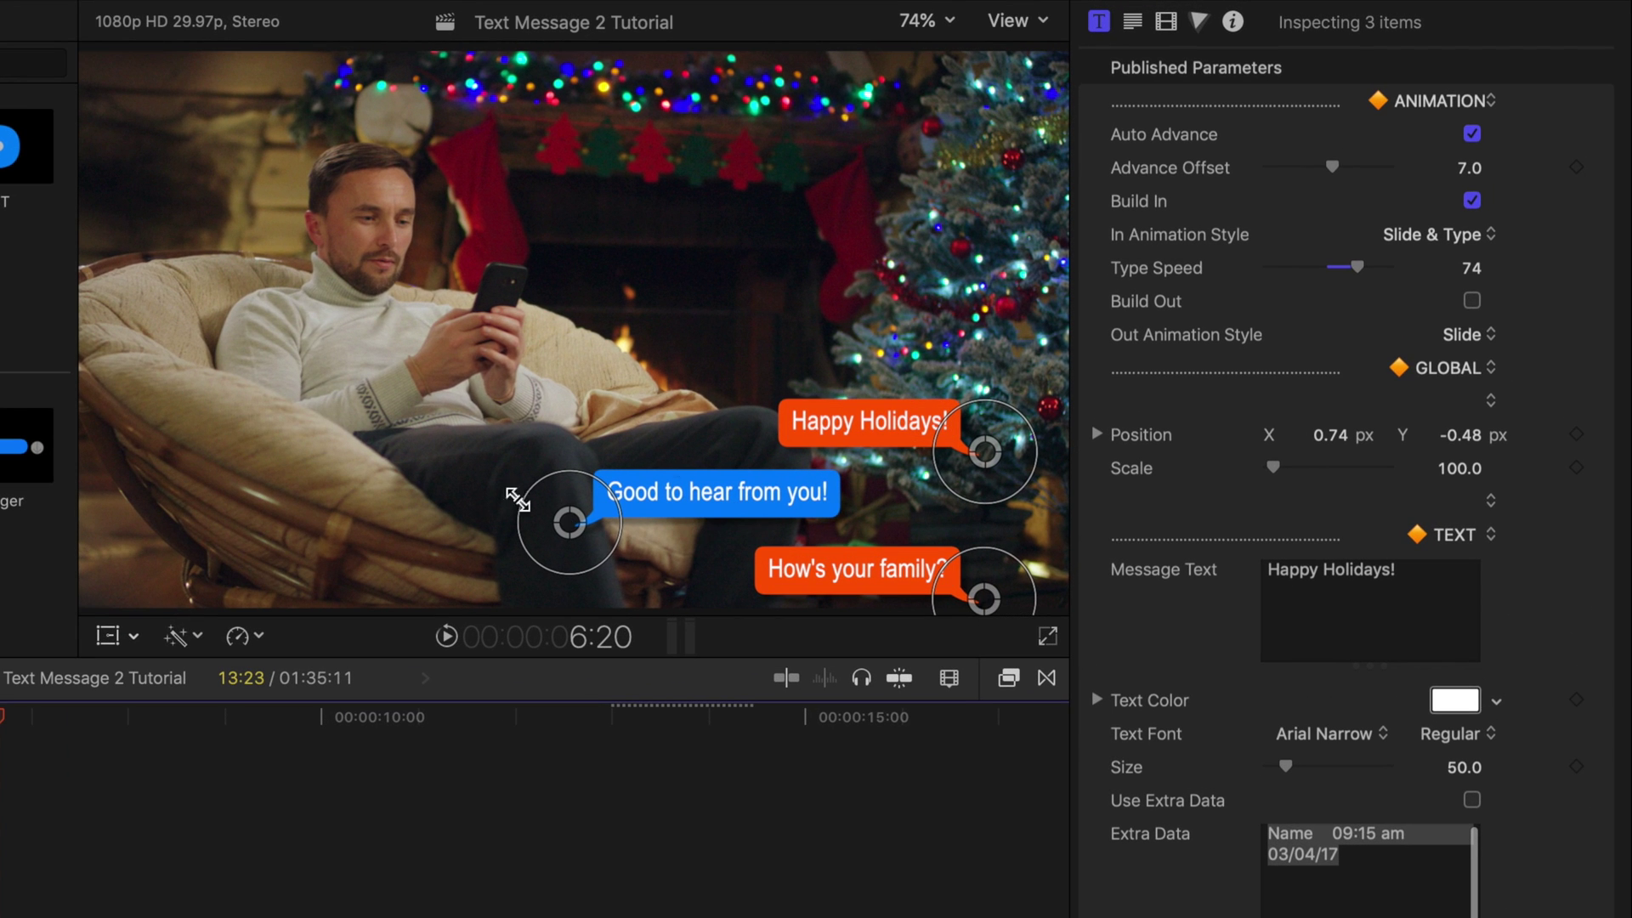
drag(569, 522, 568, 521)
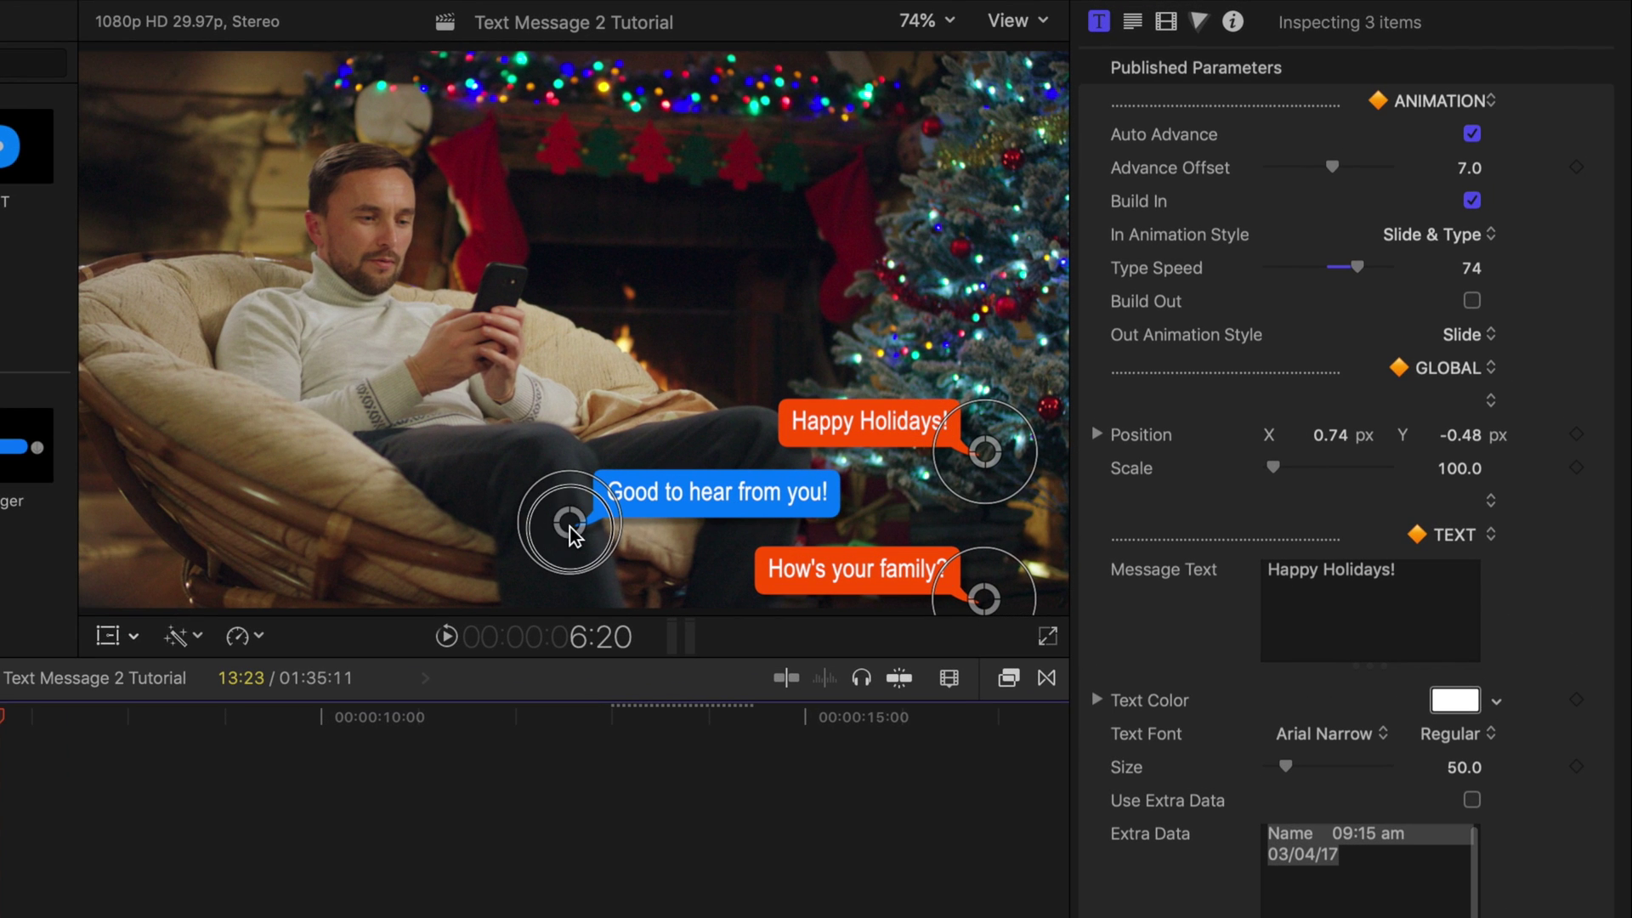
click(59, 724)
key(space)
key(space)
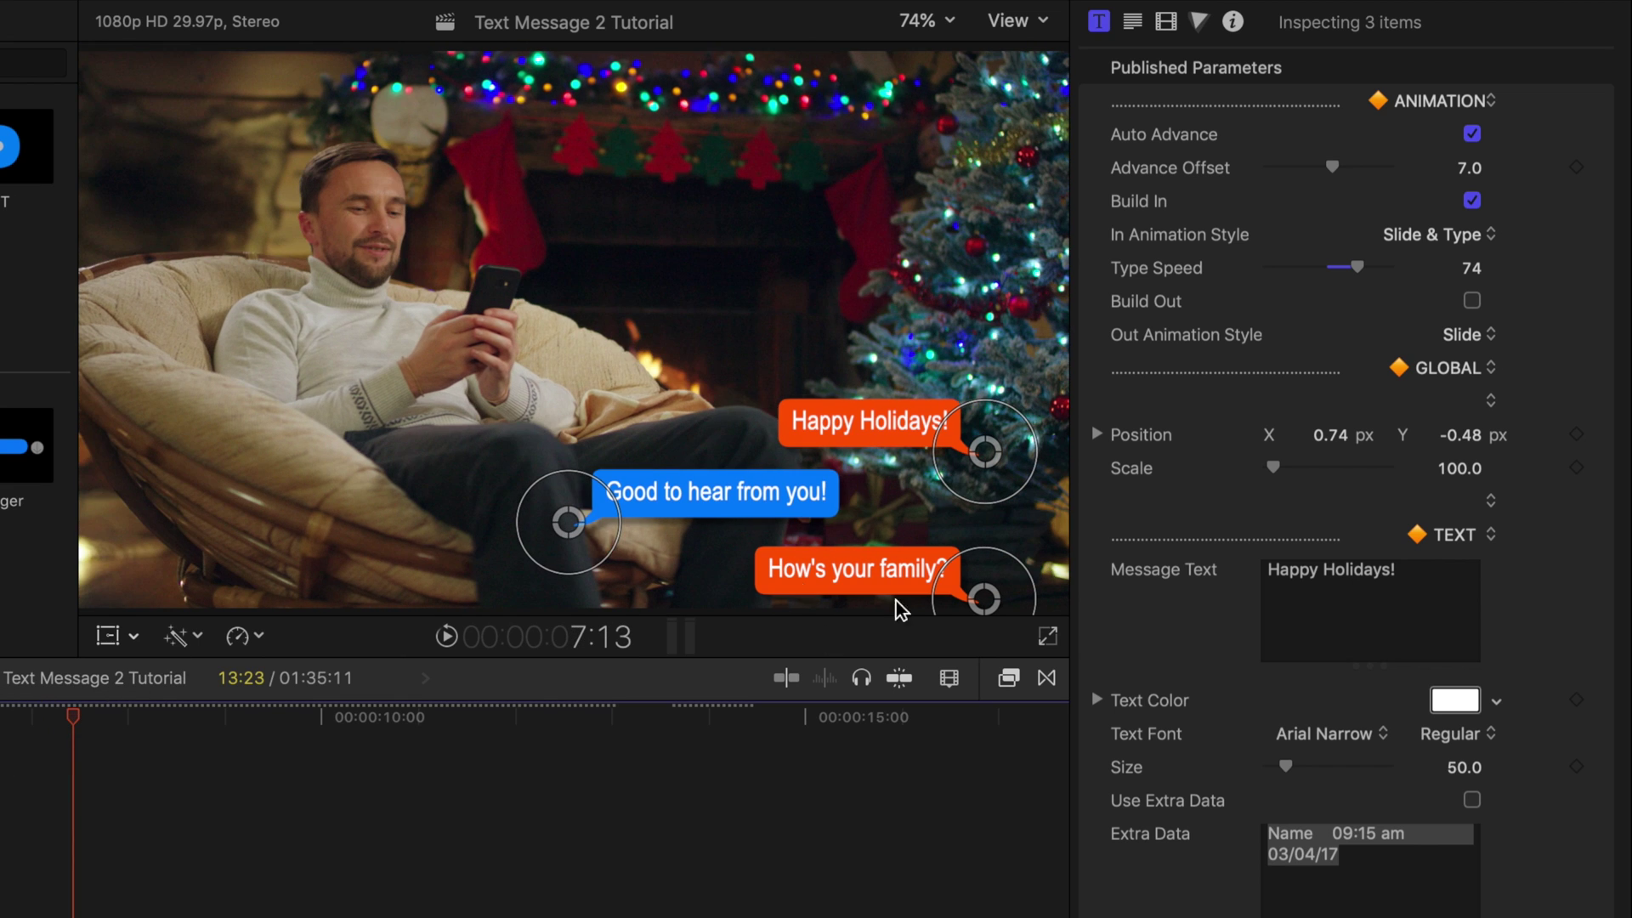
- Restack higher: Happy Holidays! up, blue bubble under it, How's your family? below
drag(571, 526, 499, 464)
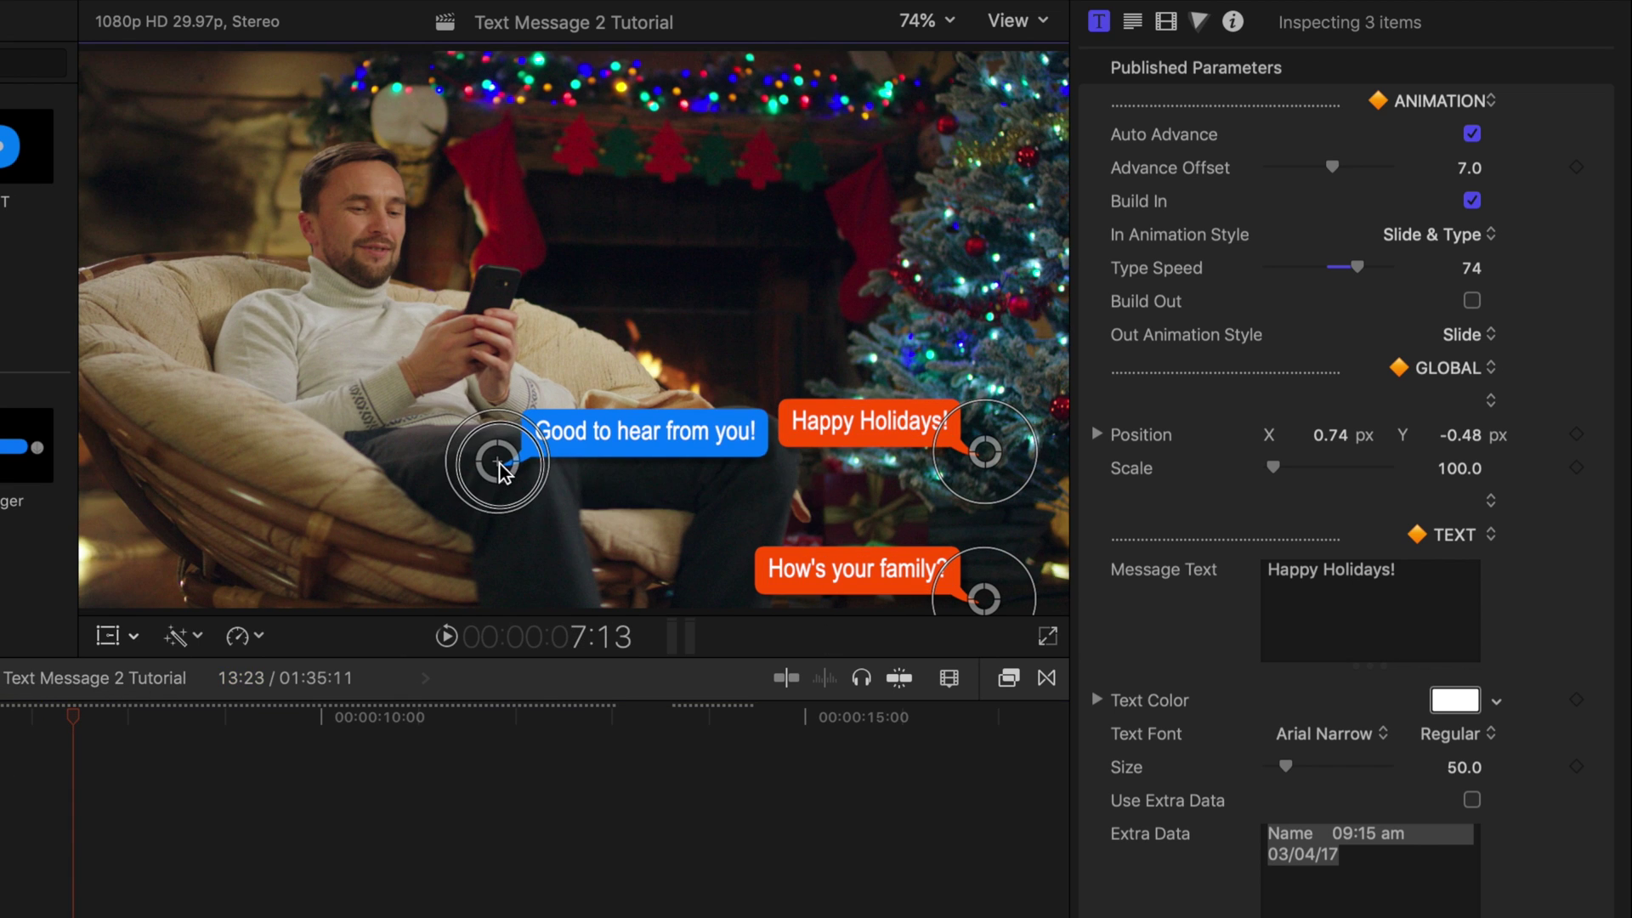
mouse_move(935, 355)
mouse_down()
mouse_move(910, 282)
mouse_move(933, 308)
mouse_up()
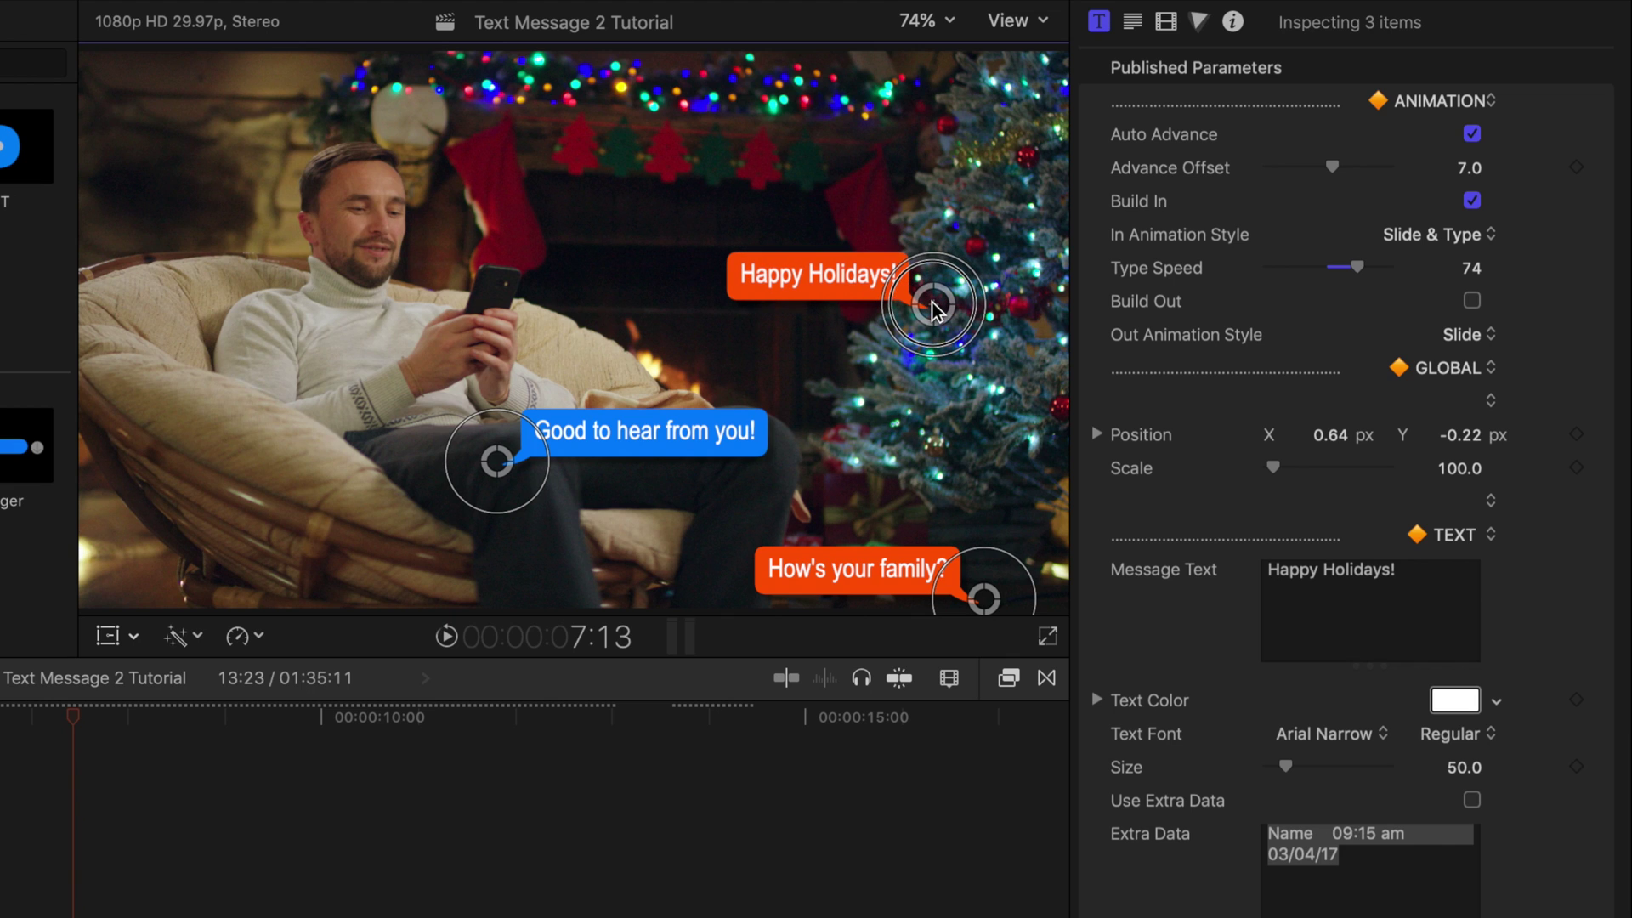
drag(503, 473, 583, 396)
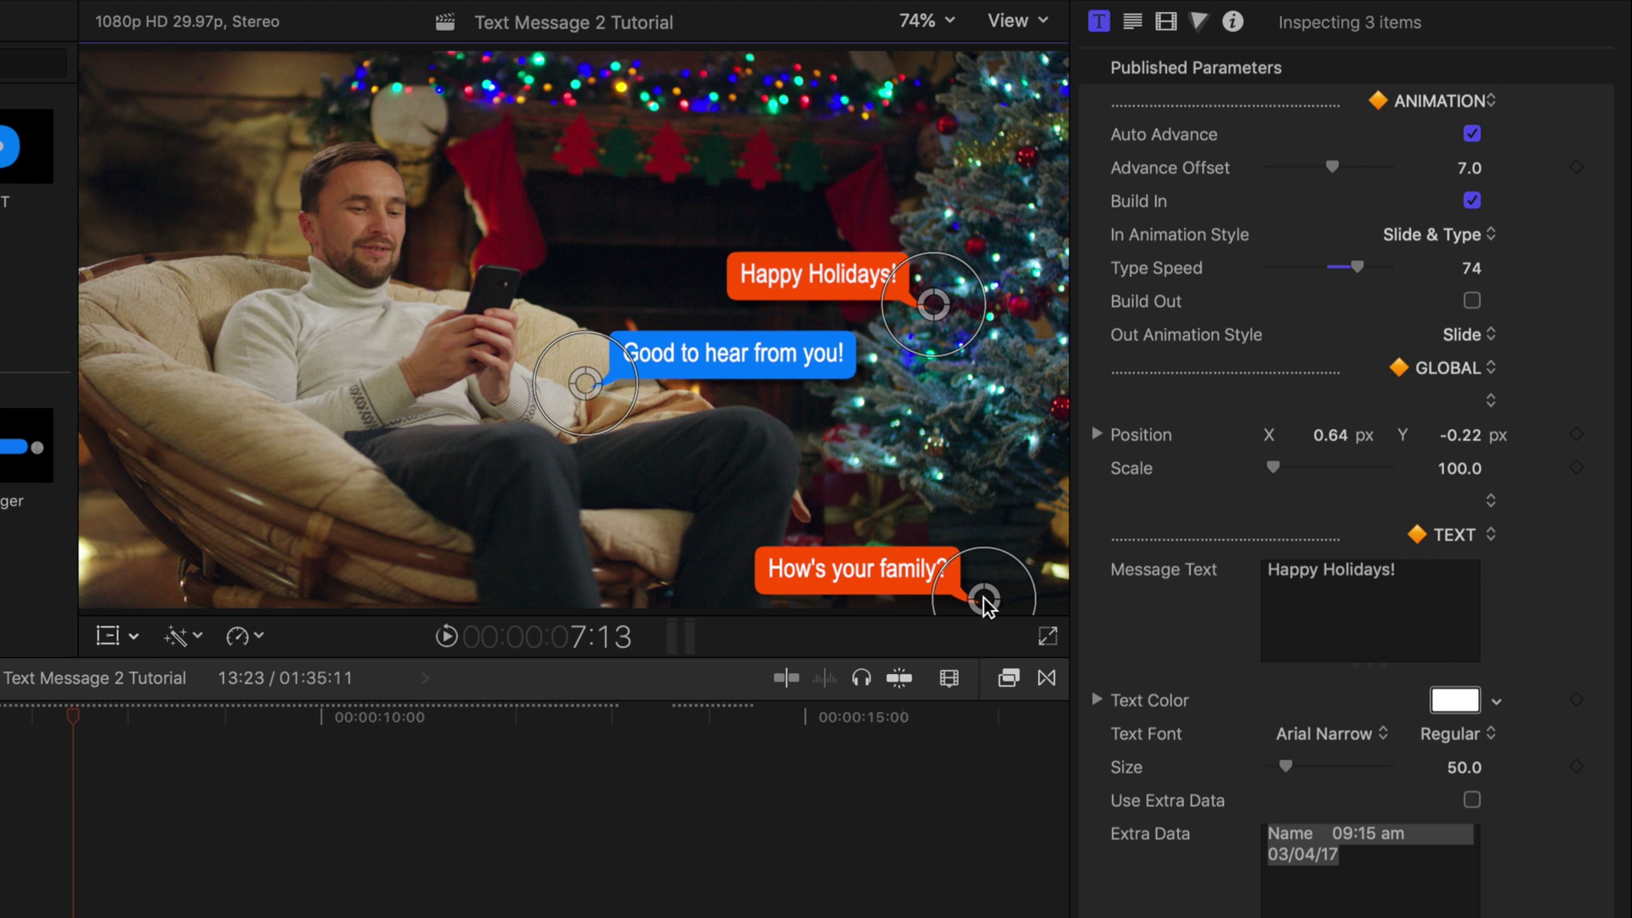
mouse_move(982, 596)
mouse_down()
mouse_move(939, 492)
mouse_move(952, 448)
mouse_move(935, 457)
mouse_move(903, 376)
mouse_move(936, 431)
mouse_up()
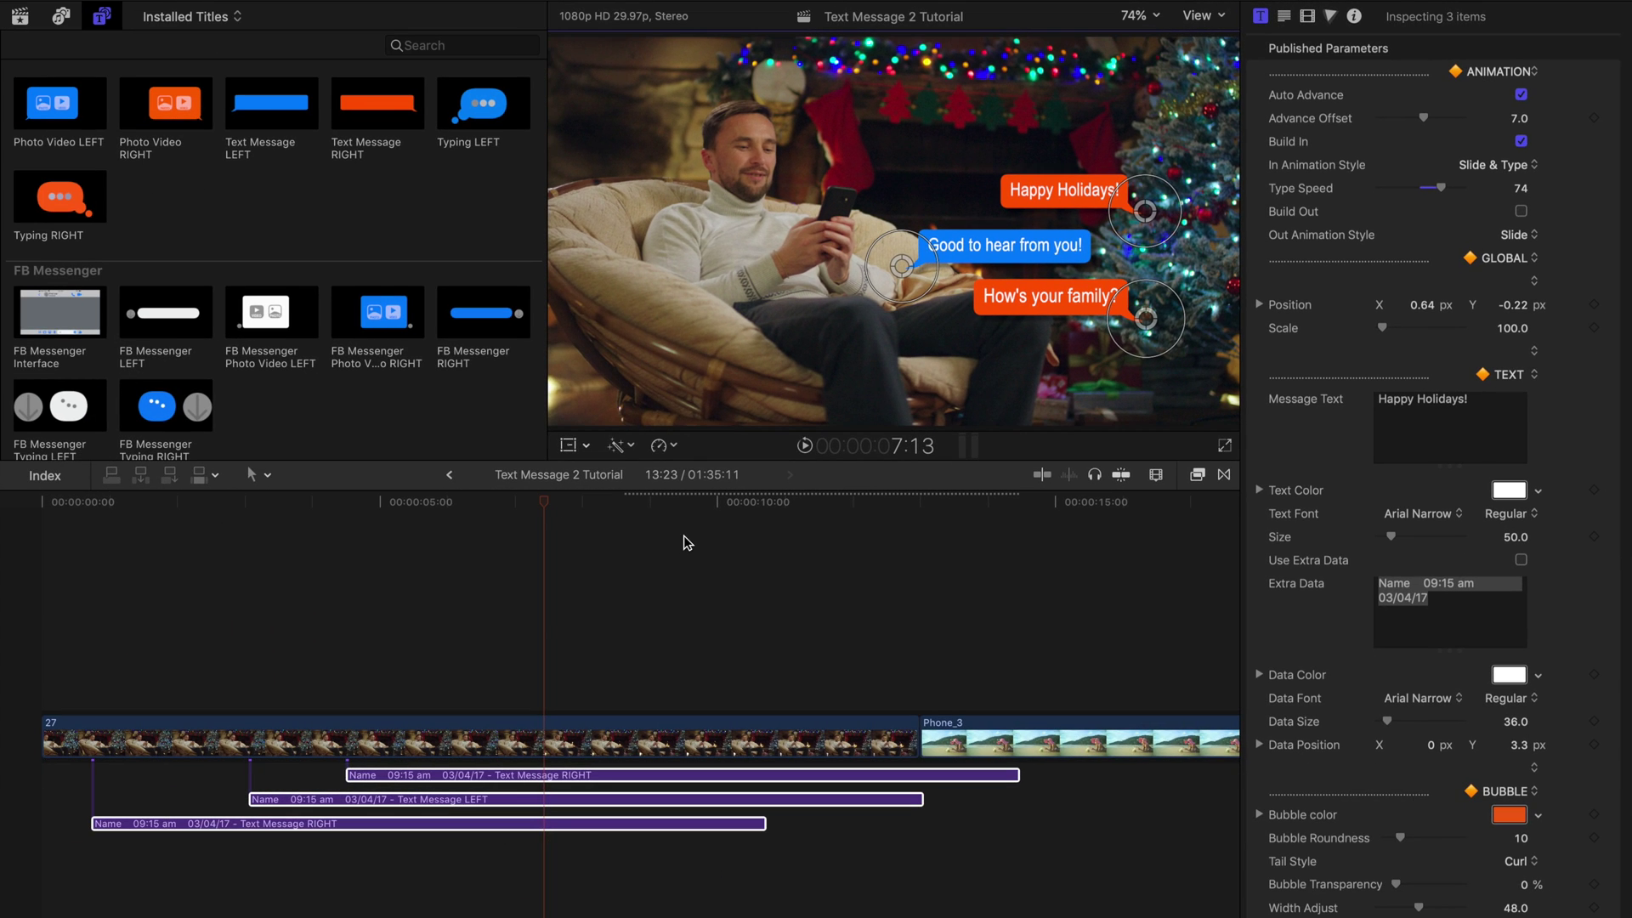
click(92, 501)
key(space)
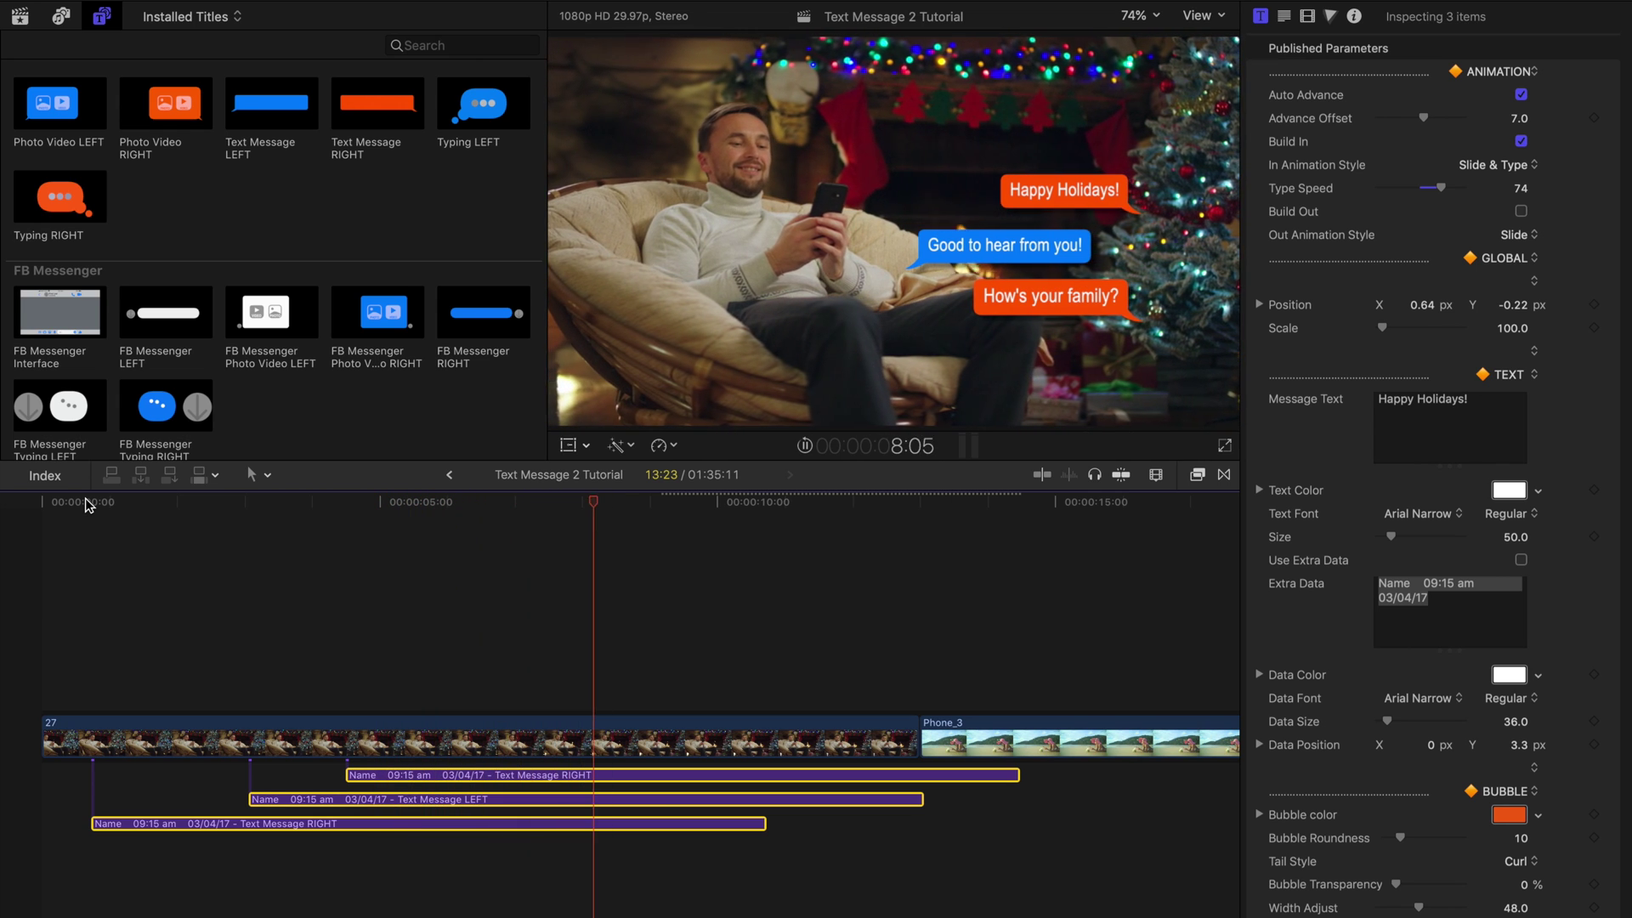
key(space)
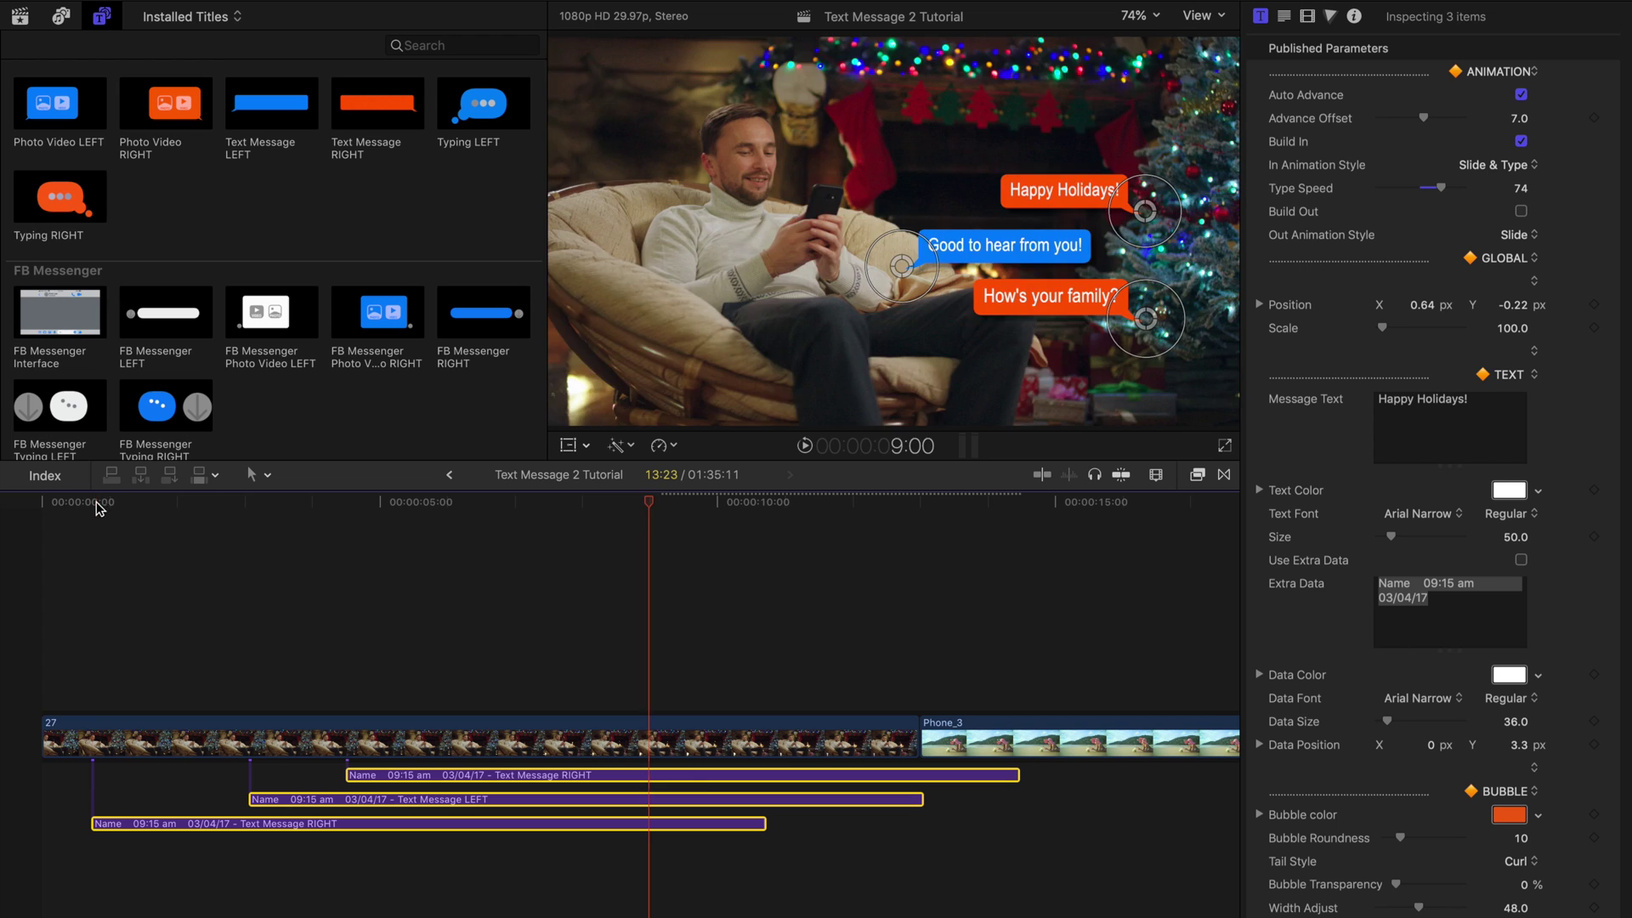
click(83, 503)
key(space)
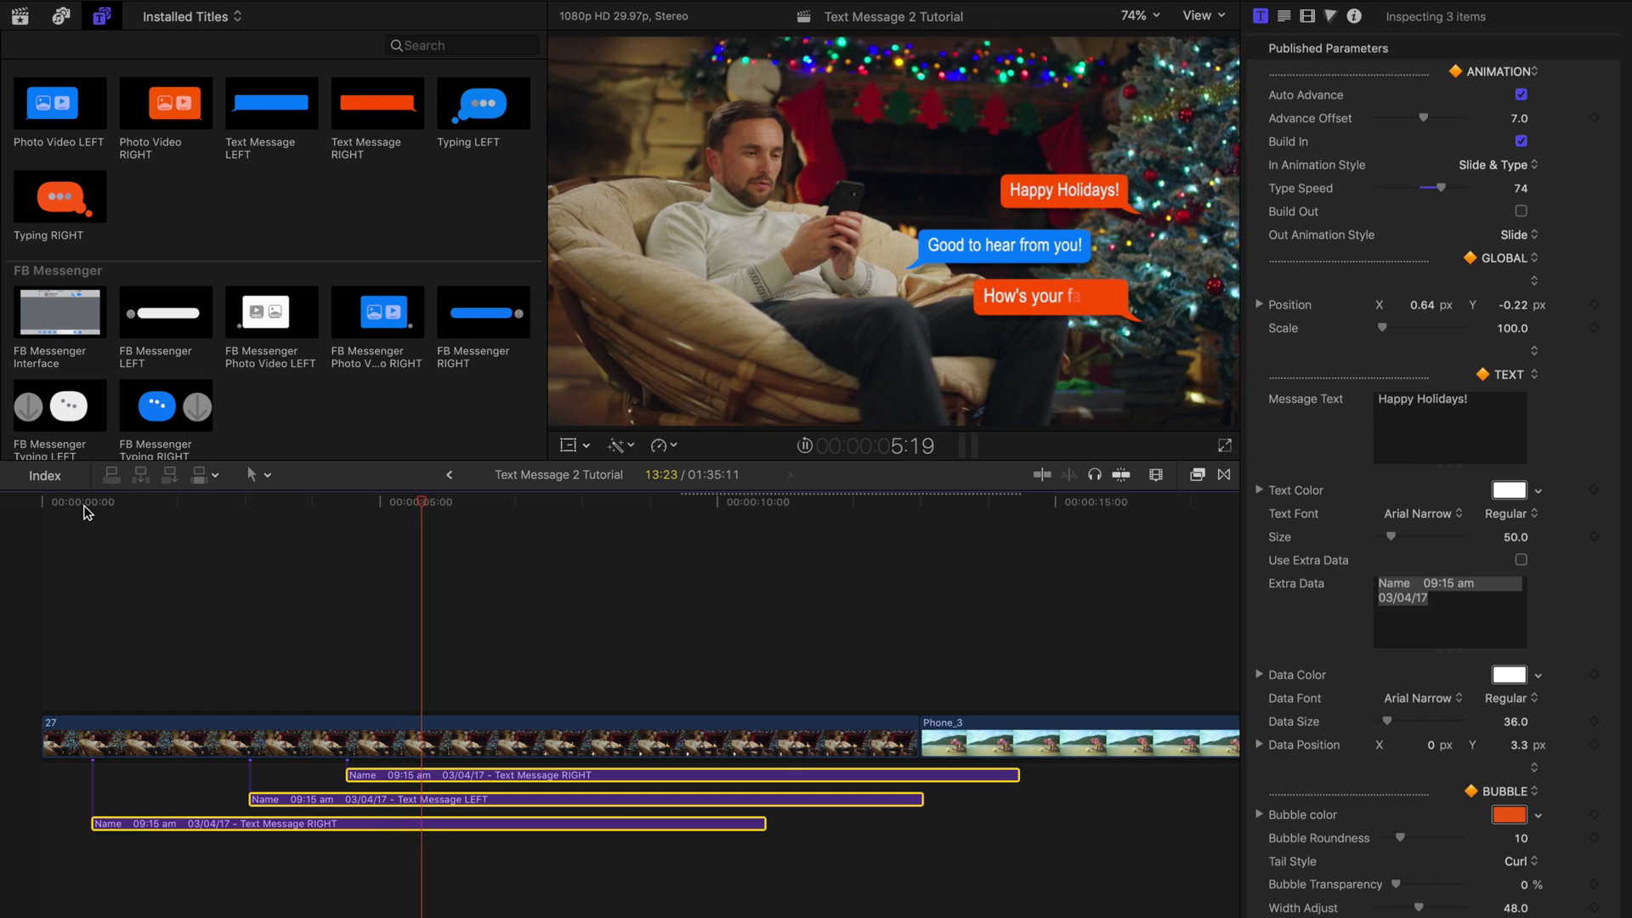
key(space)
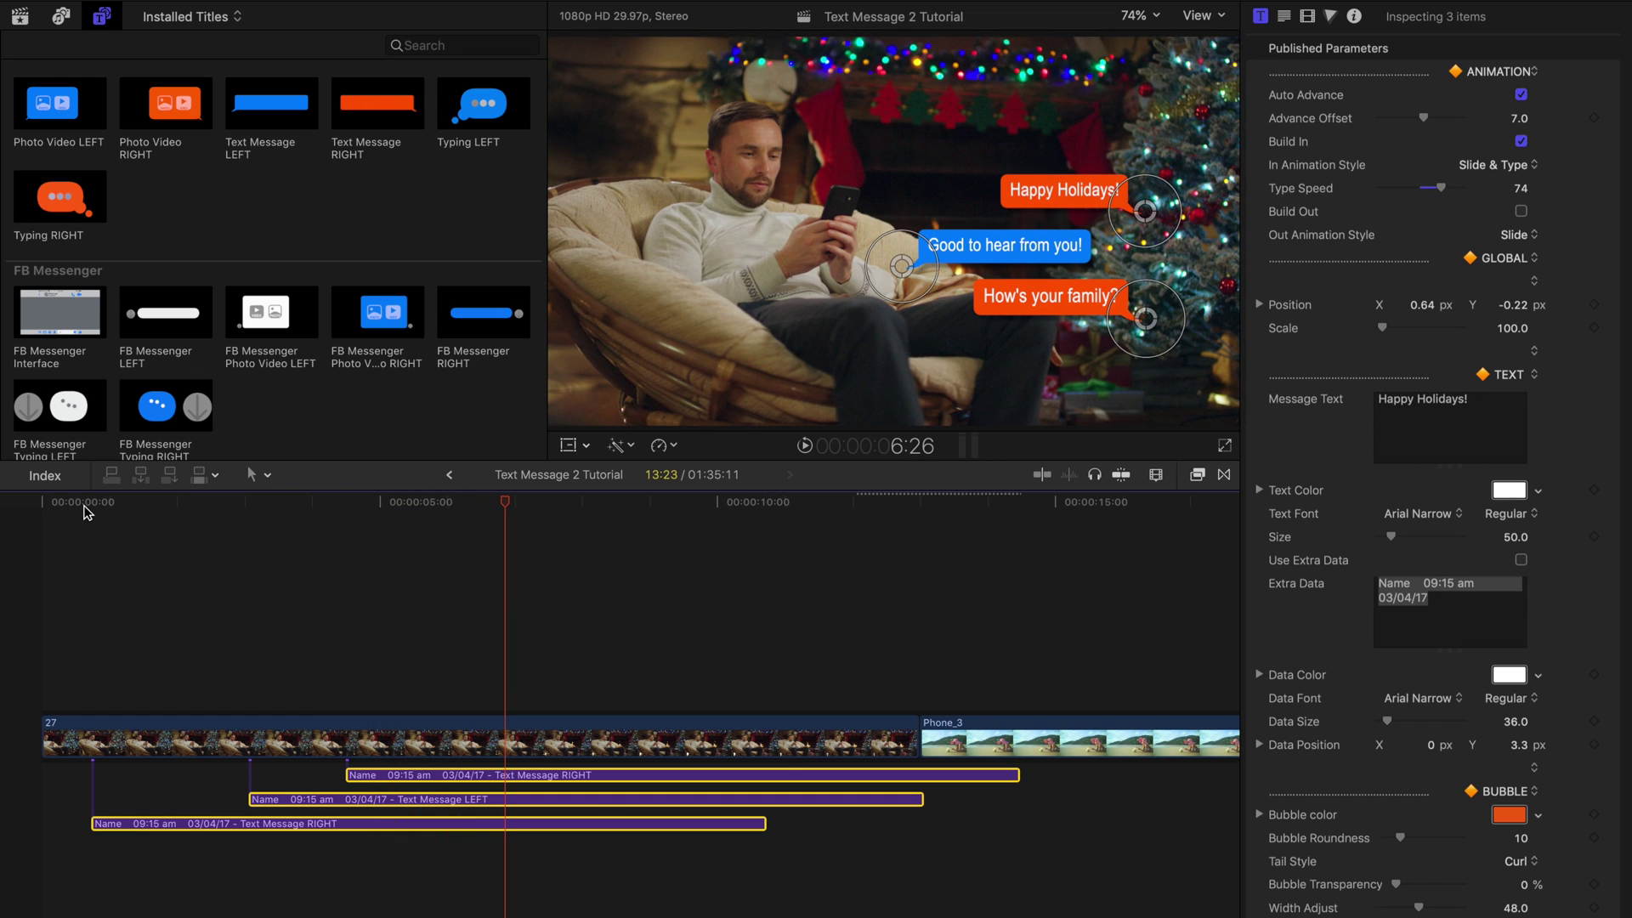
mouse_move(474, 502)
mouse_down()
mouse_move(408, 501)
mouse_move(486, 510)
mouse_up()
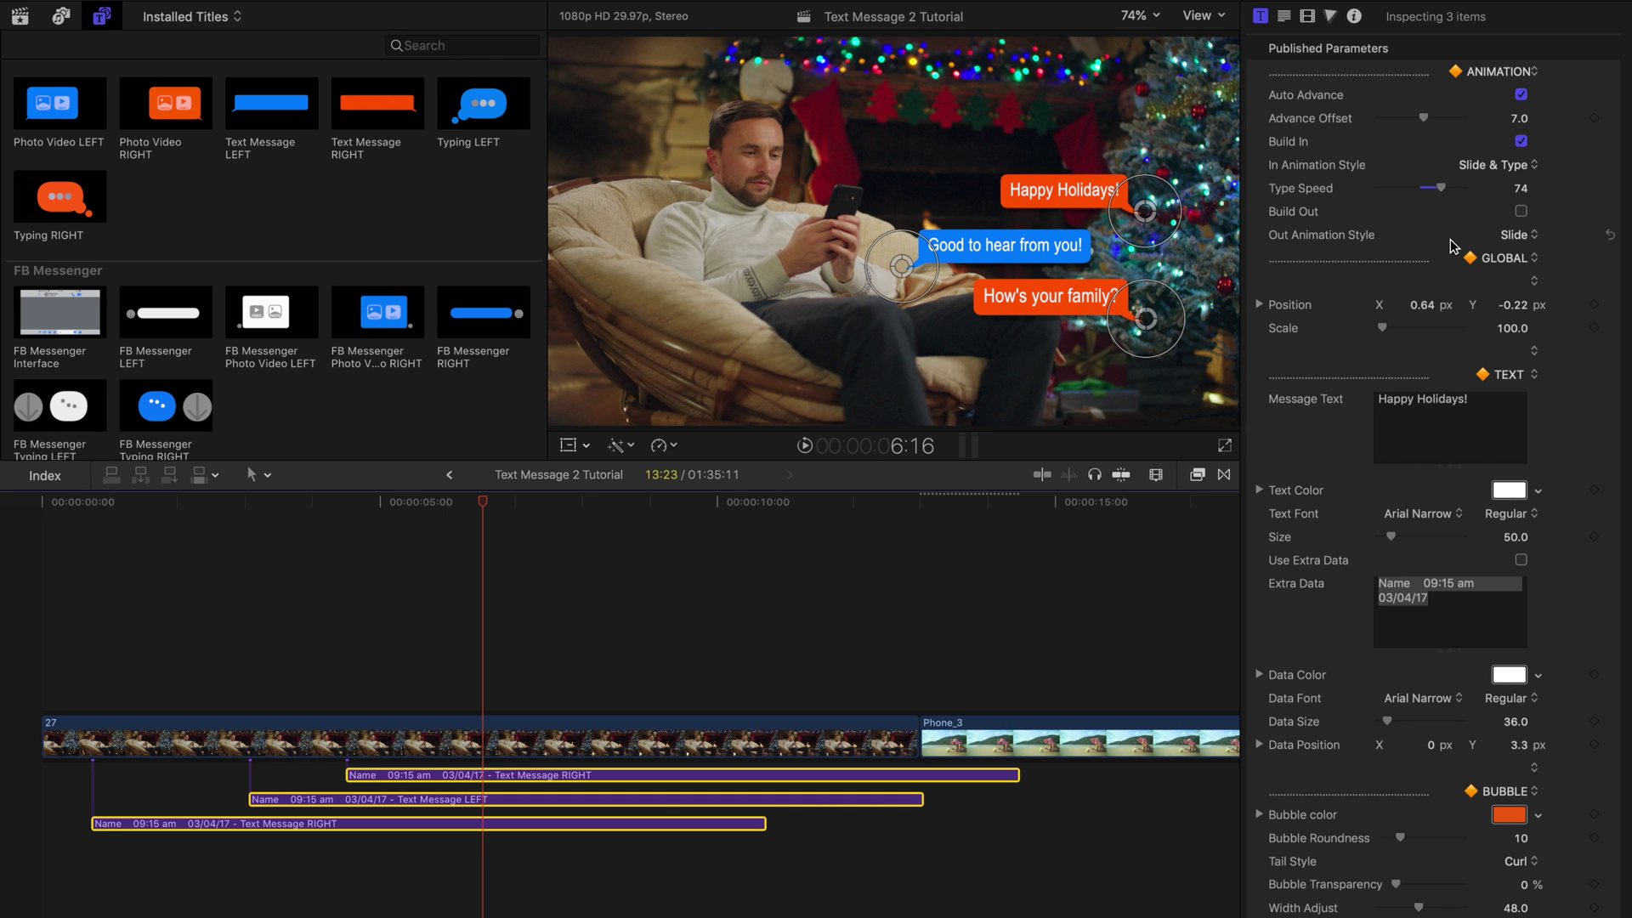
click(1516, 238)
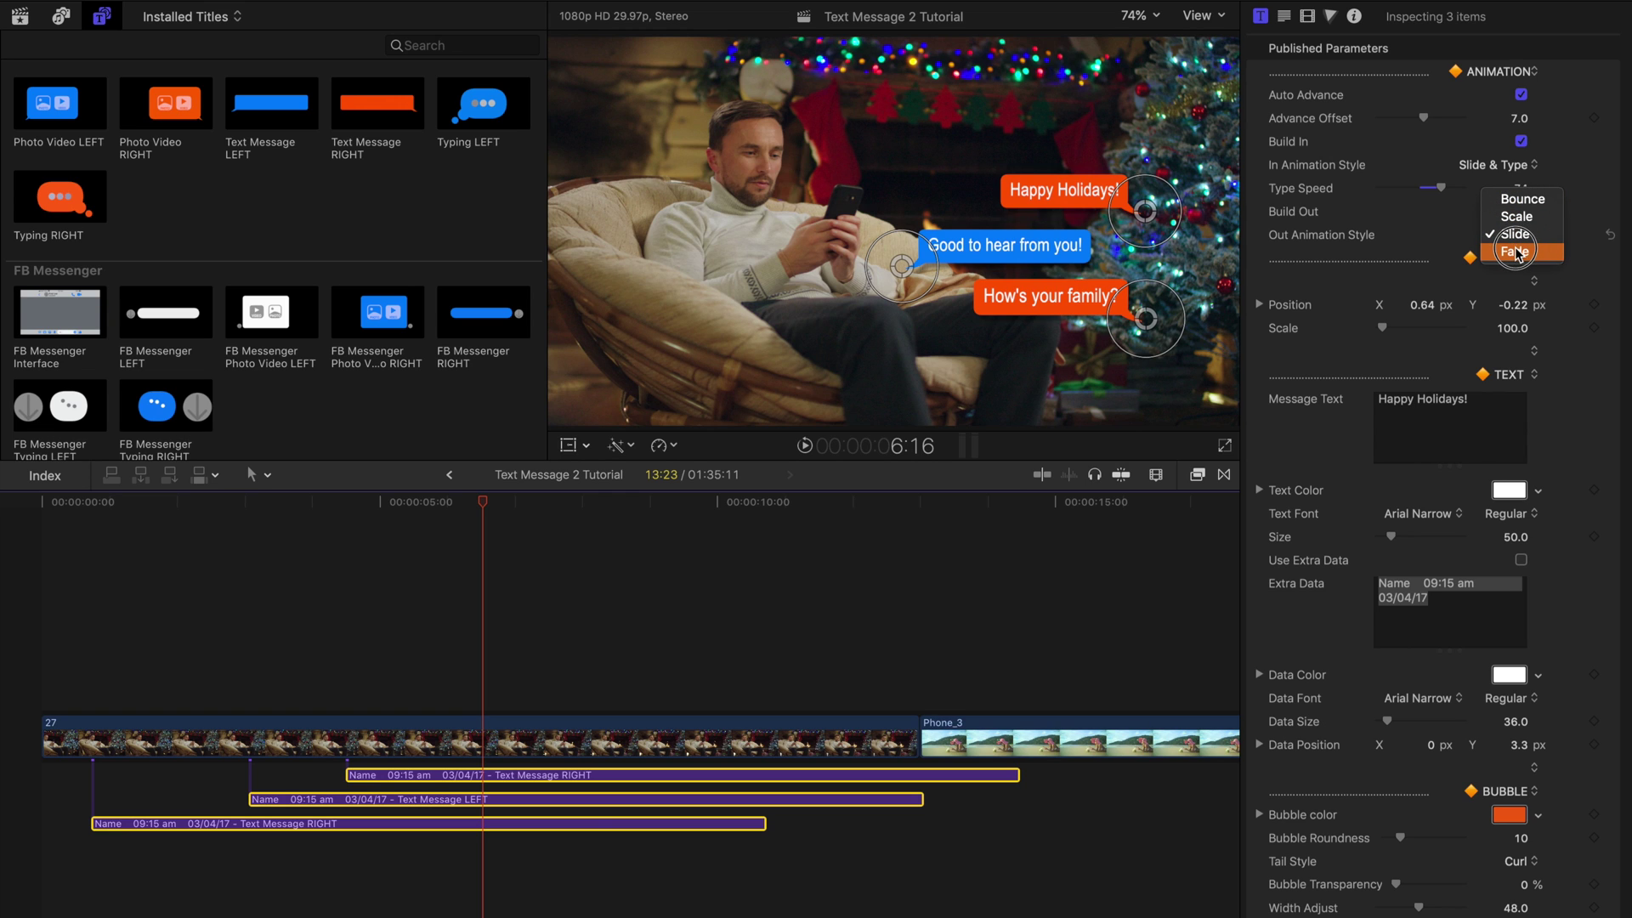
- Select only the Happy Holidays! title clip and park the playhead at 9:14
click(1338, 263)
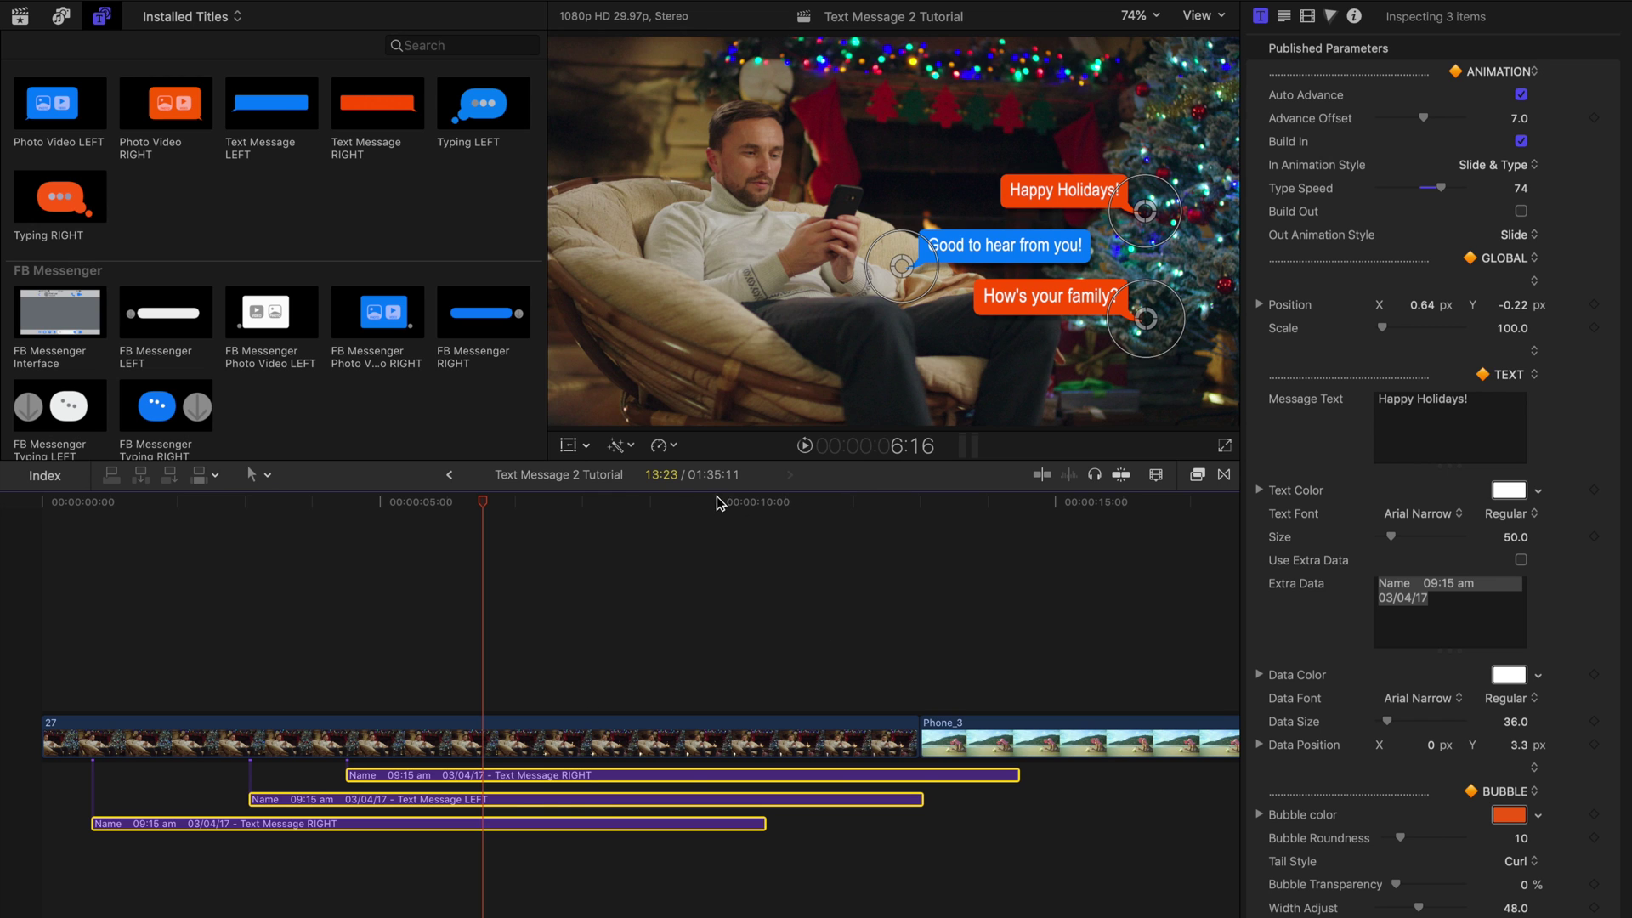
mouse_move(717, 503)
mouse_down()
mouse_move(648, 510)
mouse_move(739, 509)
mouse_move(677, 503)
mouse_up()
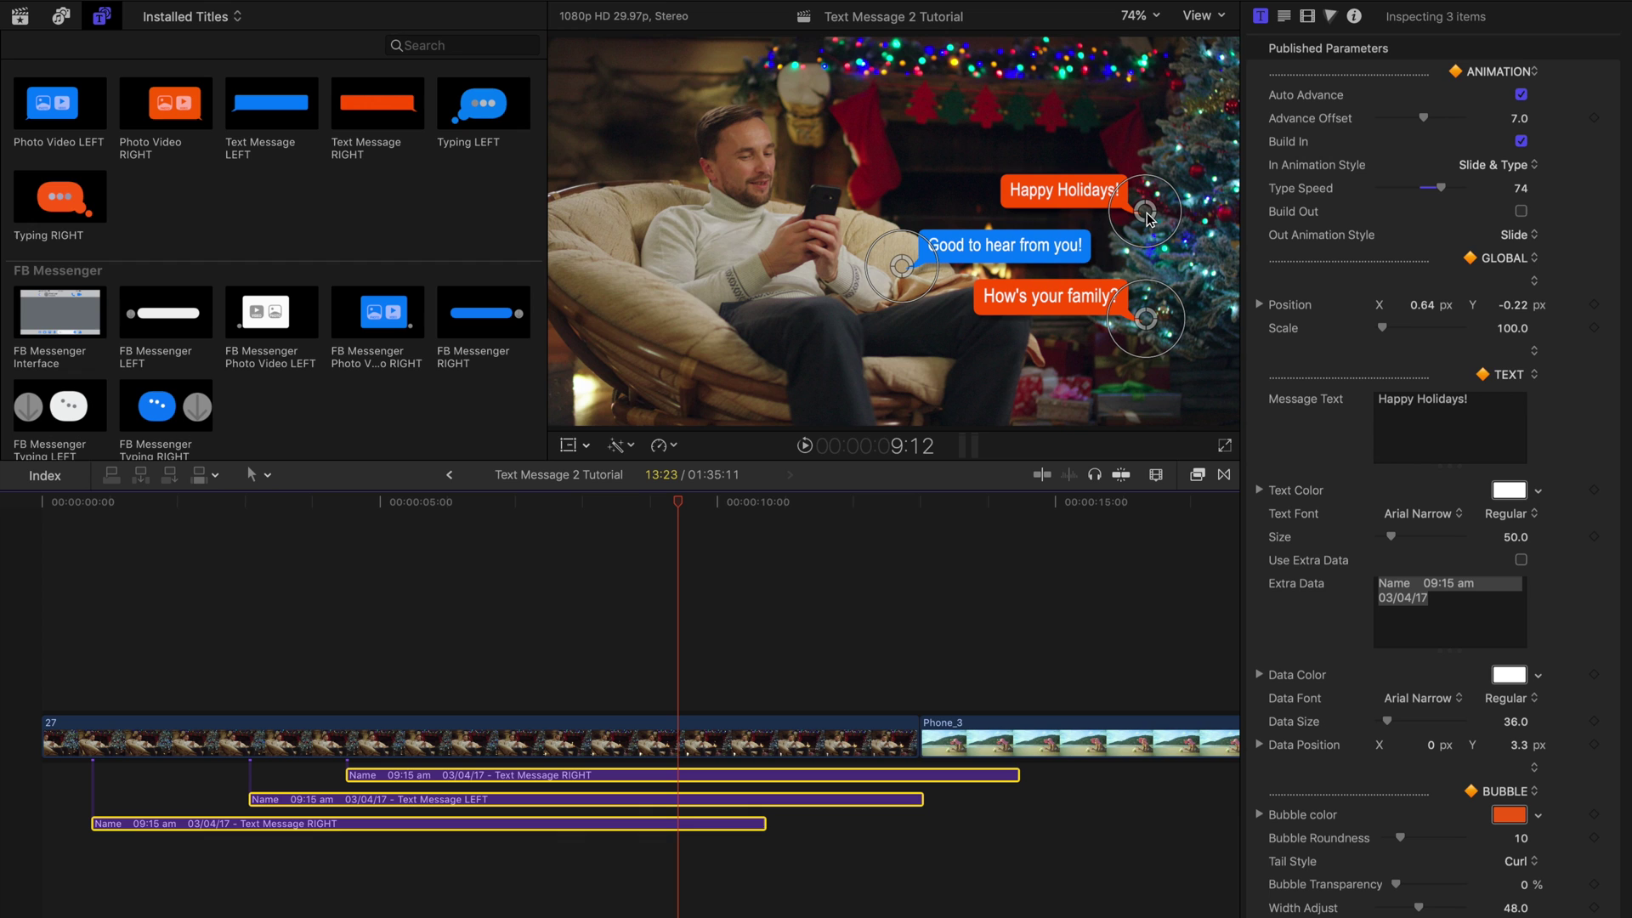
click(1511, 235)
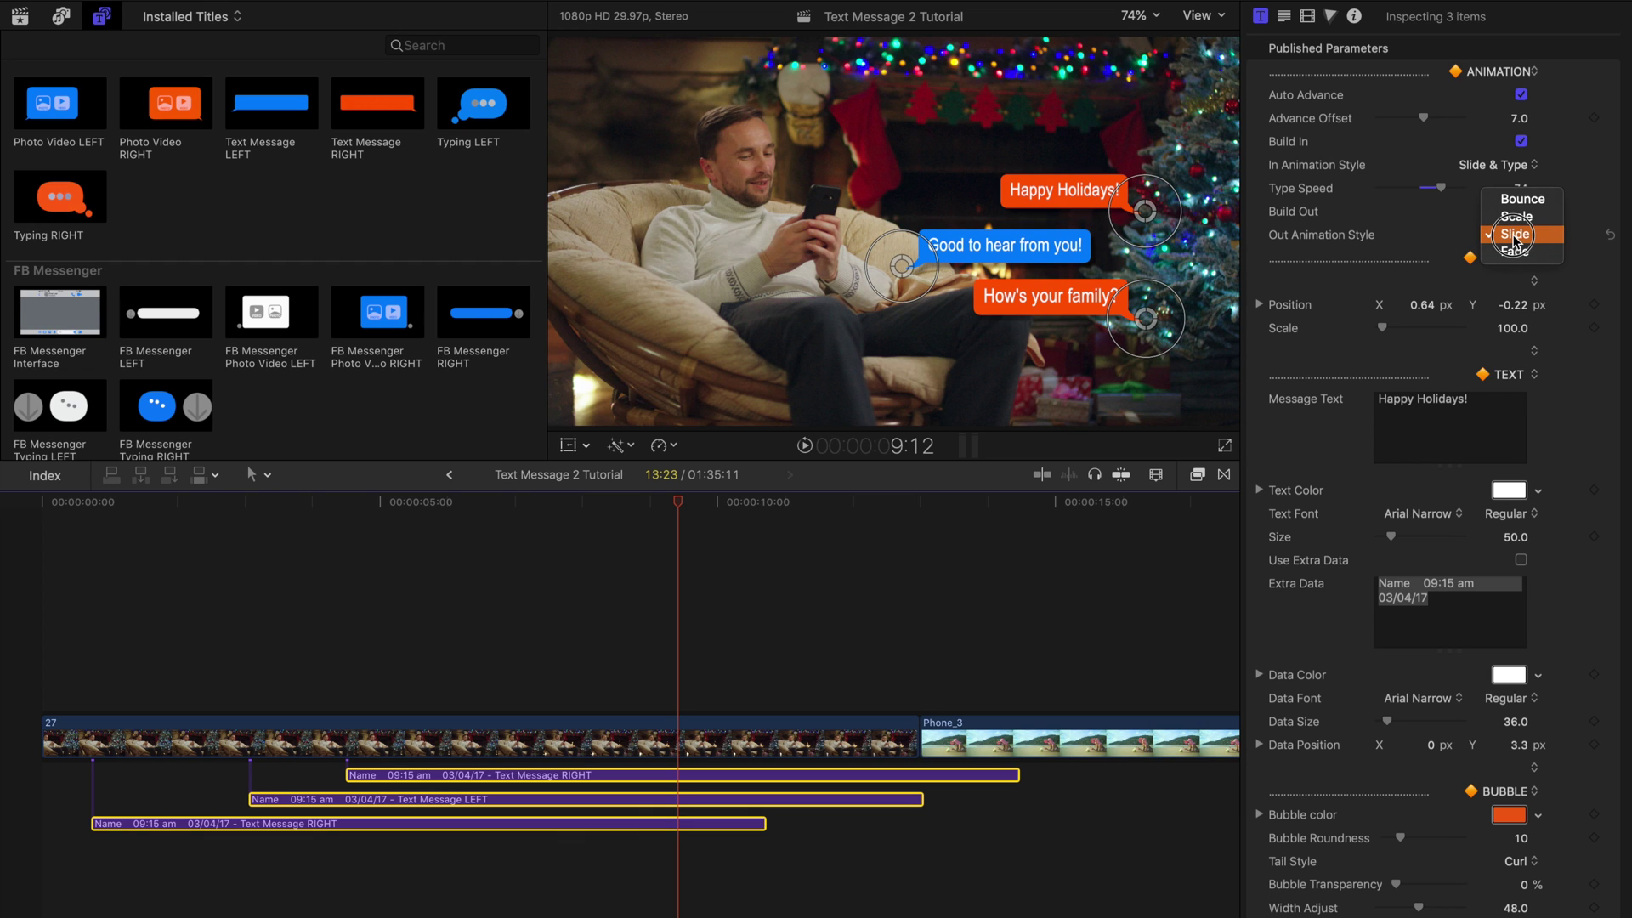
click(572, 685)
click(570, 680)
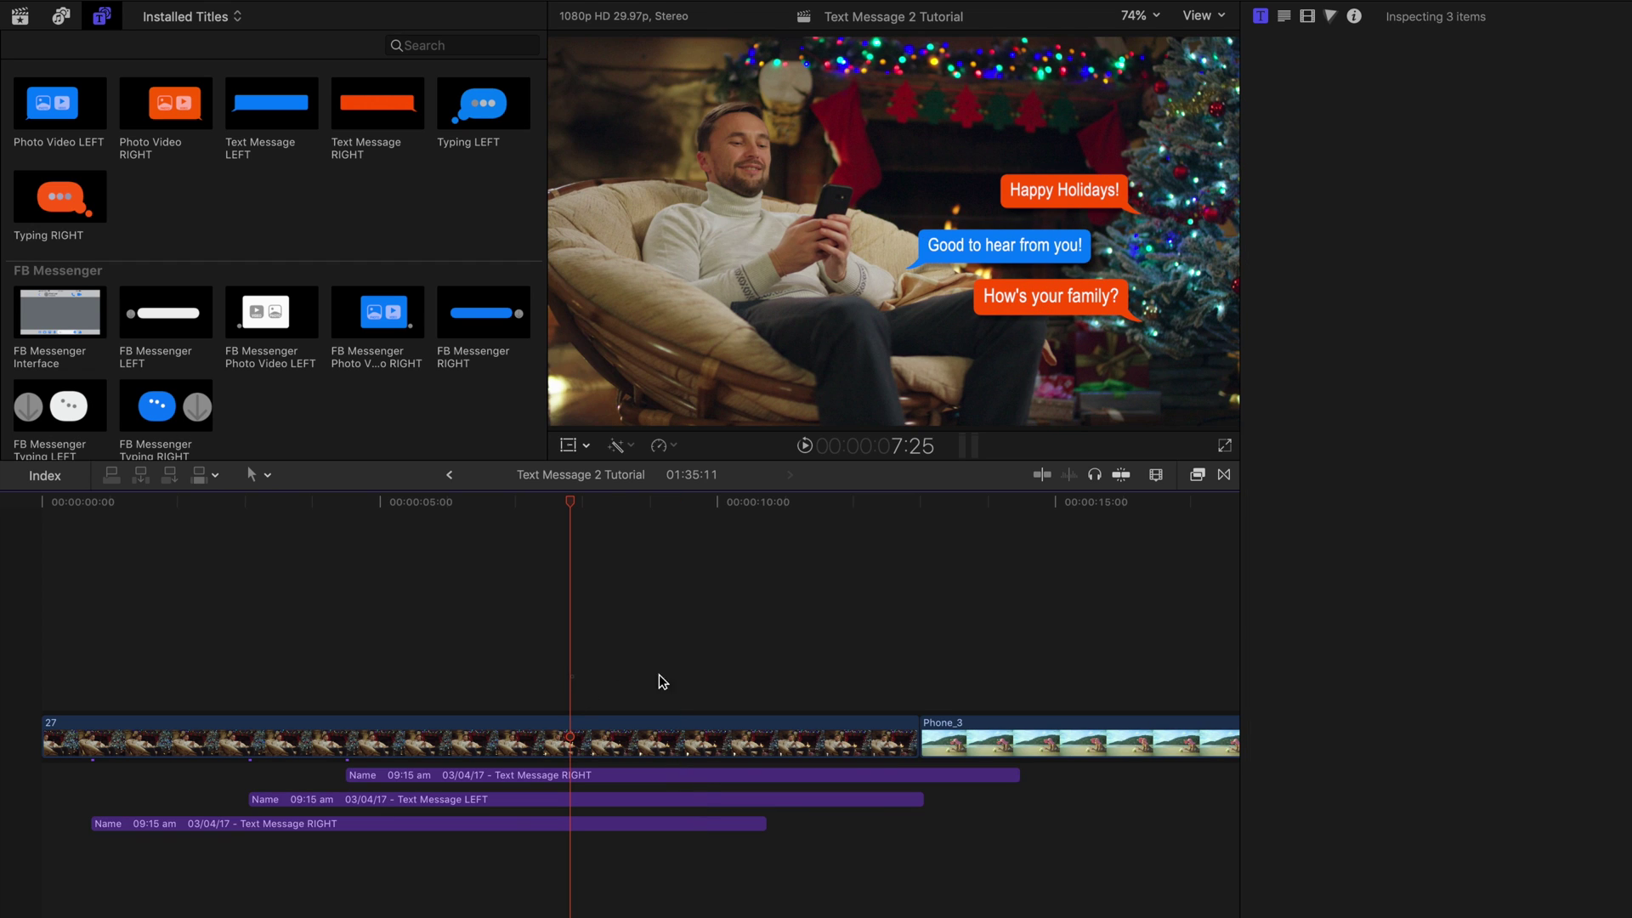
click(668, 827)
click(682, 507)
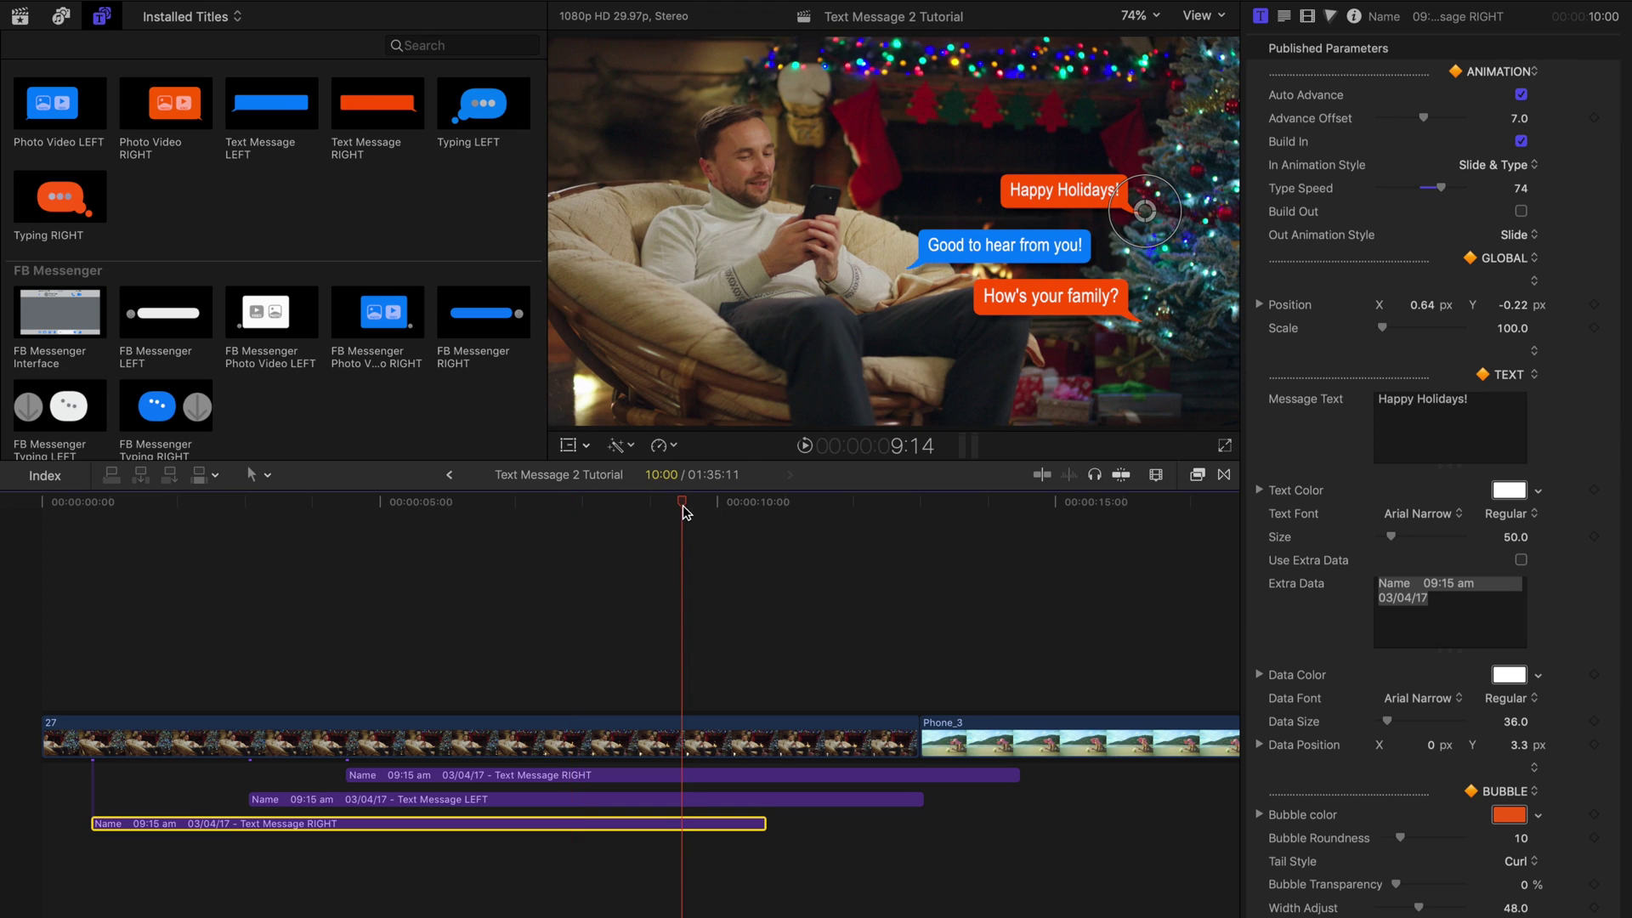
- Enable Build Out with the Bounce style and play from 8:24 to preview it
click(1517, 235)
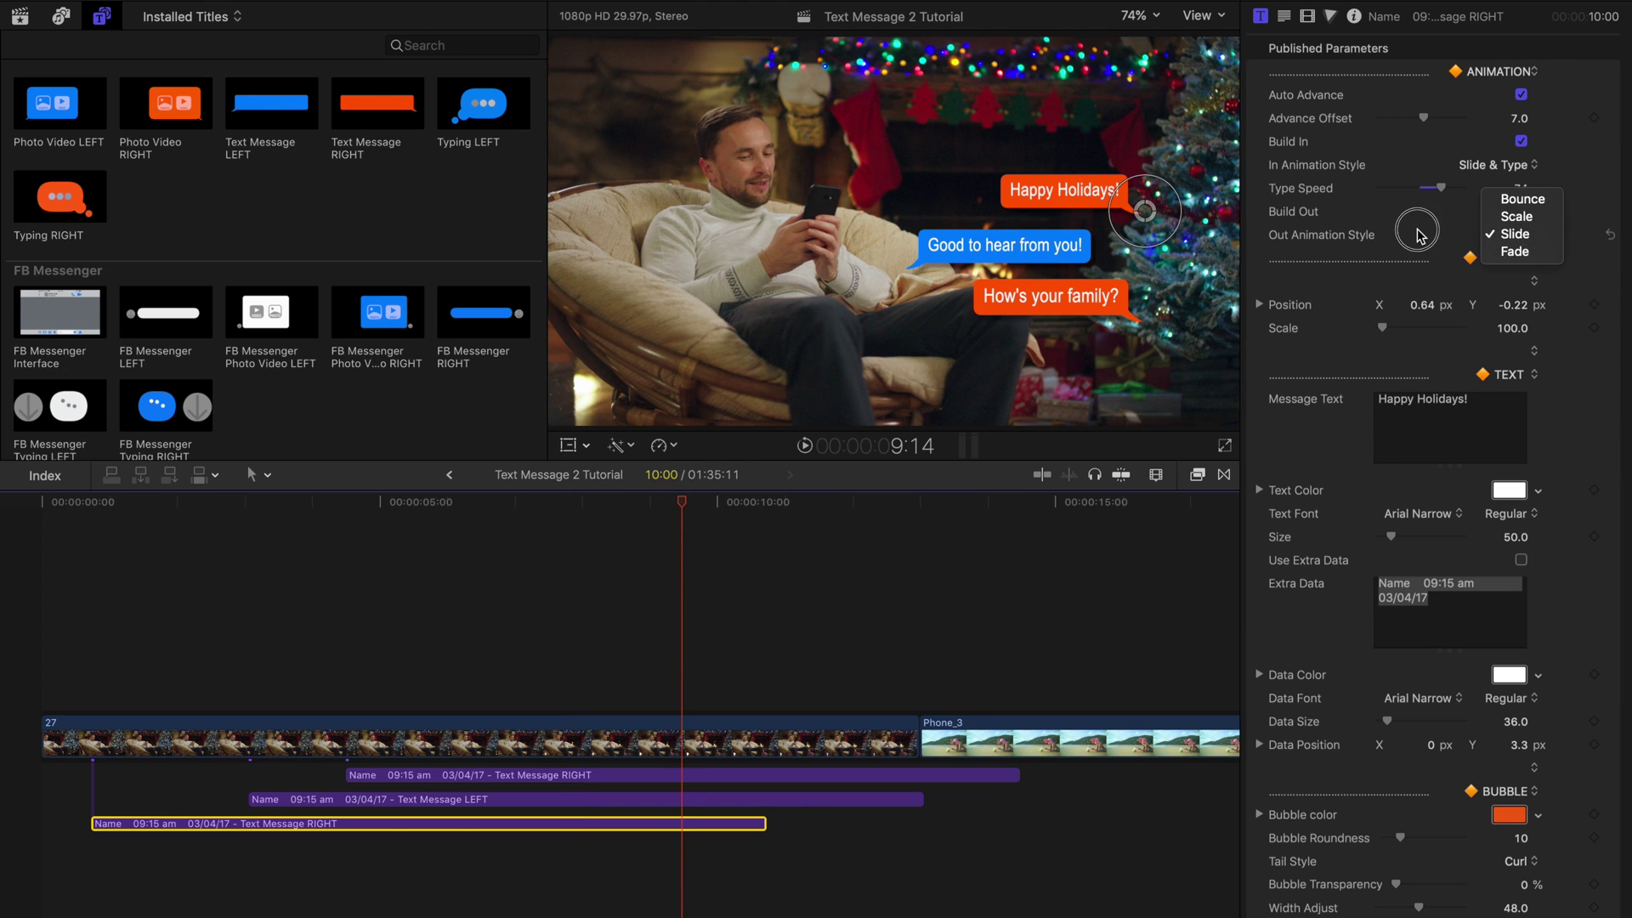
click(1297, 221)
click(1520, 211)
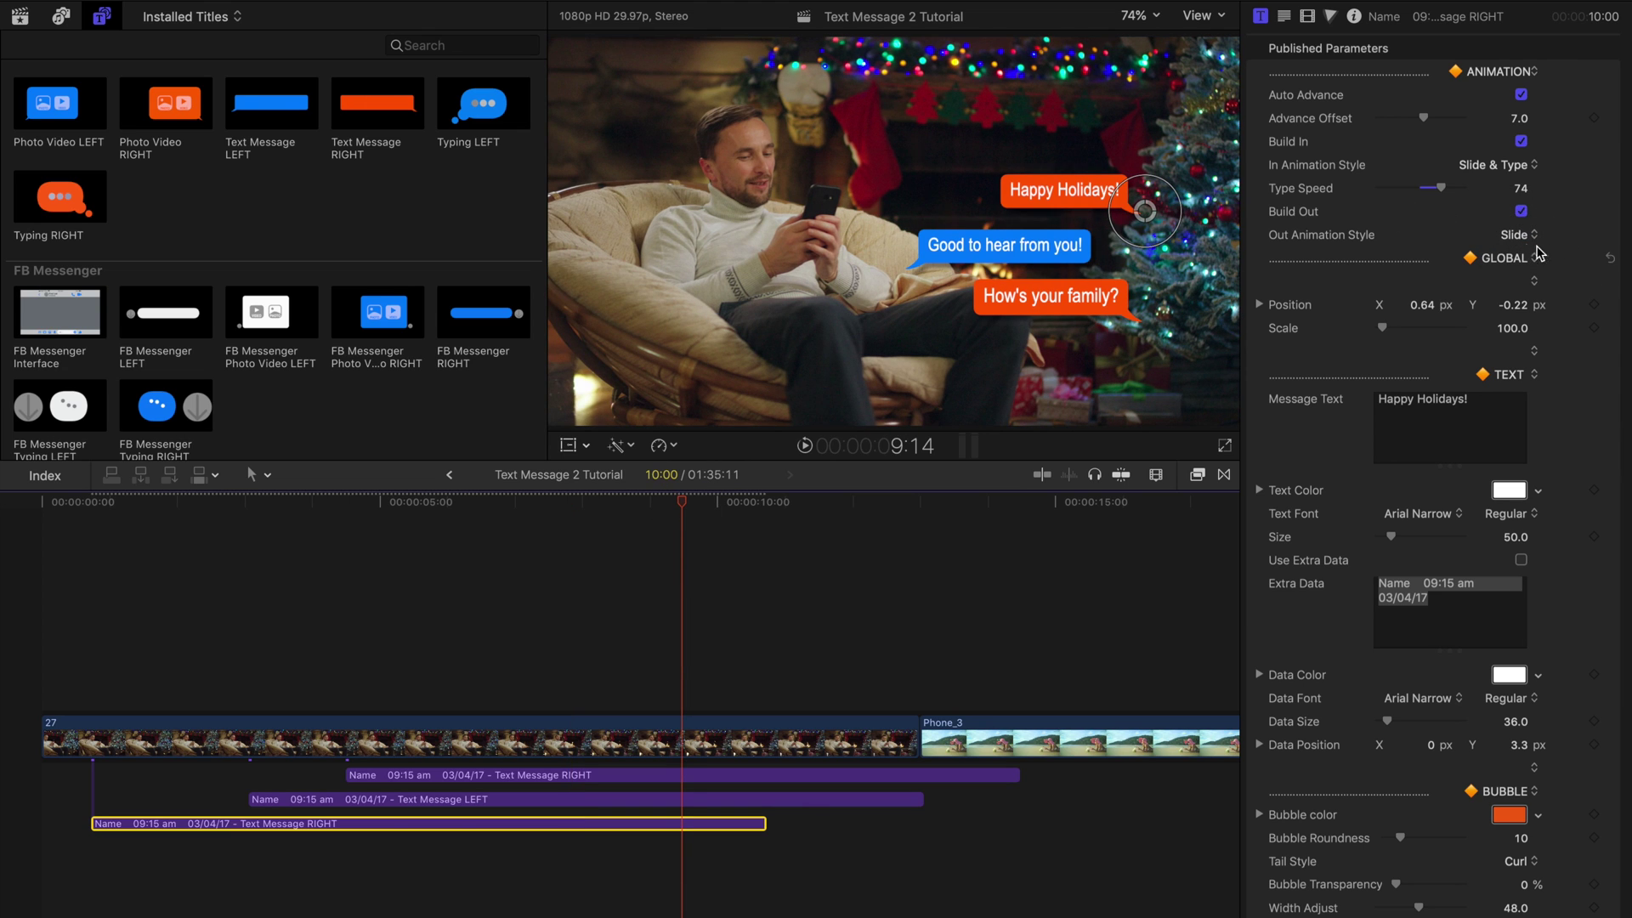
click(1517, 238)
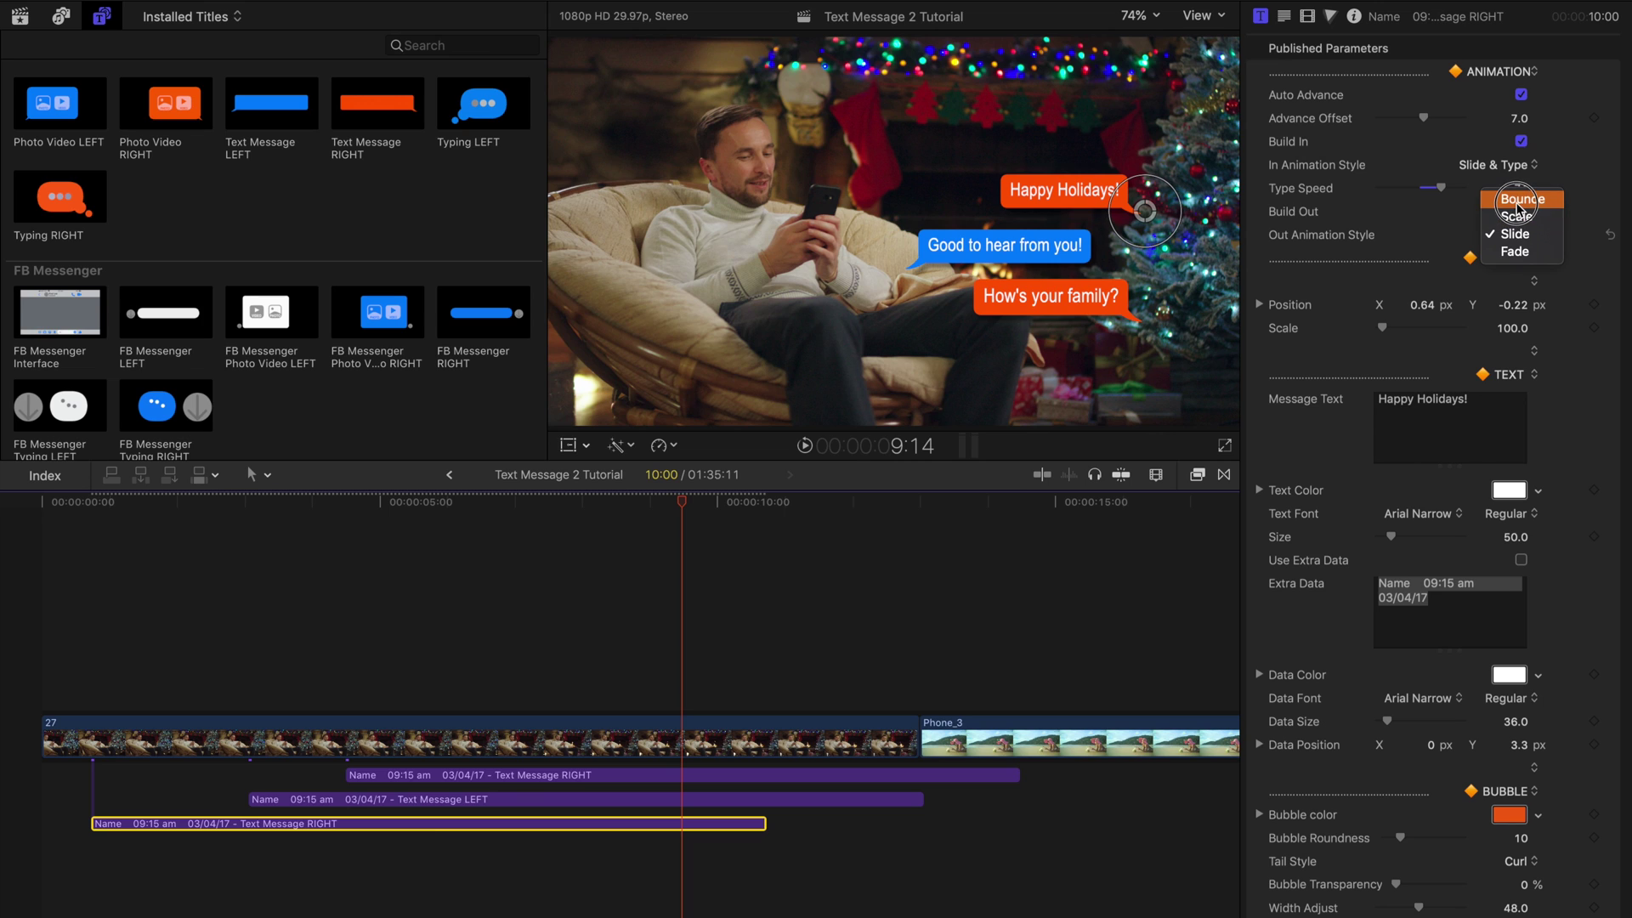
click(1517, 204)
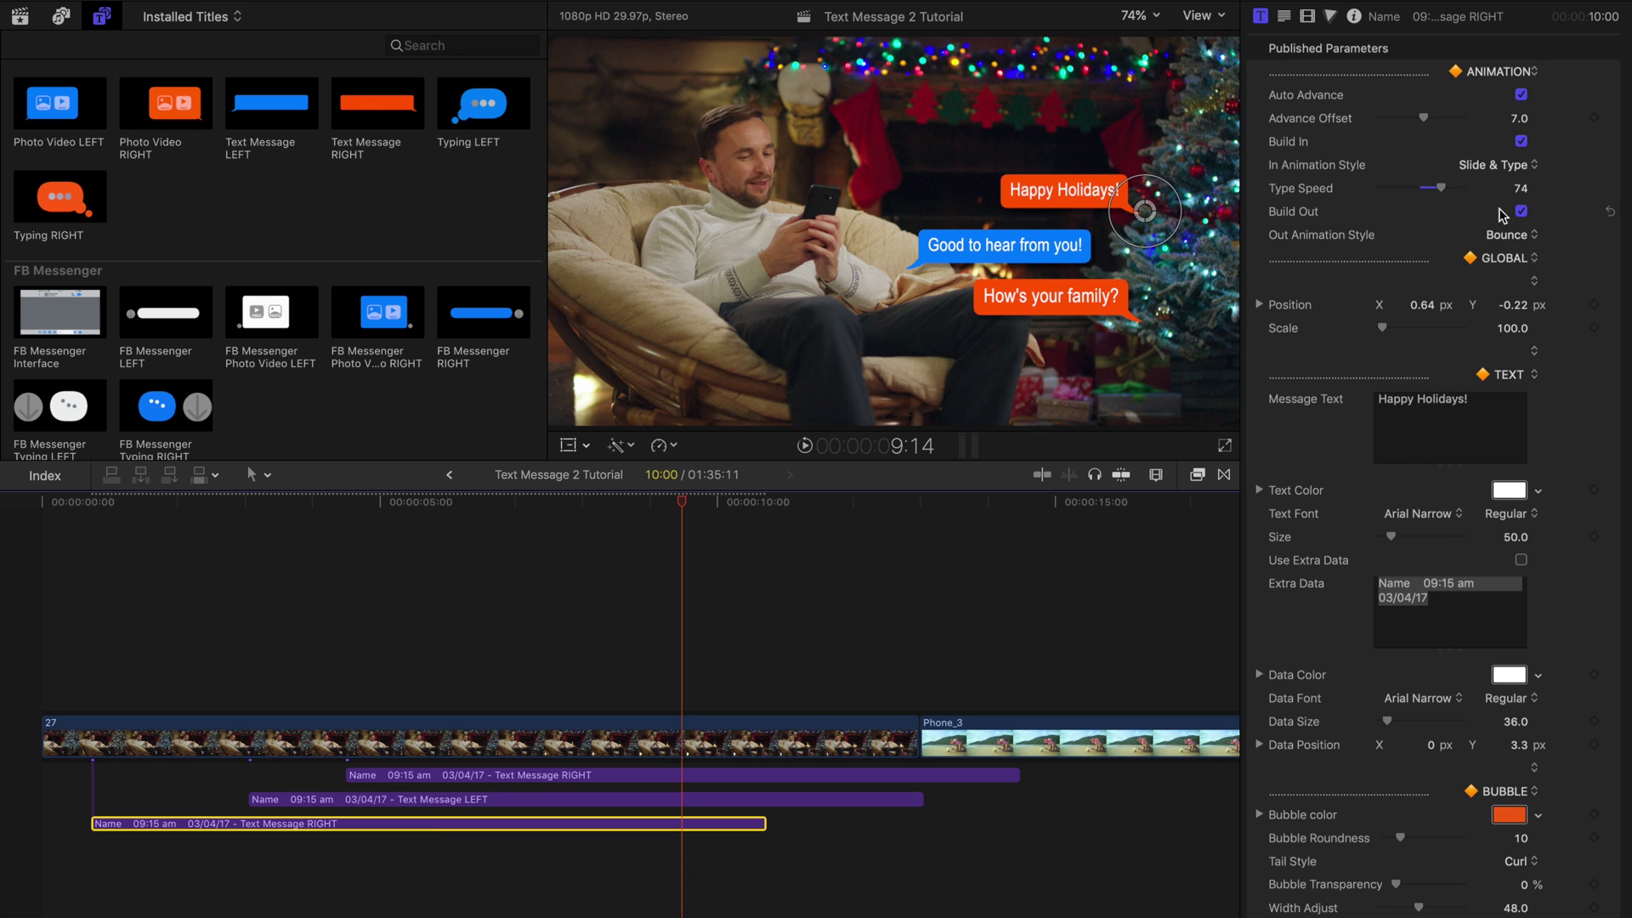
drag(681, 507, 639, 507)
key(space)
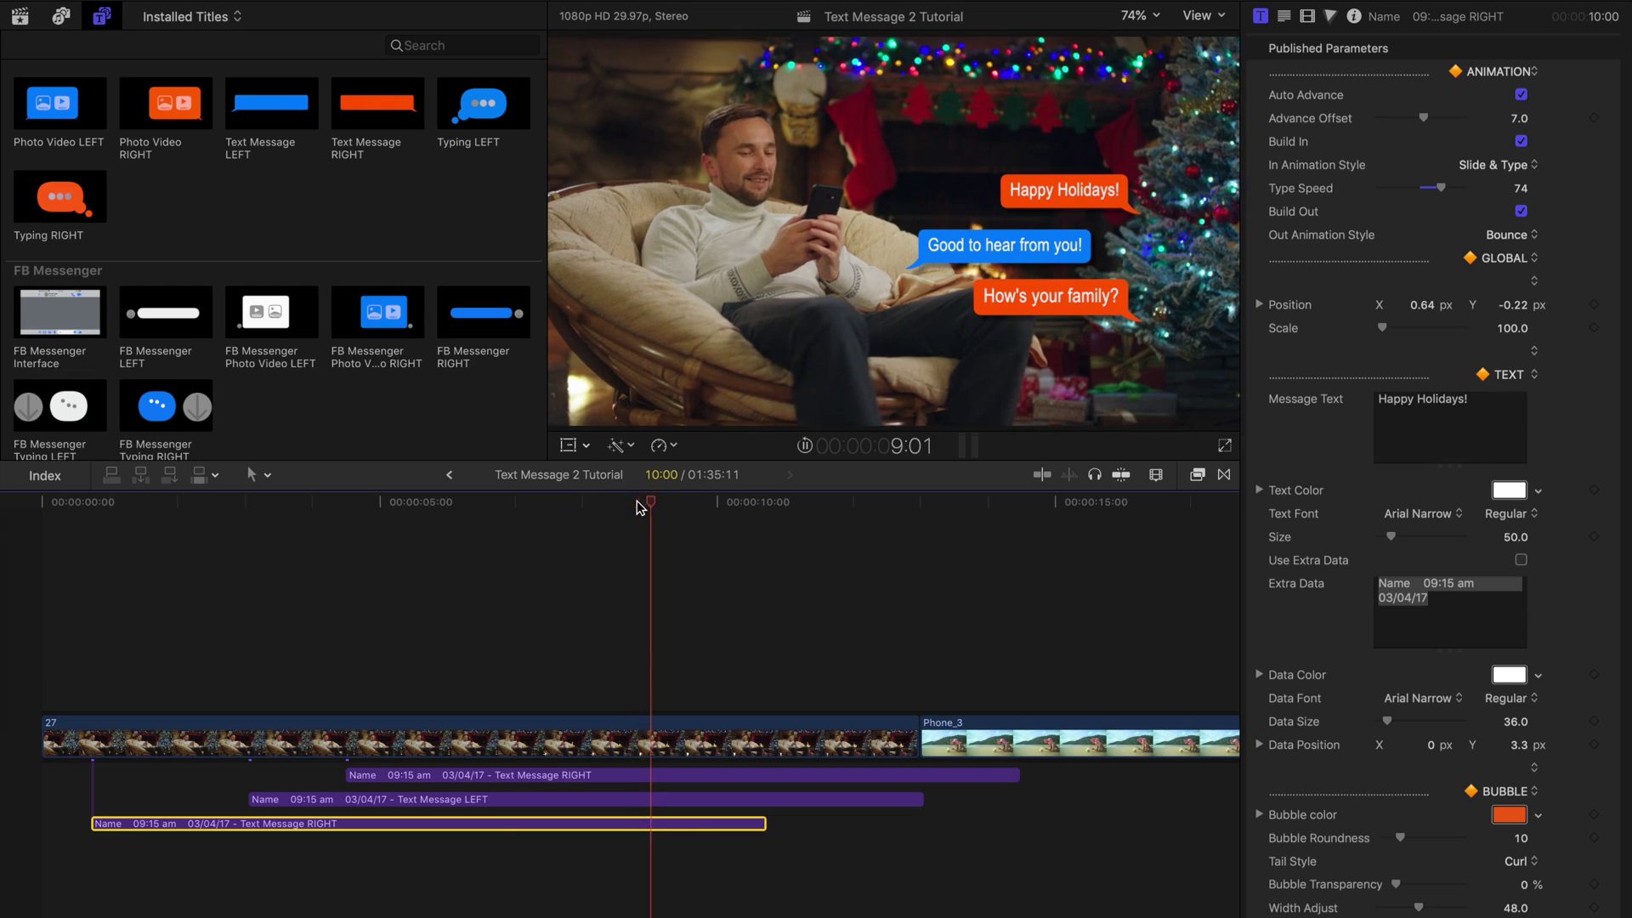